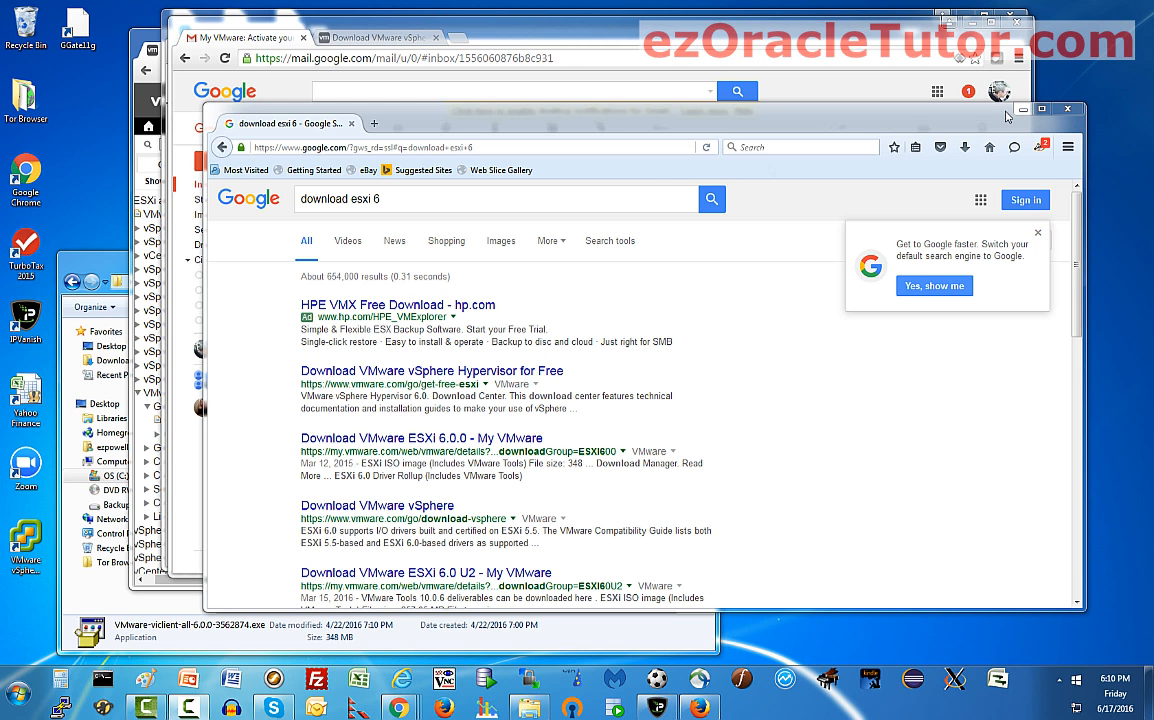
# - Open the Download VMware ESXi 6.0.0 page from the search results
pyautogui.click(423, 198)
pyautogui.hotkey('ctrl', 'a')
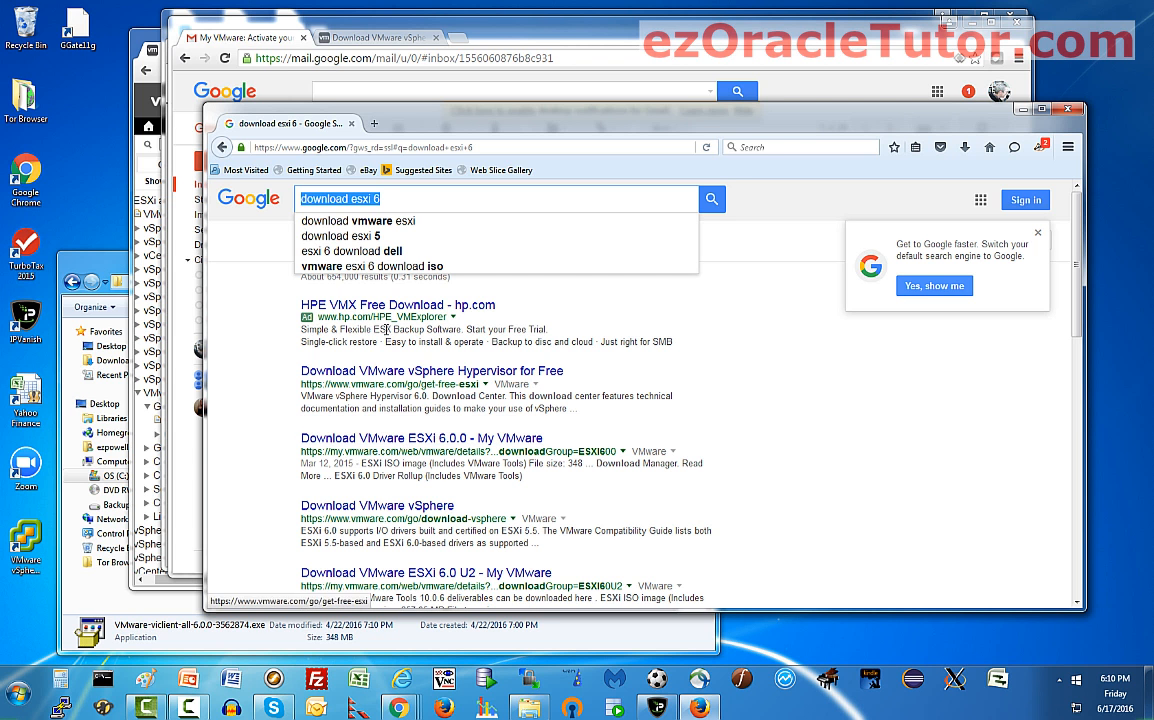
pyautogui.click(463, 440)
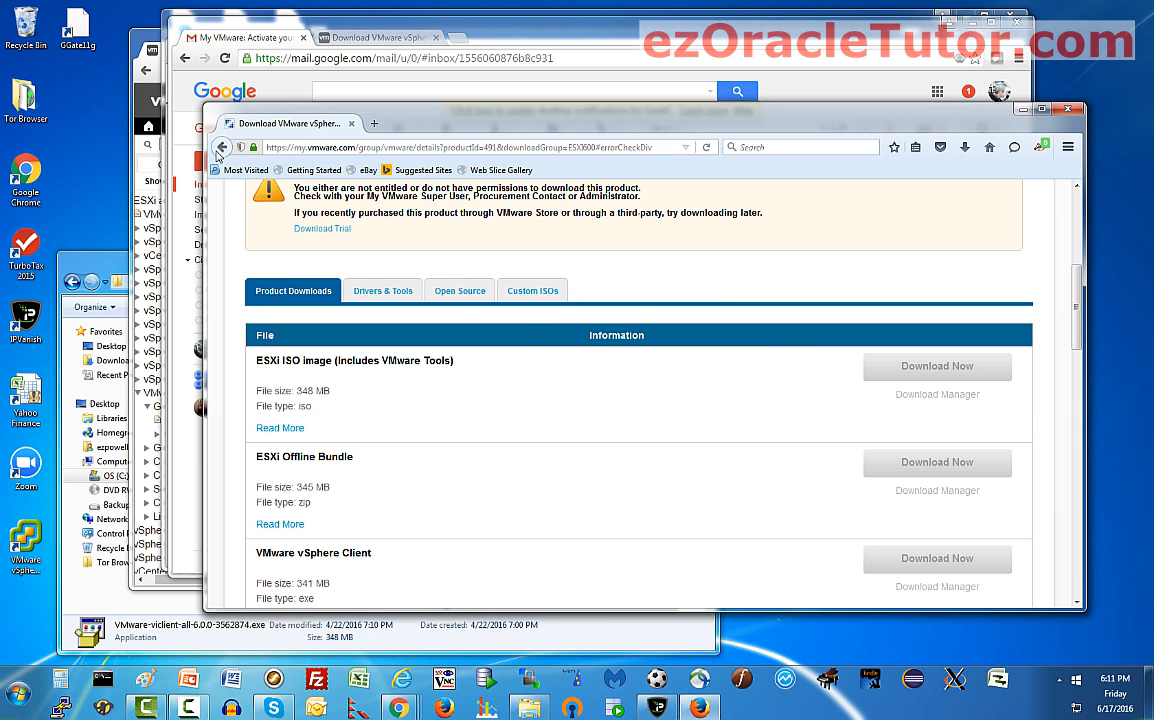
# - Return to the search results and open the Download VMware vSphere Hypervisor for Free page, showing its license and download section
pyautogui.click(221, 147)
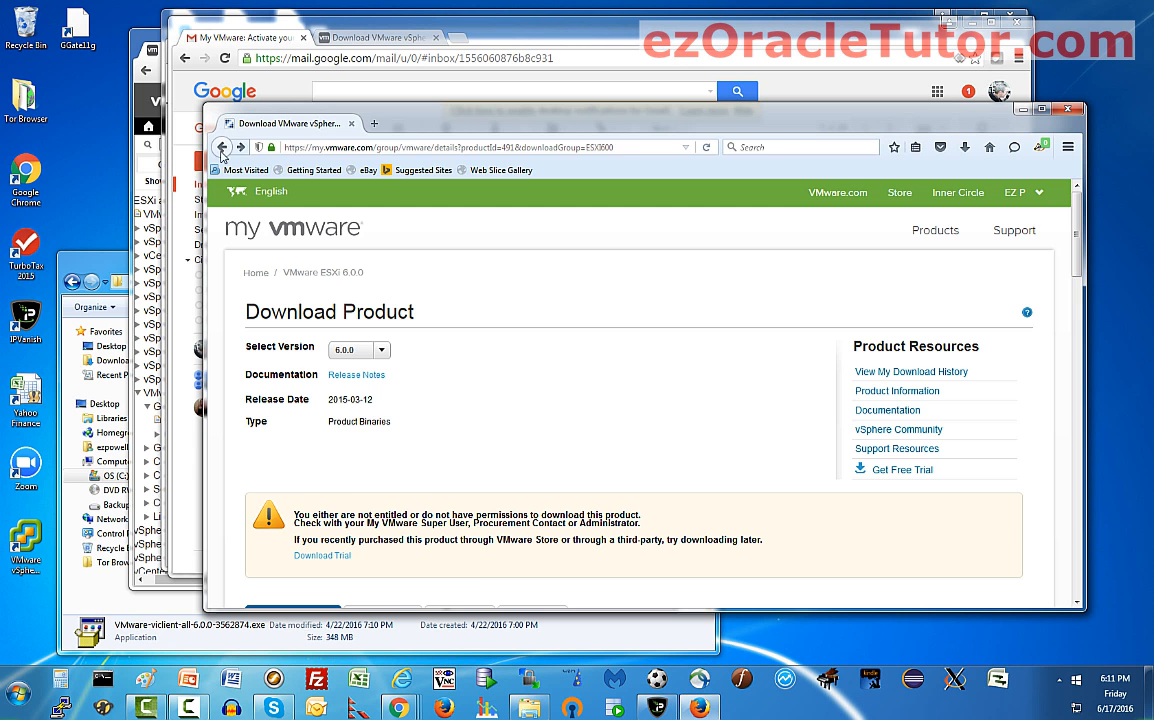
pyautogui.click(221, 147)
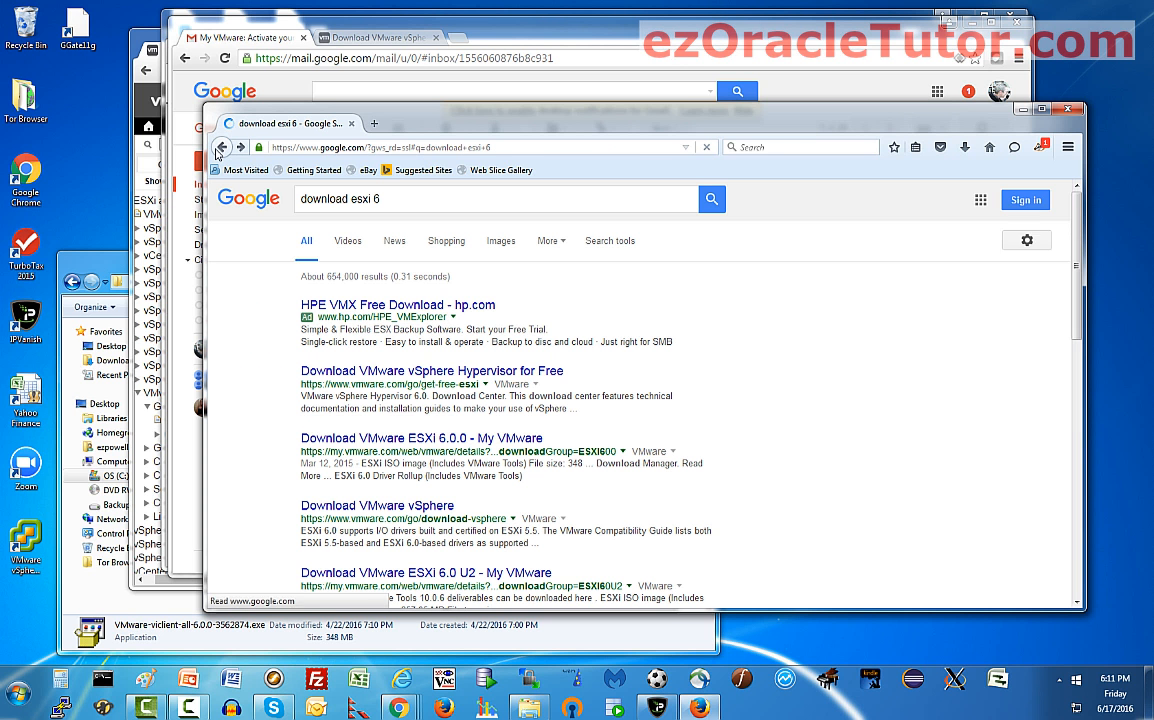
pyautogui.click(396, 376)
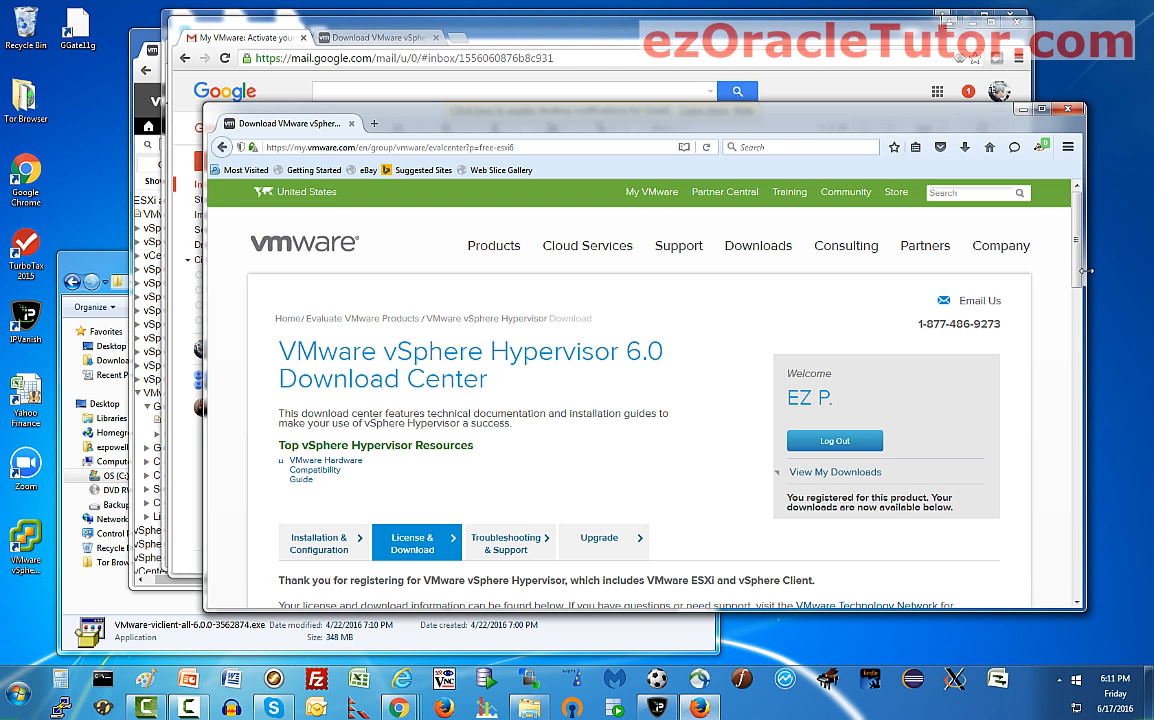
pyautogui.moveTo(1078, 265); pyautogui.dragTo(1110, 287)
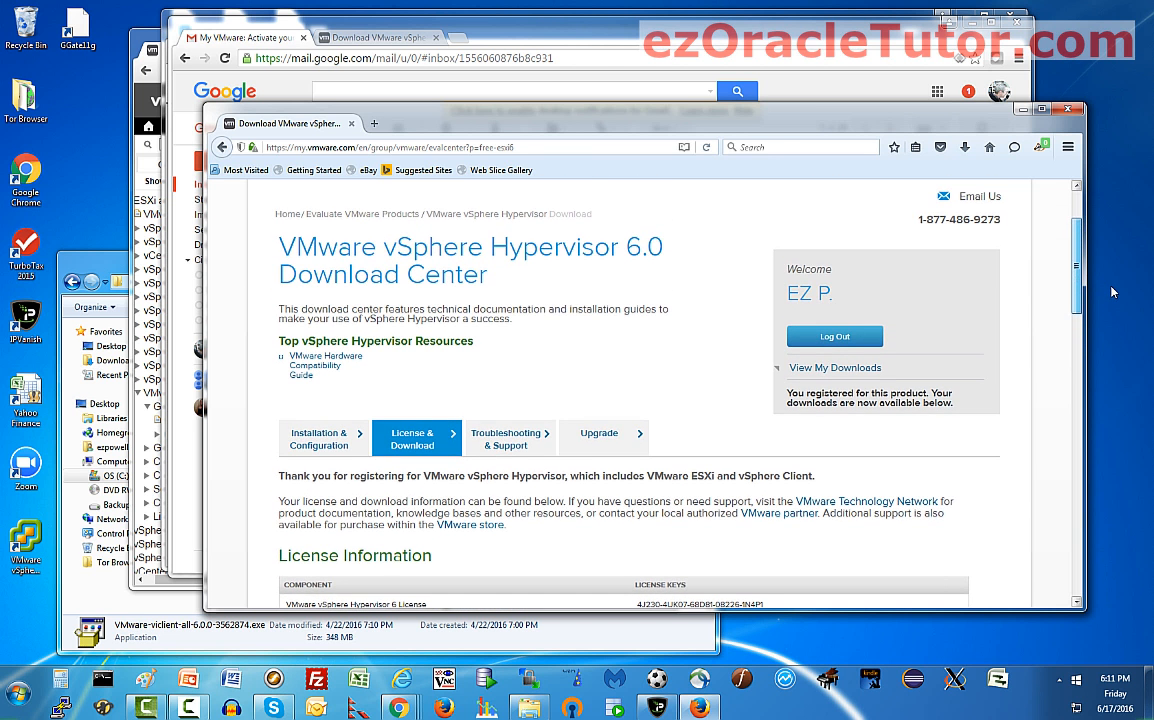
# - View the account's download history from the Download Center, and return to the vSphere Hypervisor 6.0 page
pyautogui.click(855, 369)
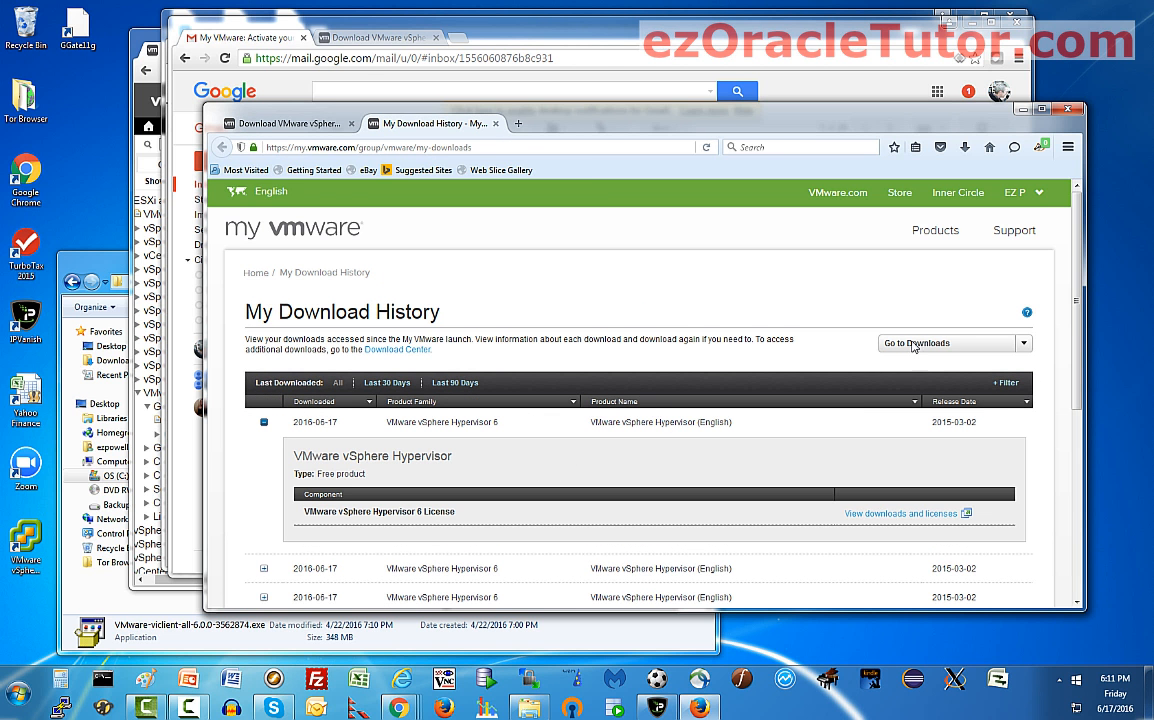
pyautogui.scroll(-2, 1082, 368)
pyautogui.moveTo(1082, 368); pyautogui.dragTo(1073, 303)
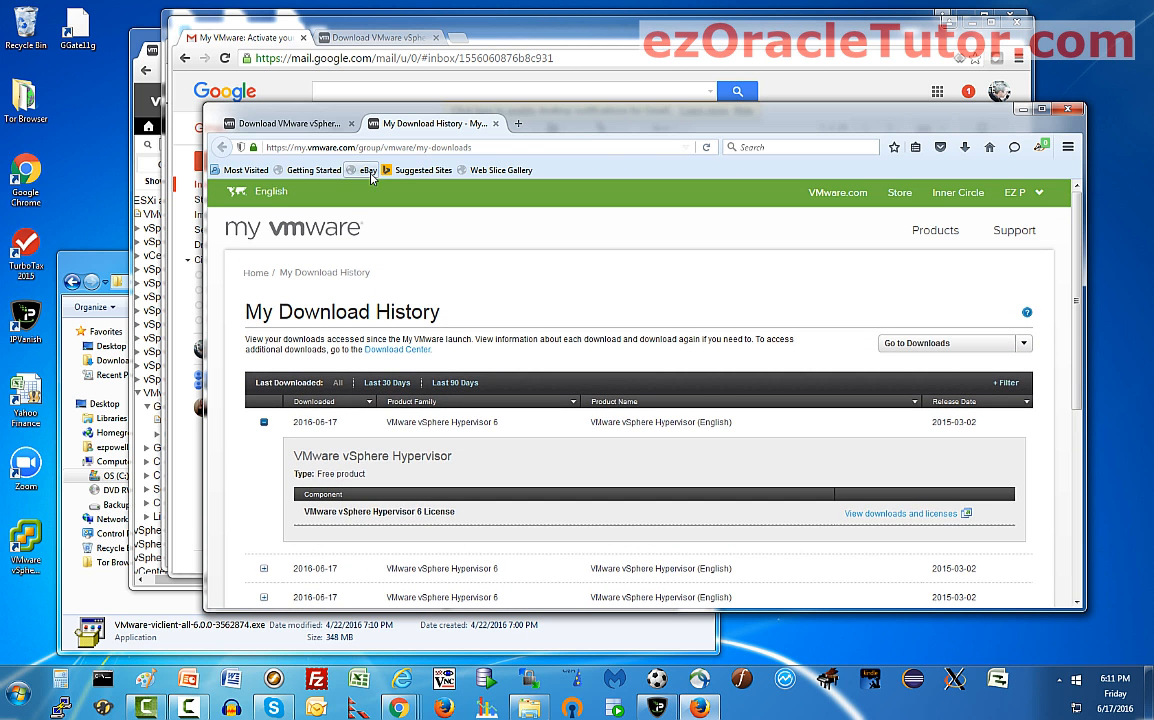
pyautogui.click(293, 124)
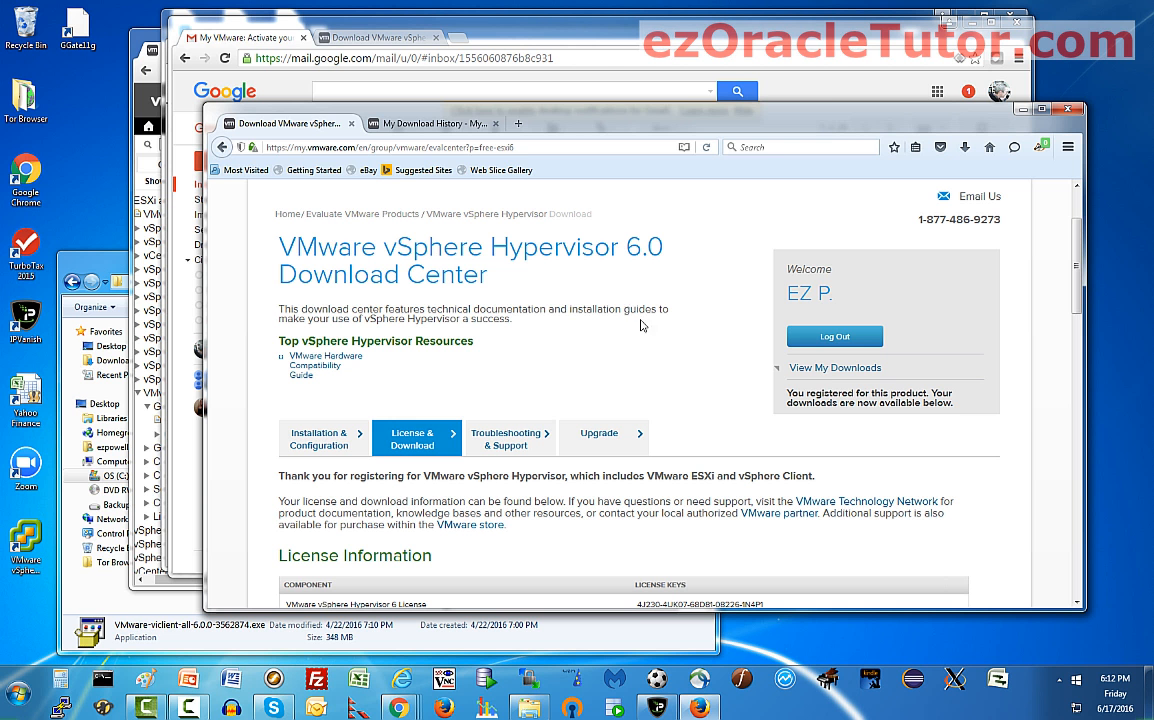
pyautogui.click(972, 22)
pyautogui.click(757, 33)
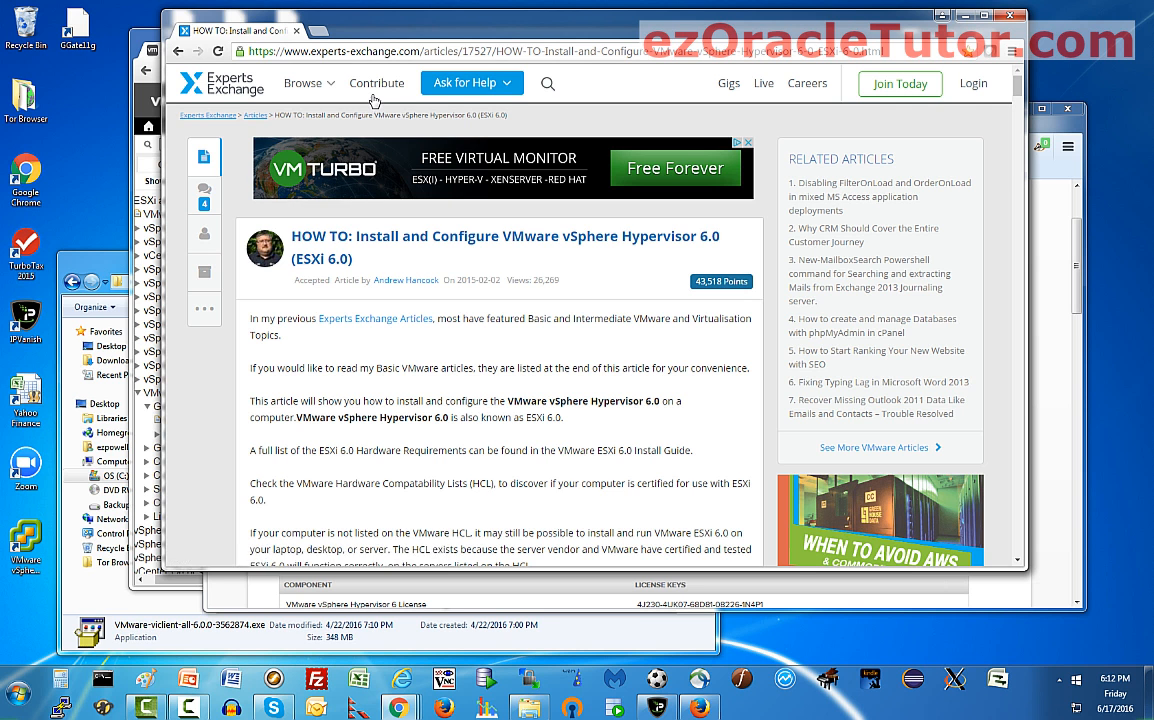
pyautogui.moveTo(284, 51); pyautogui.dragTo(420, 51)
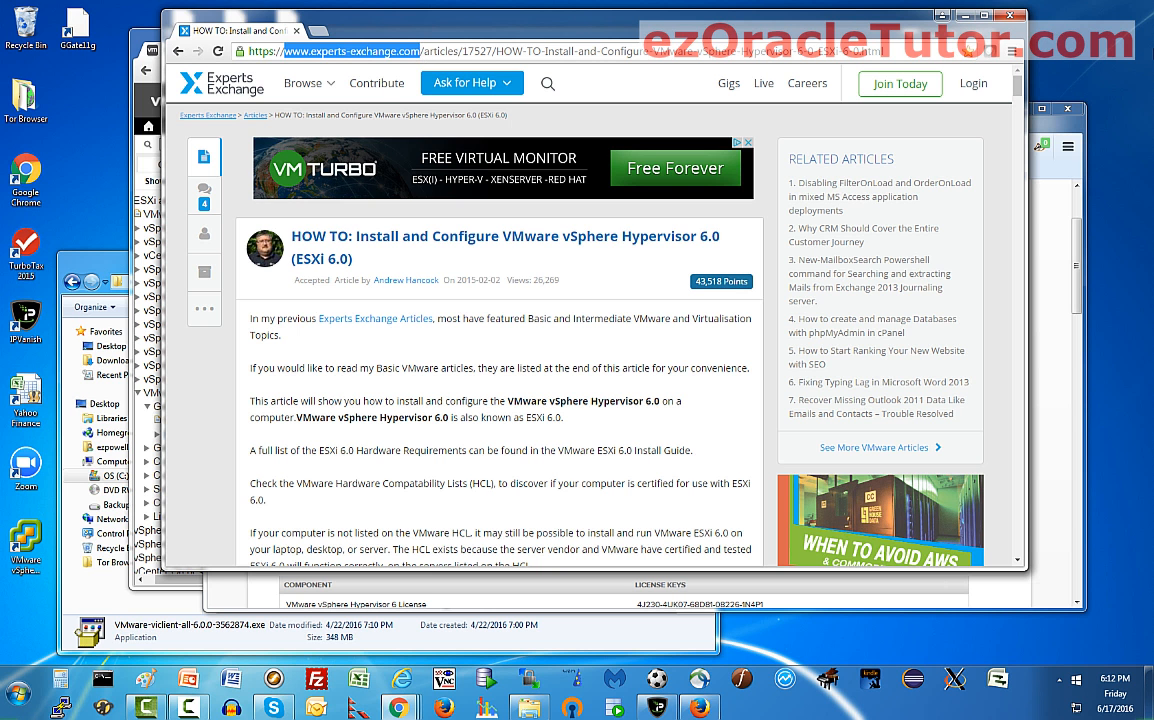
# - Read through the article's download, checksum, boot and ESXi 6.0.0 installer instructions up to the end of its first page
pyautogui.moveTo(1021, 90); pyautogui.dragTo(1021, 113)
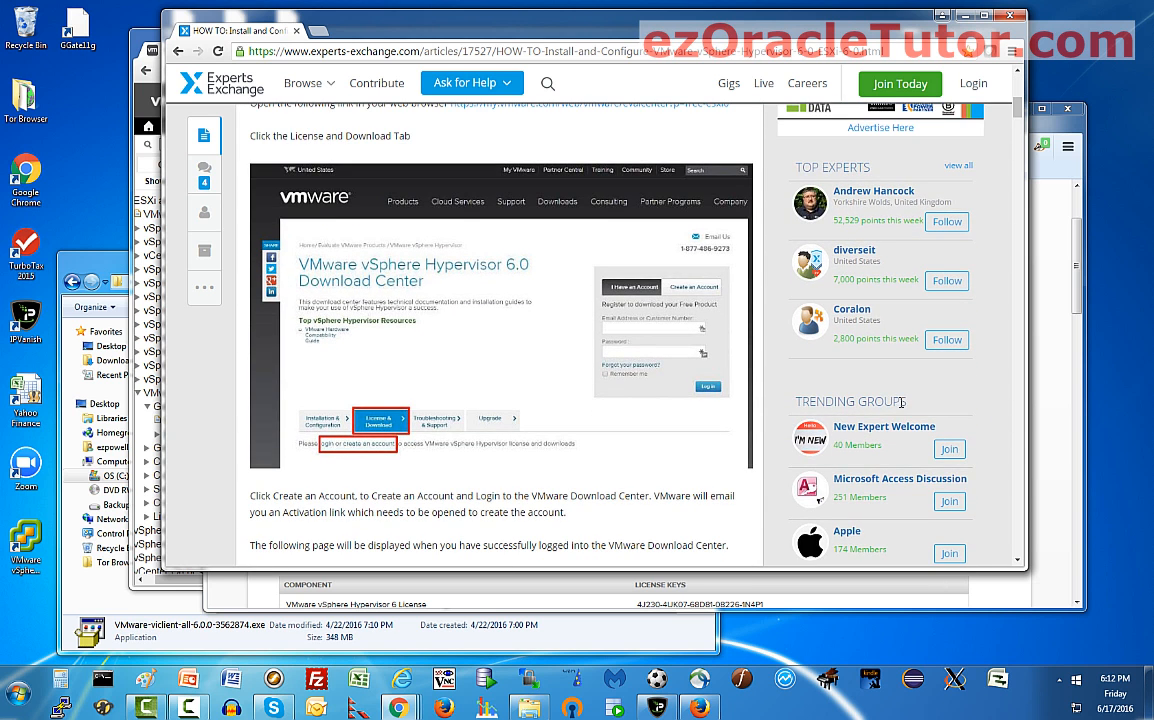
pyautogui.click(1020, 541)
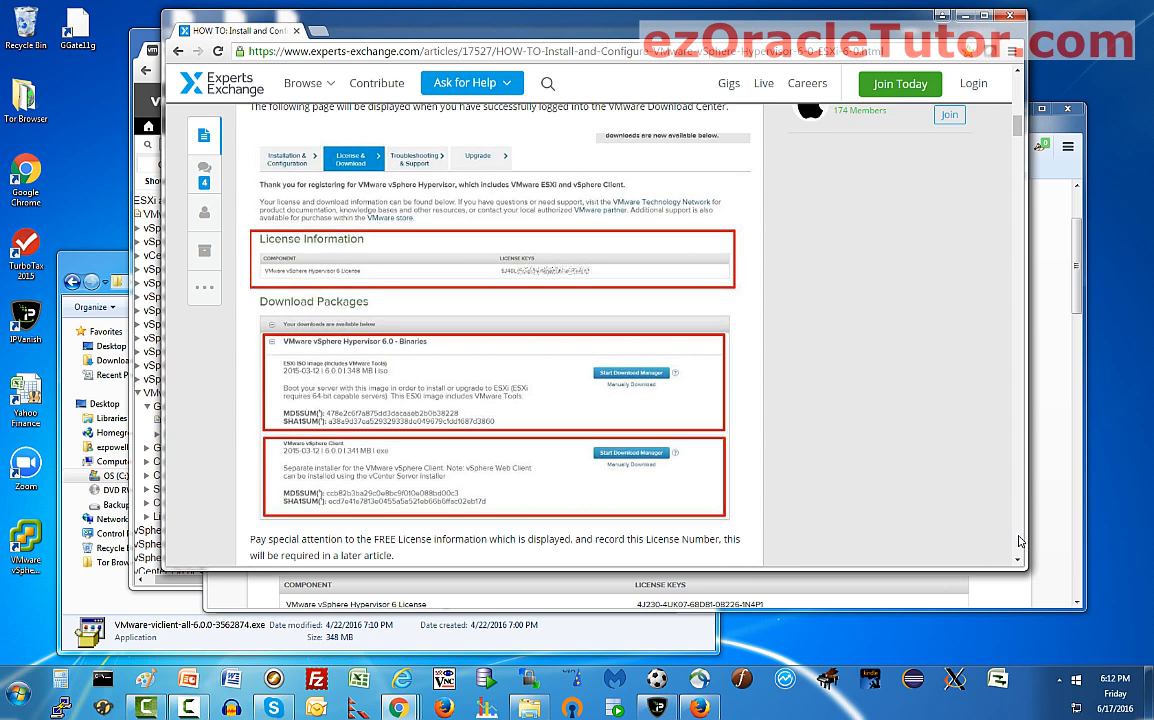
pyautogui.click(1020, 541)
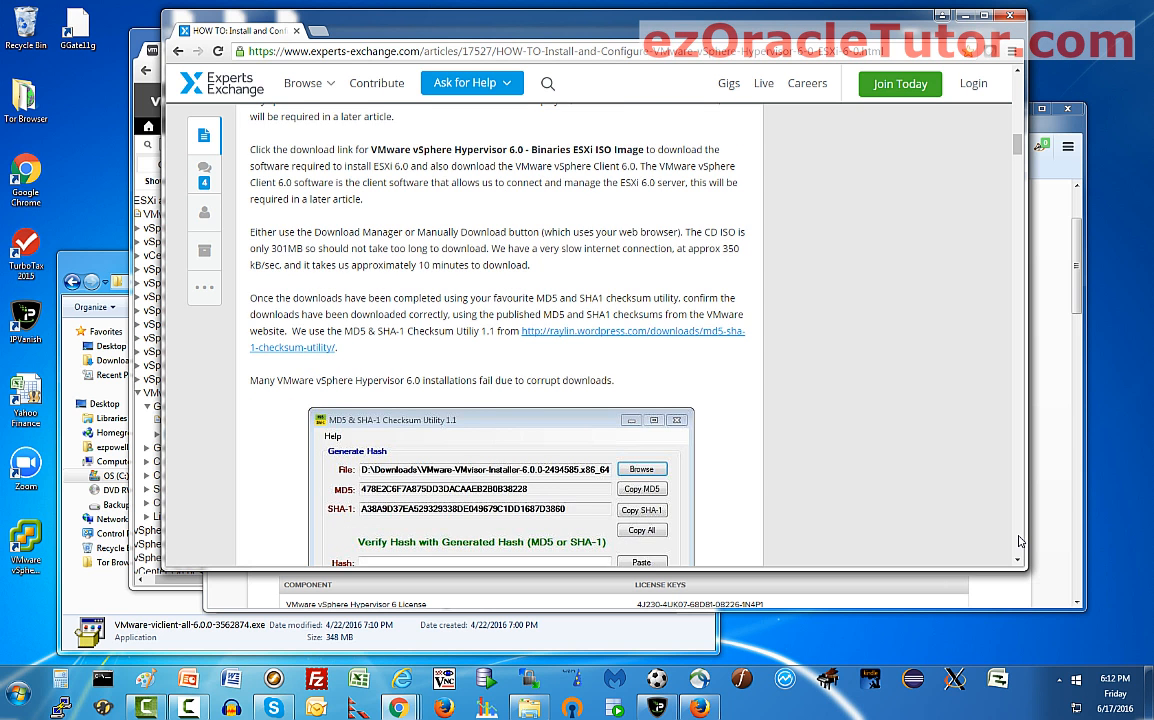
pyautogui.click(1020, 541)
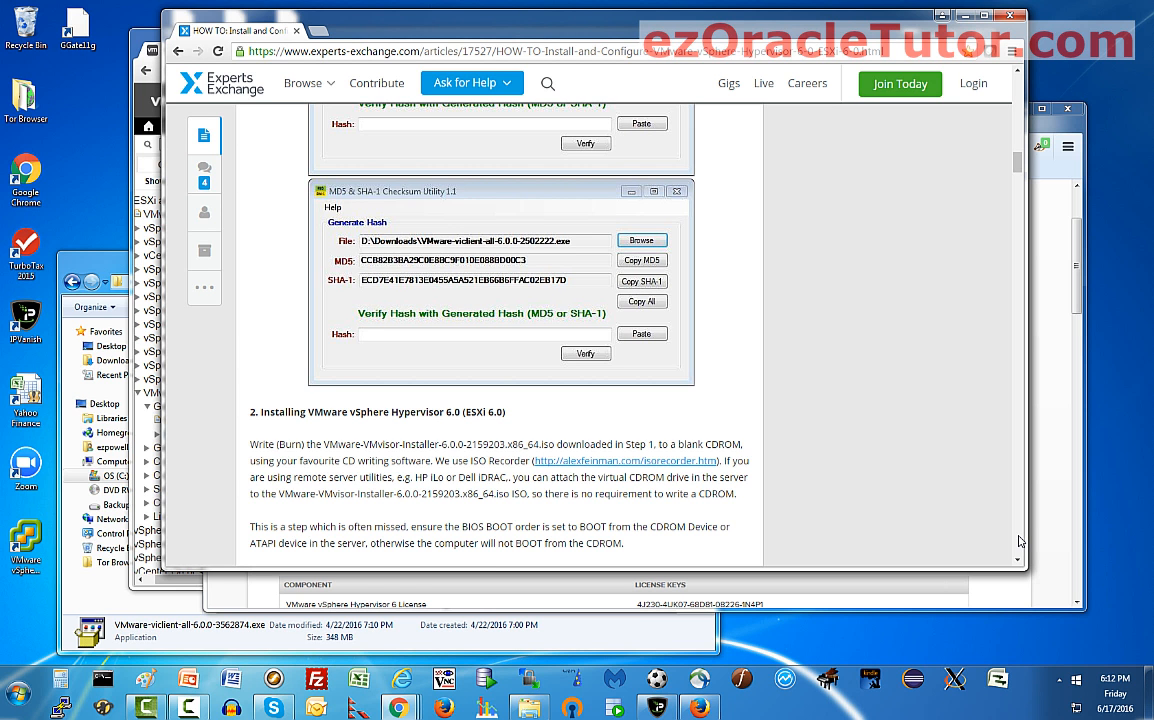
pyautogui.click(1020, 541)
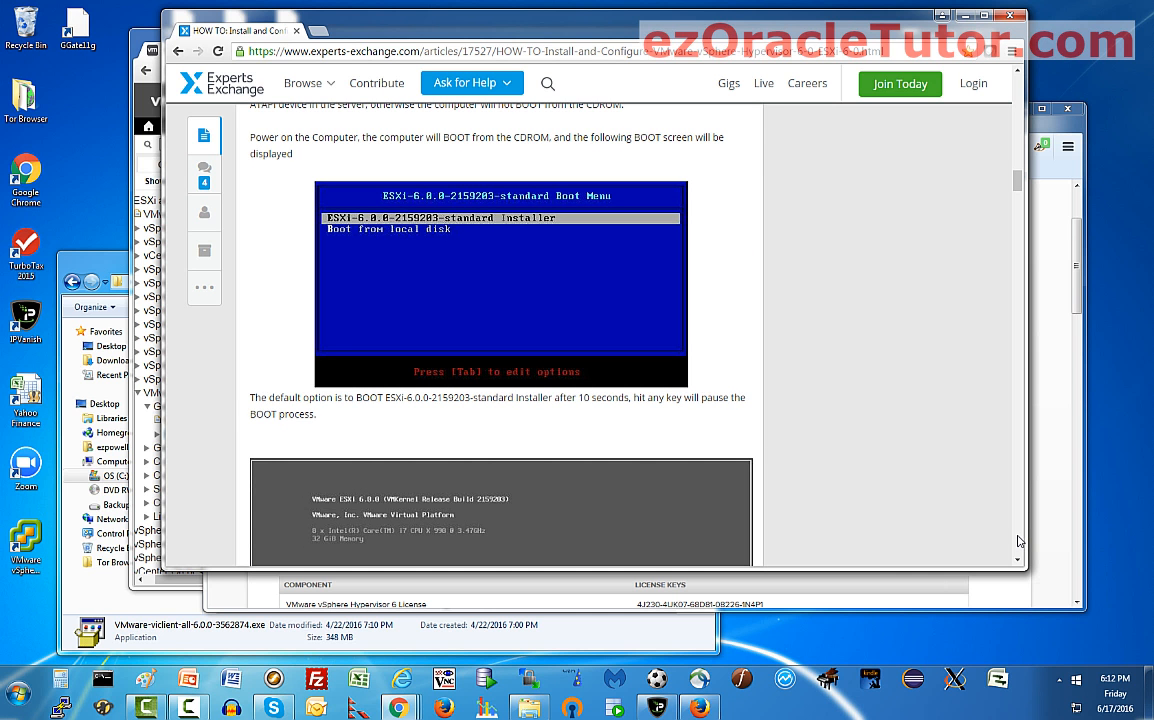
pyautogui.click(1018, 541)
pyautogui.click(1020, 537)
pyautogui.click(1020, 537)
pyautogui.click(1020, 537)
pyautogui.click(1021, 541)
pyautogui.click(1021, 541)
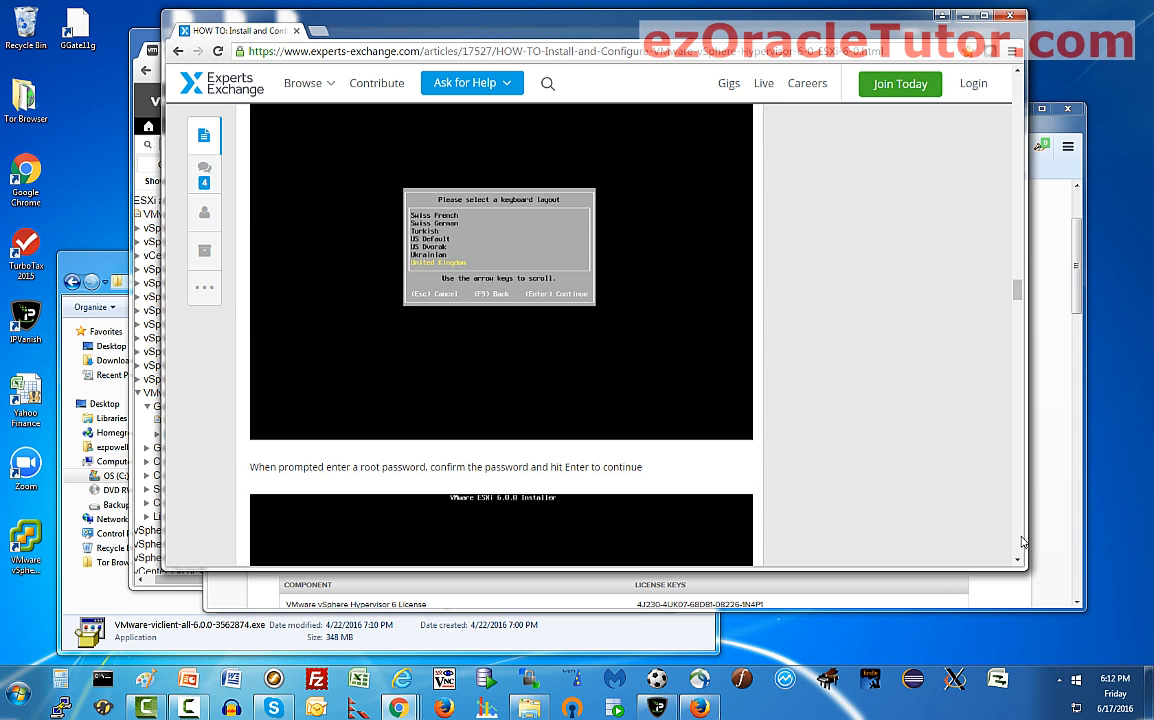
pyautogui.click(1021, 541)
pyautogui.click(1021, 541)
pyautogui.click(1021, 541)
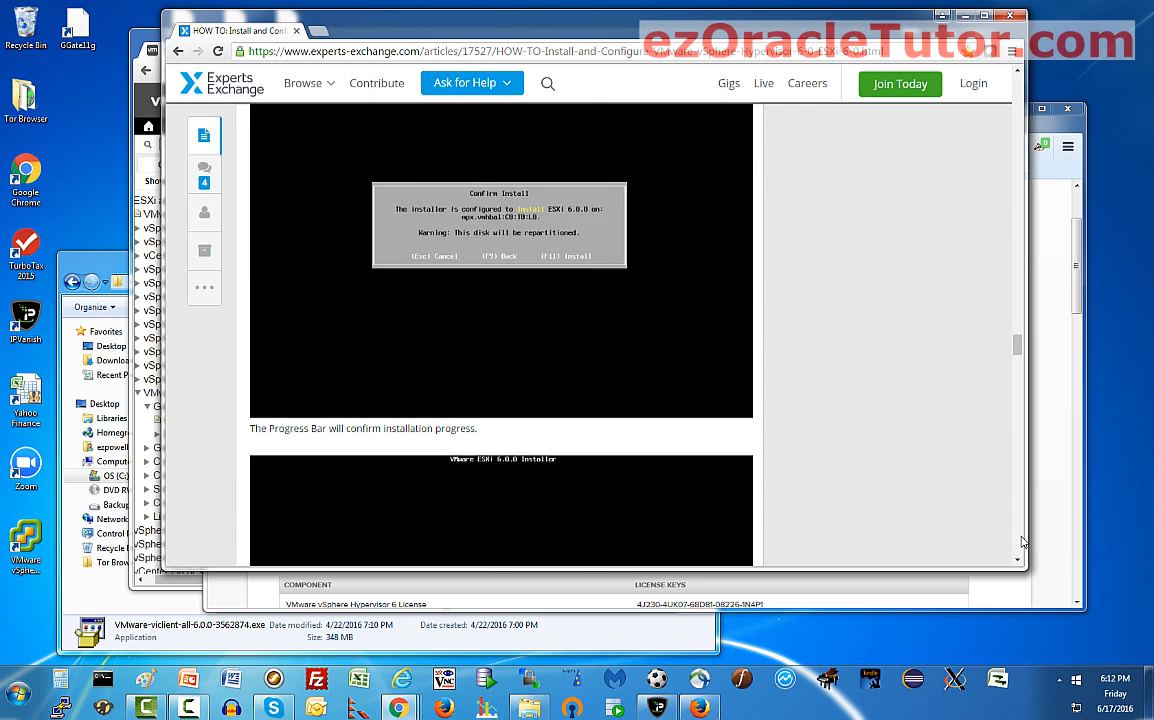
pyautogui.click(1021, 541)
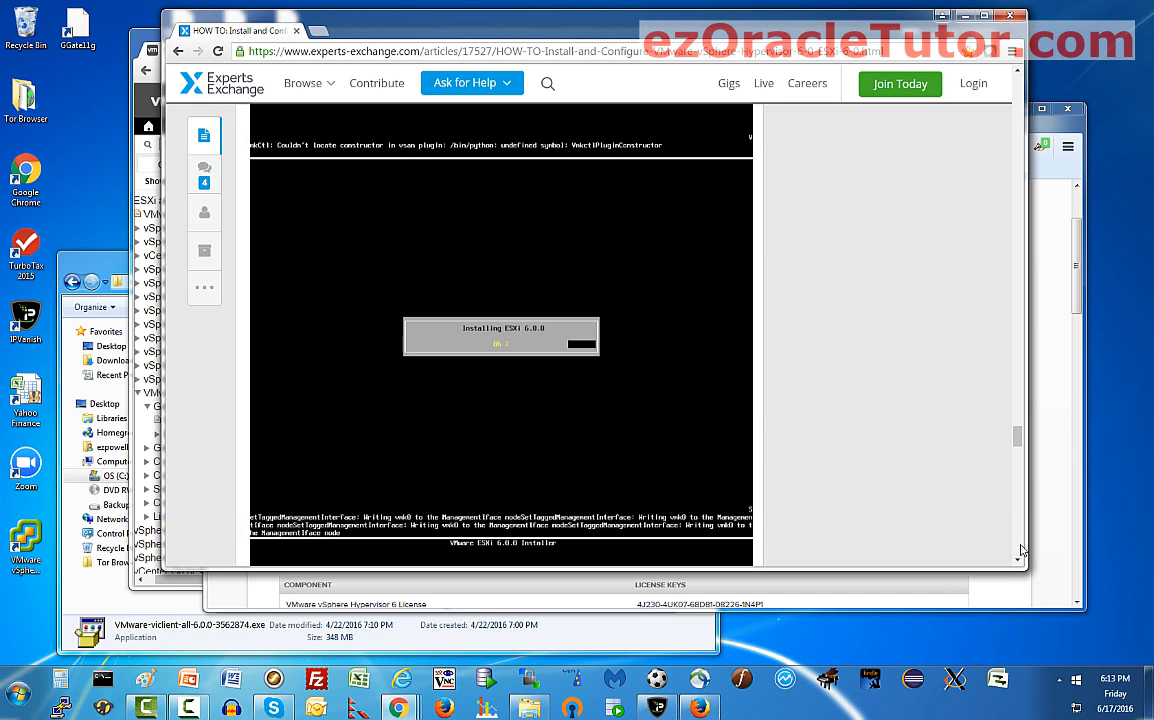
pyautogui.click(1021, 544)
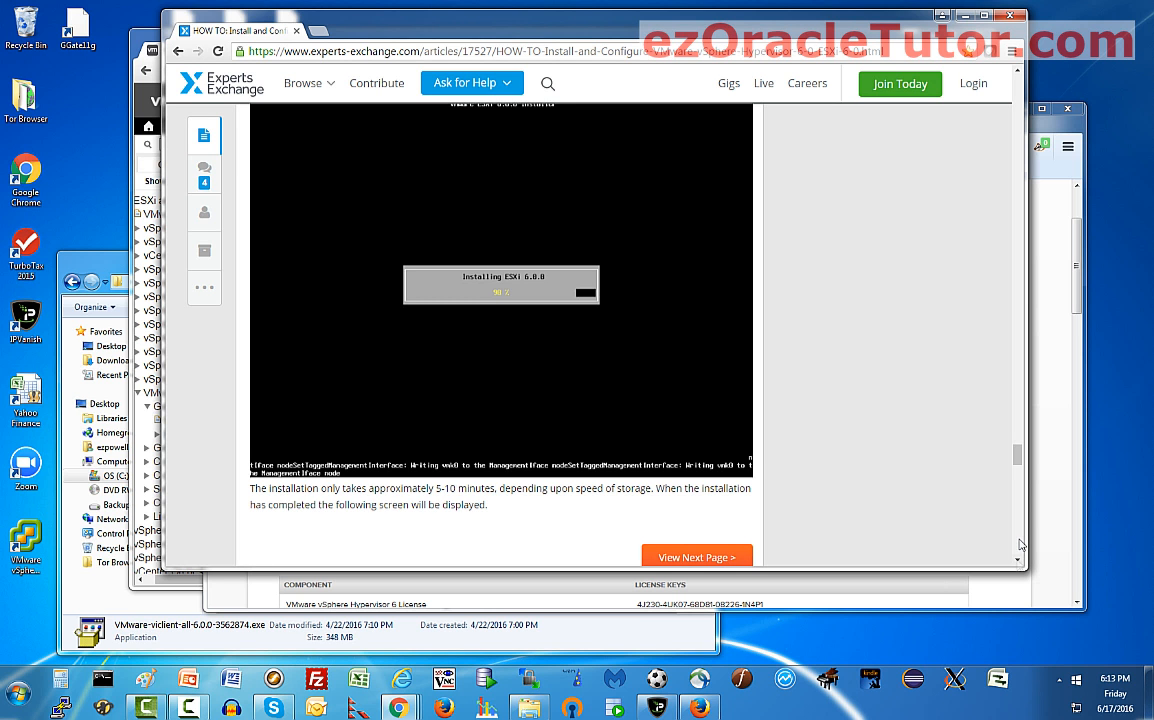
pyautogui.click(1019, 564)
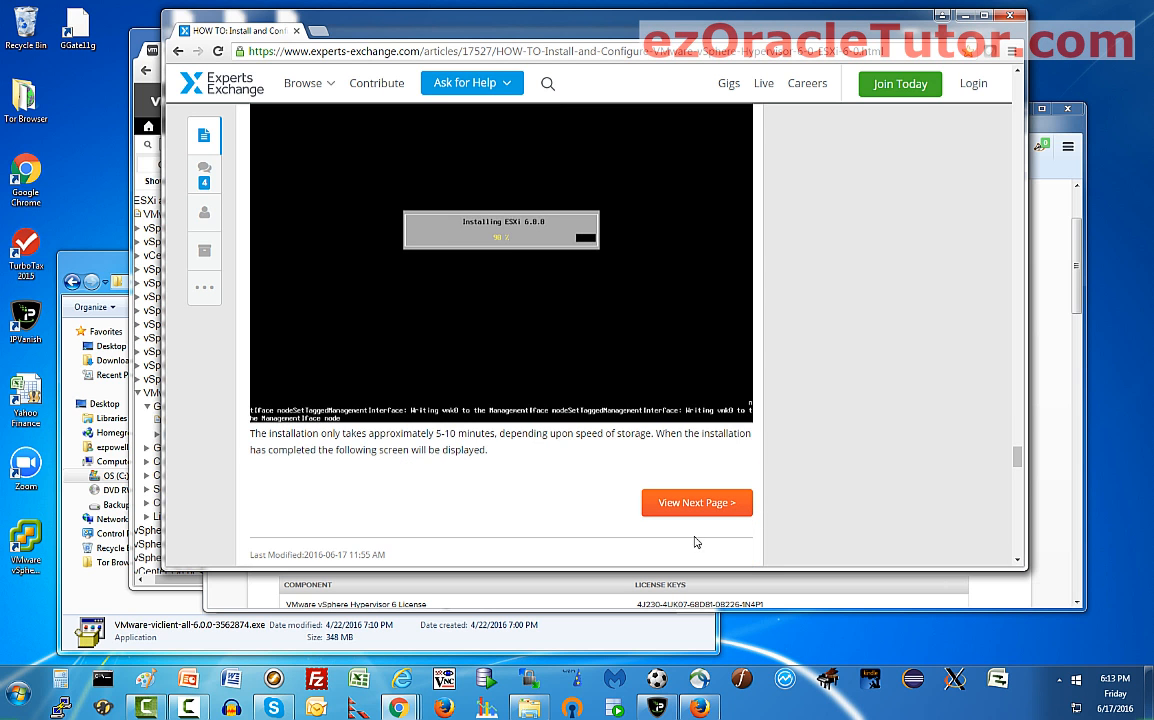
# - Highlight the article's note on how long the installation takes, look over the rest of the page, and close the article window
pyautogui.moveTo(410, 429); pyautogui.dragTo(512, 432)
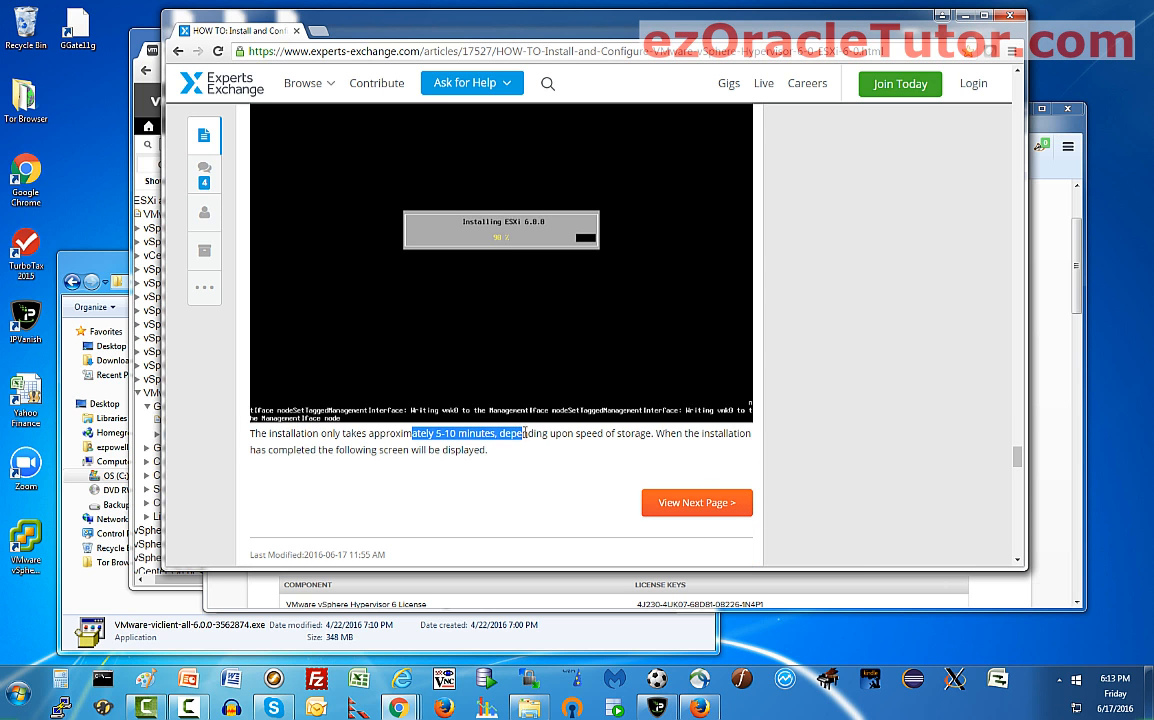
pyautogui.click(1019, 564)
pyautogui.click(1019, 564)
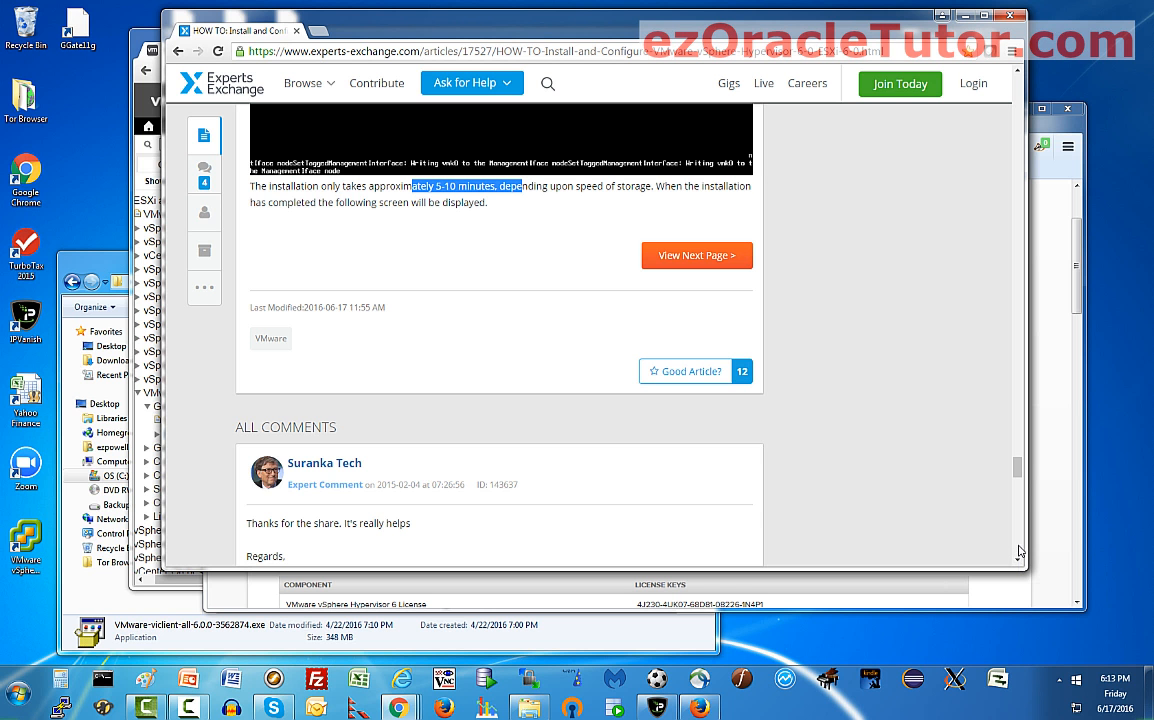
pyautogui.click(1011, 514)
pyautogui.moveTo(1017, 507); pyautogui.dragTo(1015, 431)
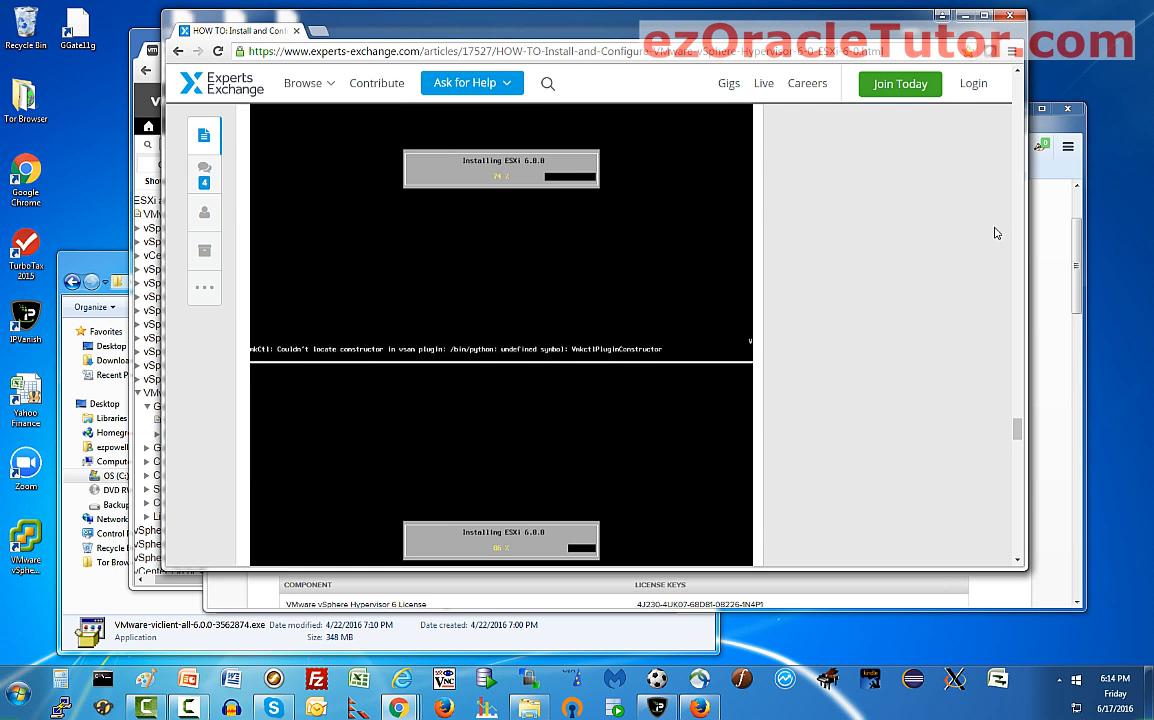
pyautogui.click(1011, 17)
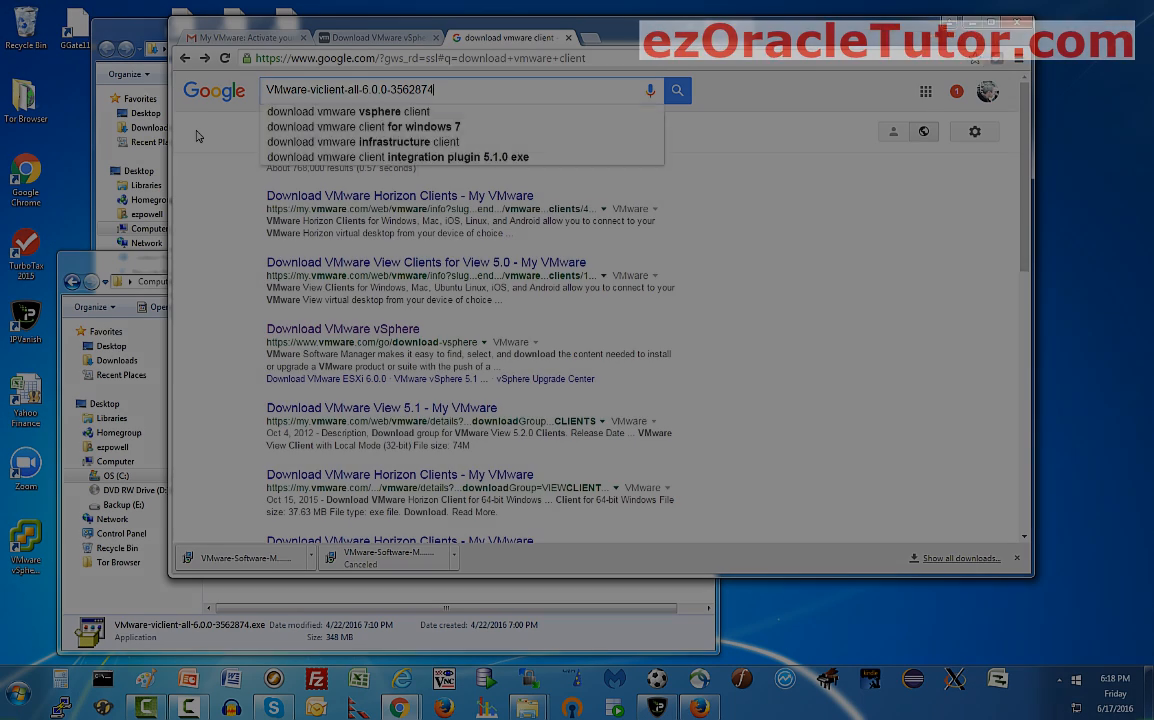
# - Search Google for VMware-viclient-all-6.0.0-3562874, and search again with the query shortened to VMware-viclient-all-6
pyautogui.press('Return')
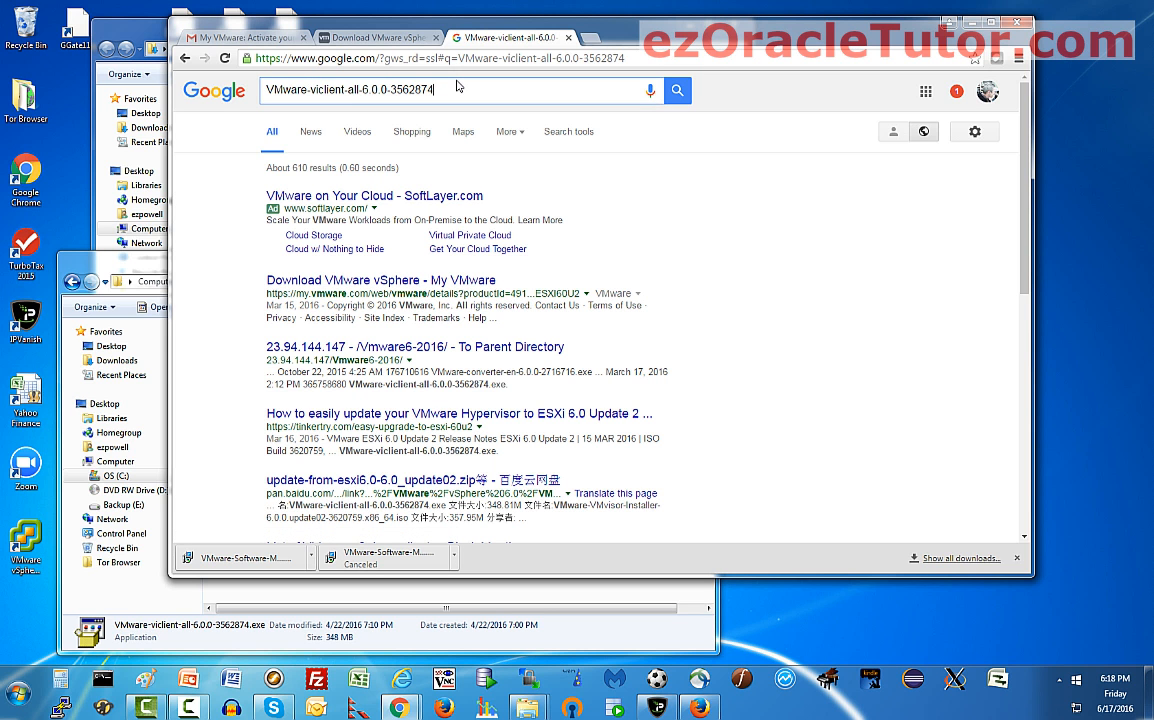
pyautogui.press('BackSpace')
pyautogui.press('BackSpace')
pyautogui.press('BackSpace')
pyautogui.press('BackSpace')
pyautogui.press('BackSpace')
pyautogui.press('BackSpace')
pyautogui.press('BackSpace')
pyautogui.press('BackSpace')
pyautogui.press('BackSpace')
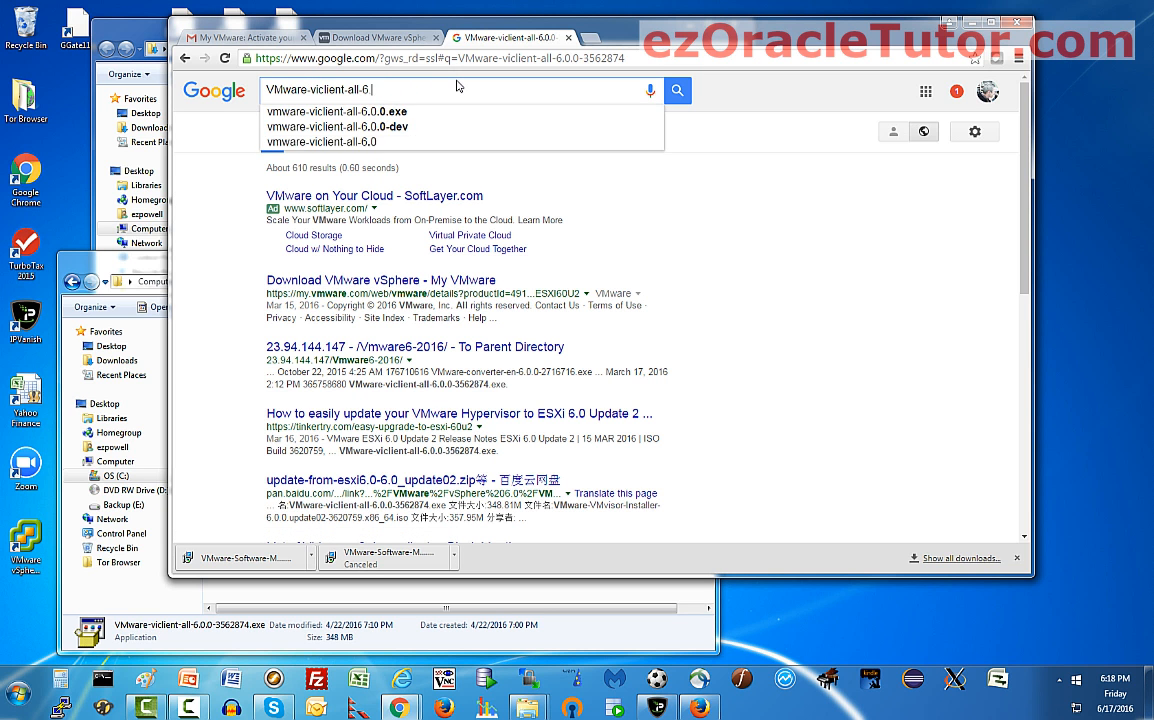
pyautogui.write('6')
pyautogui.press('Return')
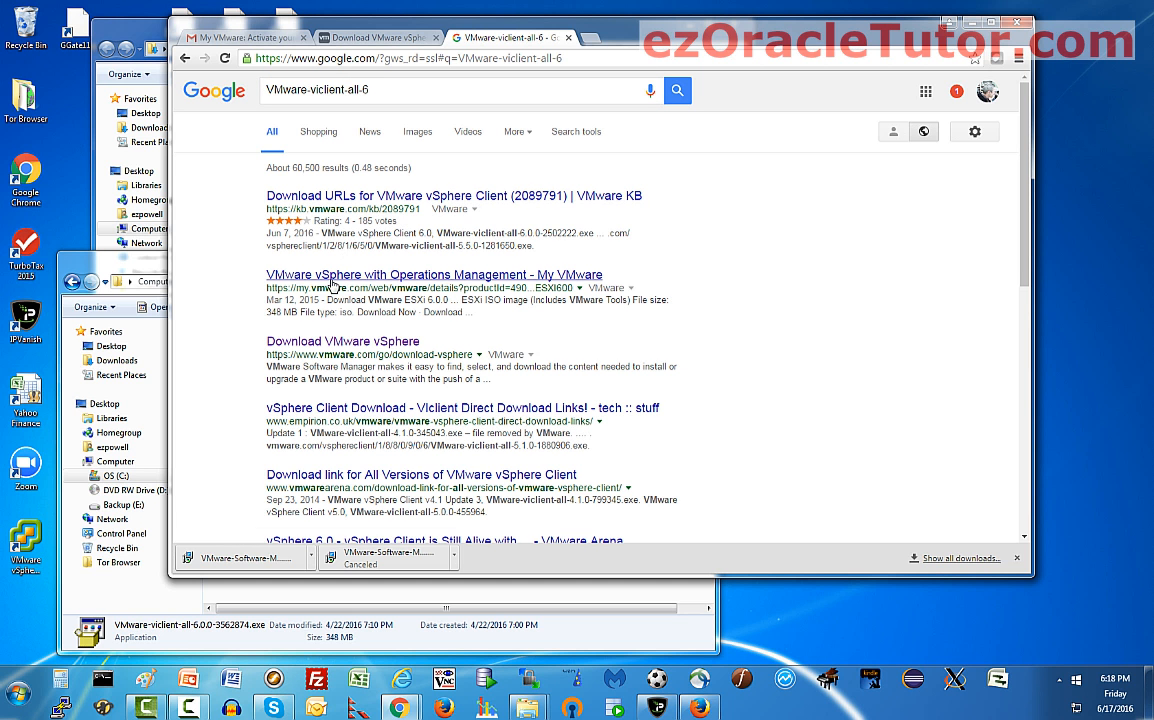
# - Open the vSphere Client Direct Download Links result and find the installers listed for vSphere v6.0
pyautogui.click(372, 409)
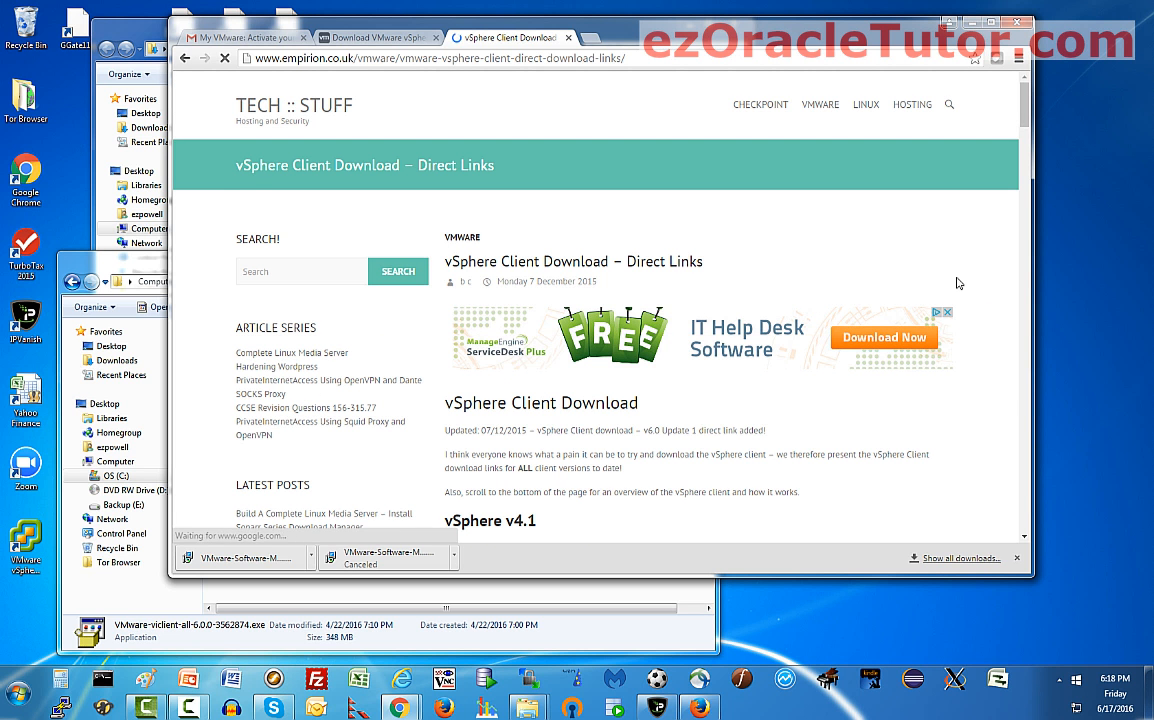
pyautogui.moveTo(1030, 118); pyautogui.dragTo(1010, 190)
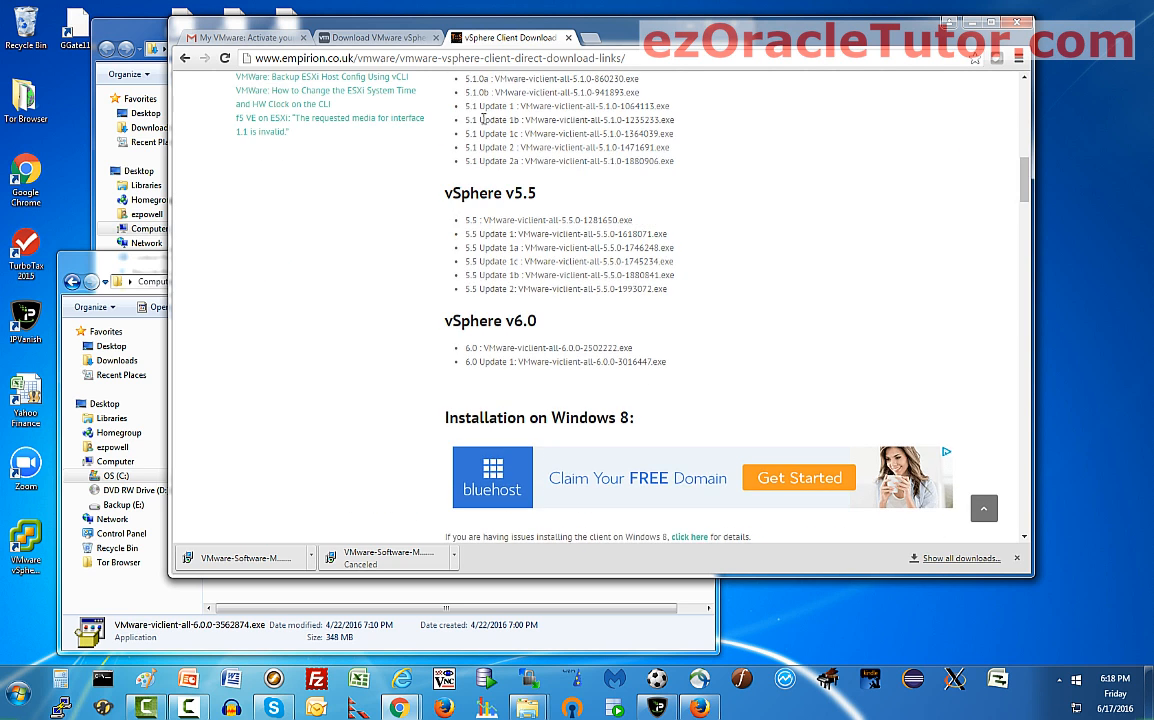
# - Switch to the hadoop folder in Windows Explorer, launch VMware-viclient-all-6.0.0-3562874.exe, and cancel its extraction
pyautogui.click(140, 266)
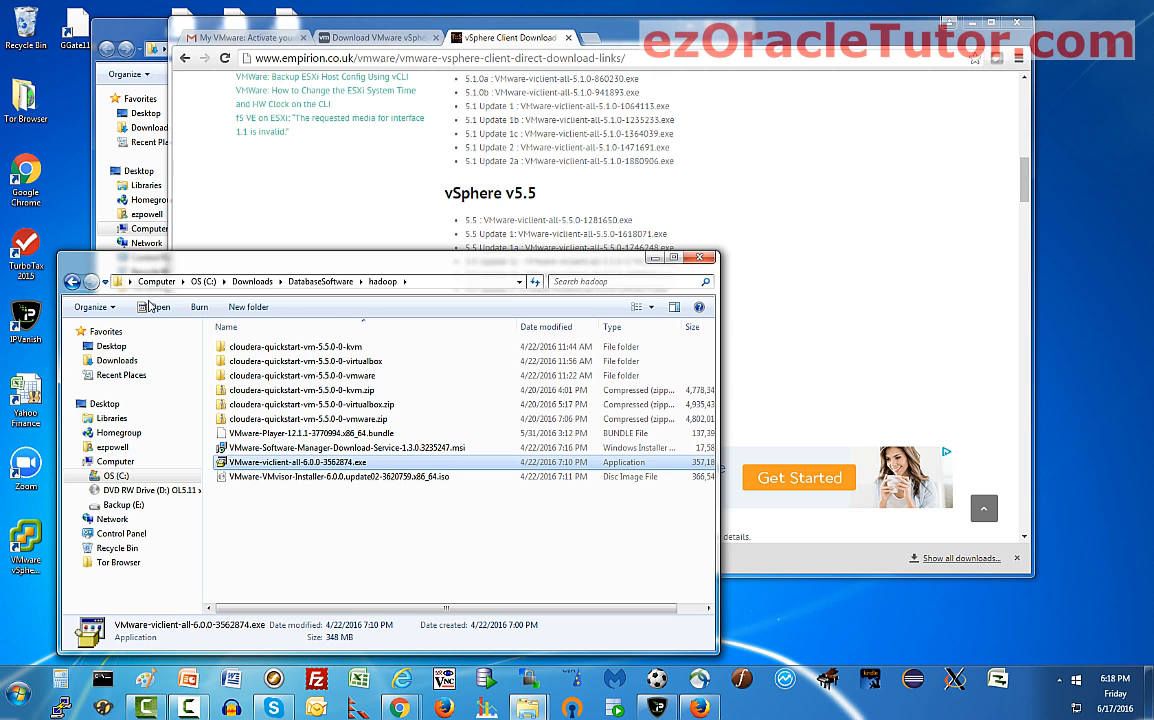
pyautogui.rightClick(316, 467)
pyautogui.click(391, 224)
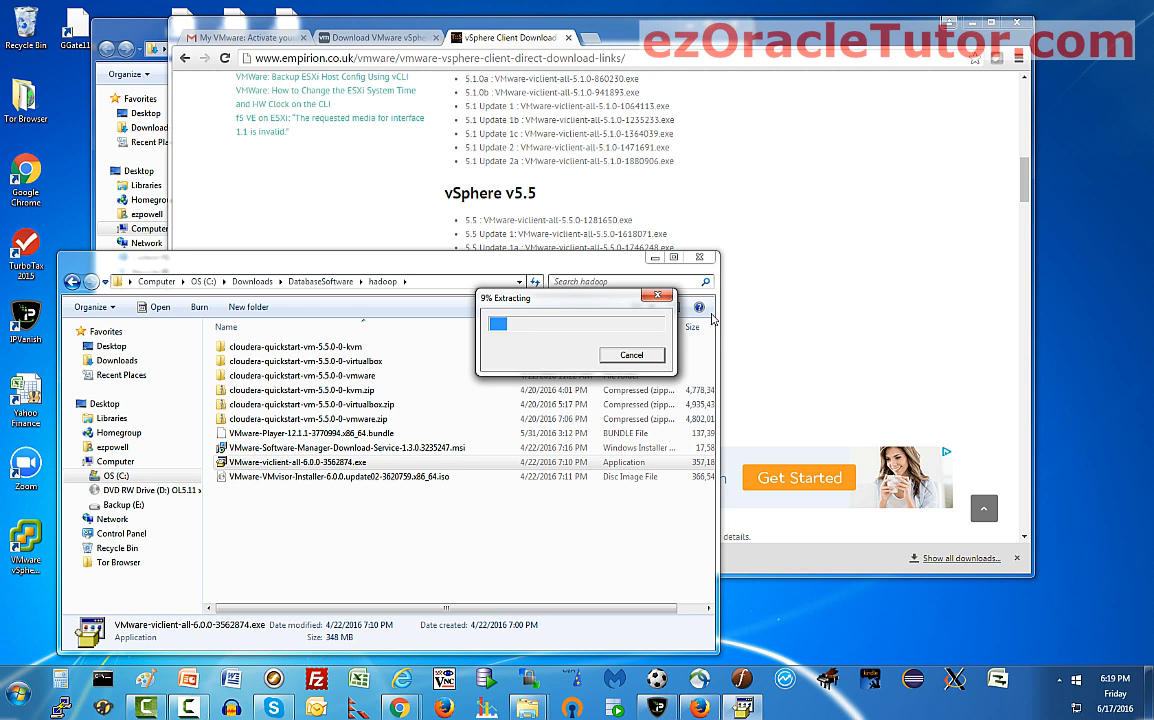
pyautogui.click(628, 355)
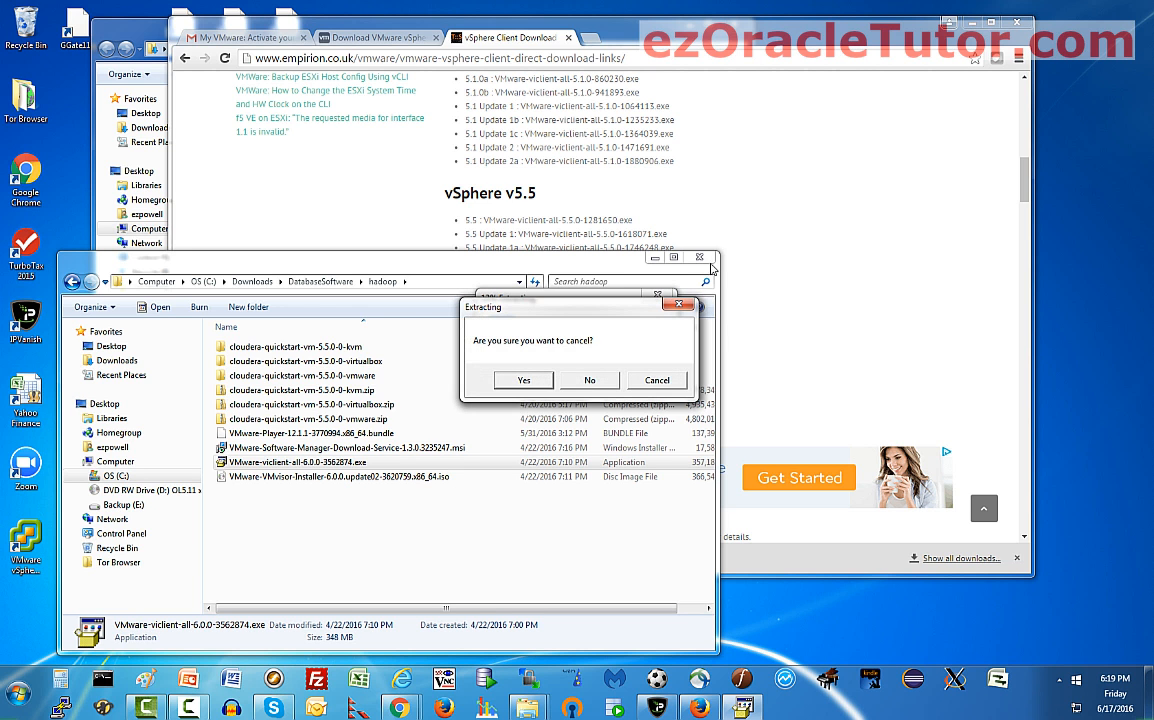
pyautogui.click(588, 380)
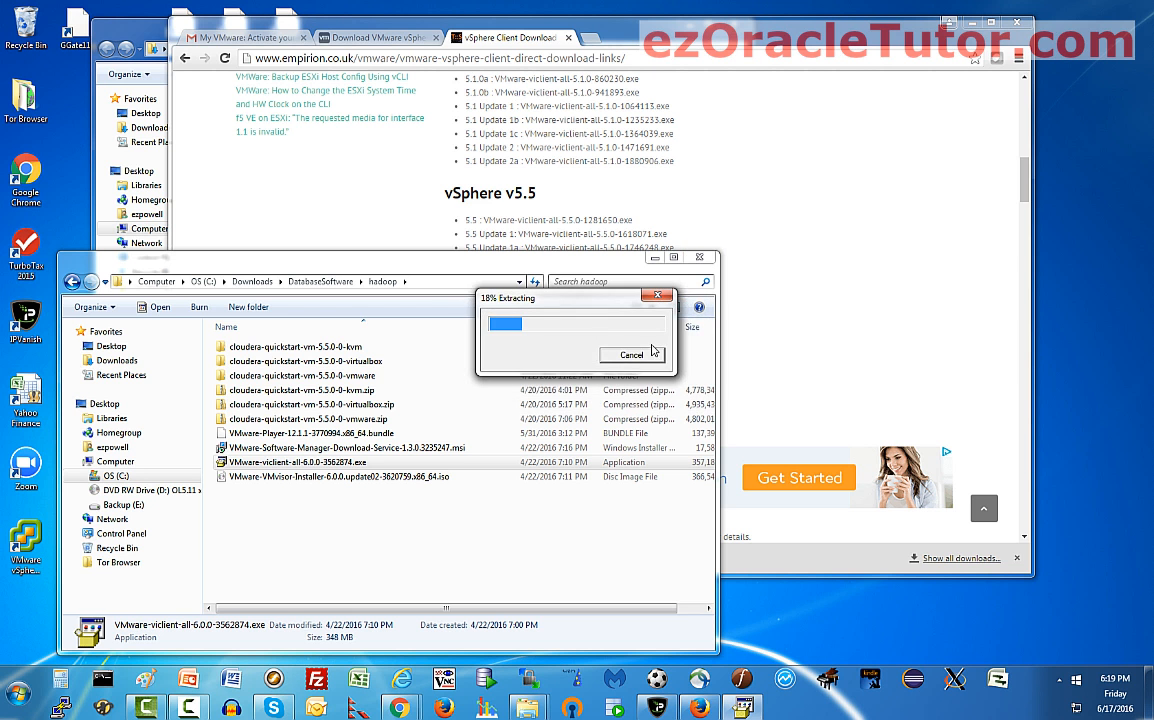
pyautogui.click(646, 352)
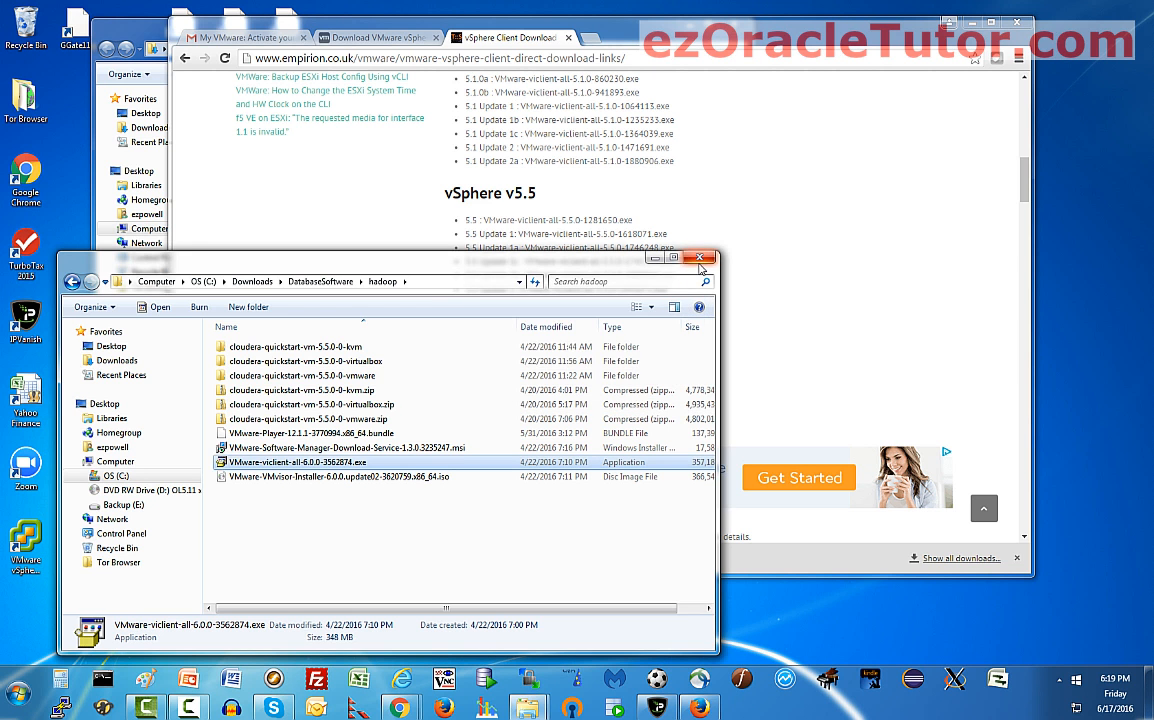
# - Close the hadoop folder window, glance at the browser's open pages, and minimize the browser
pyautogui.click(700, 257)
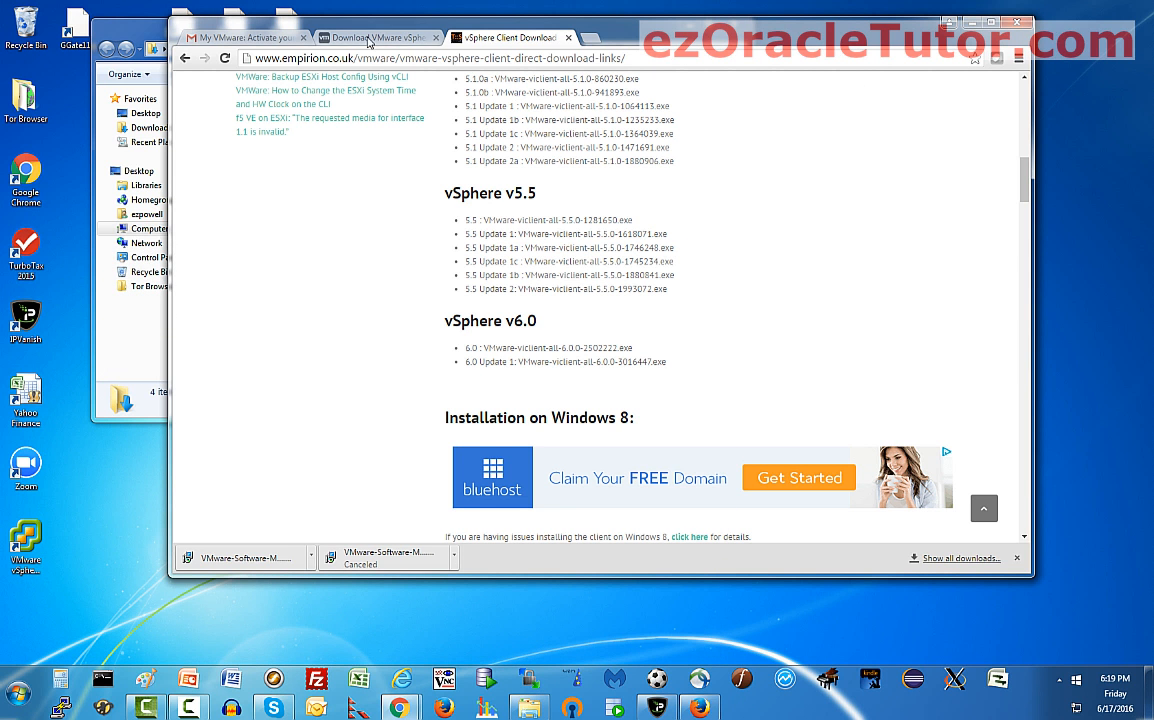
pyautogui.click(343, 38)
pyautogui.click(225, 38)
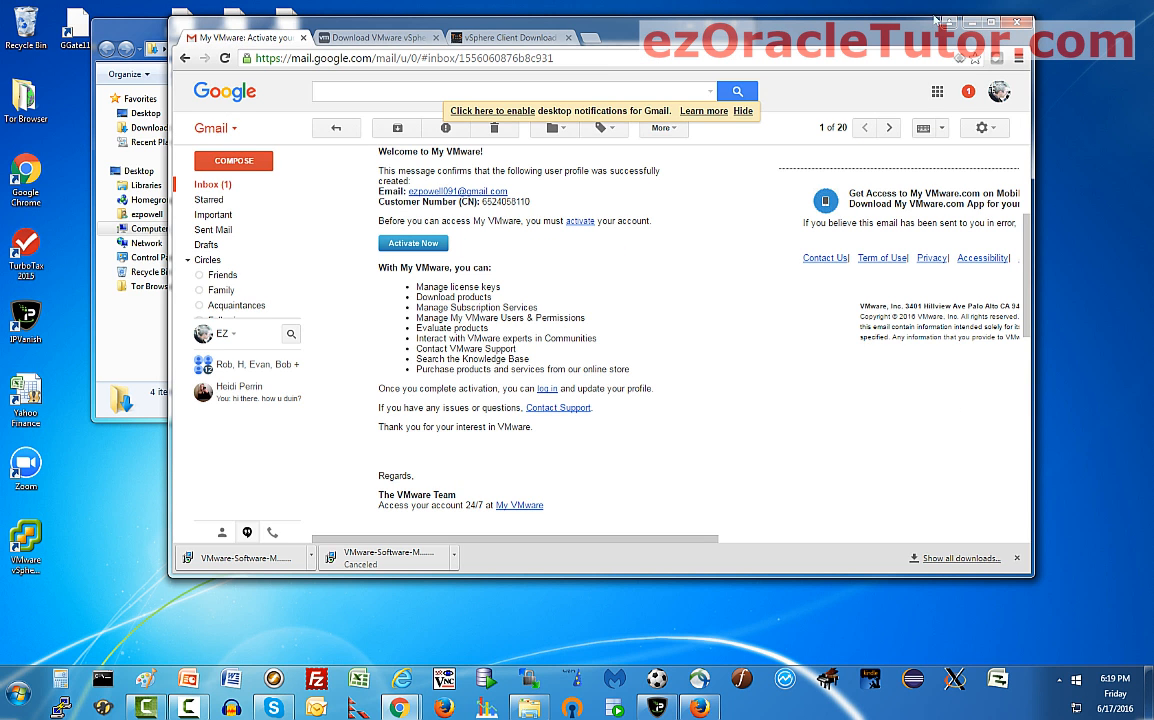
pyautogui.click(973, 22)
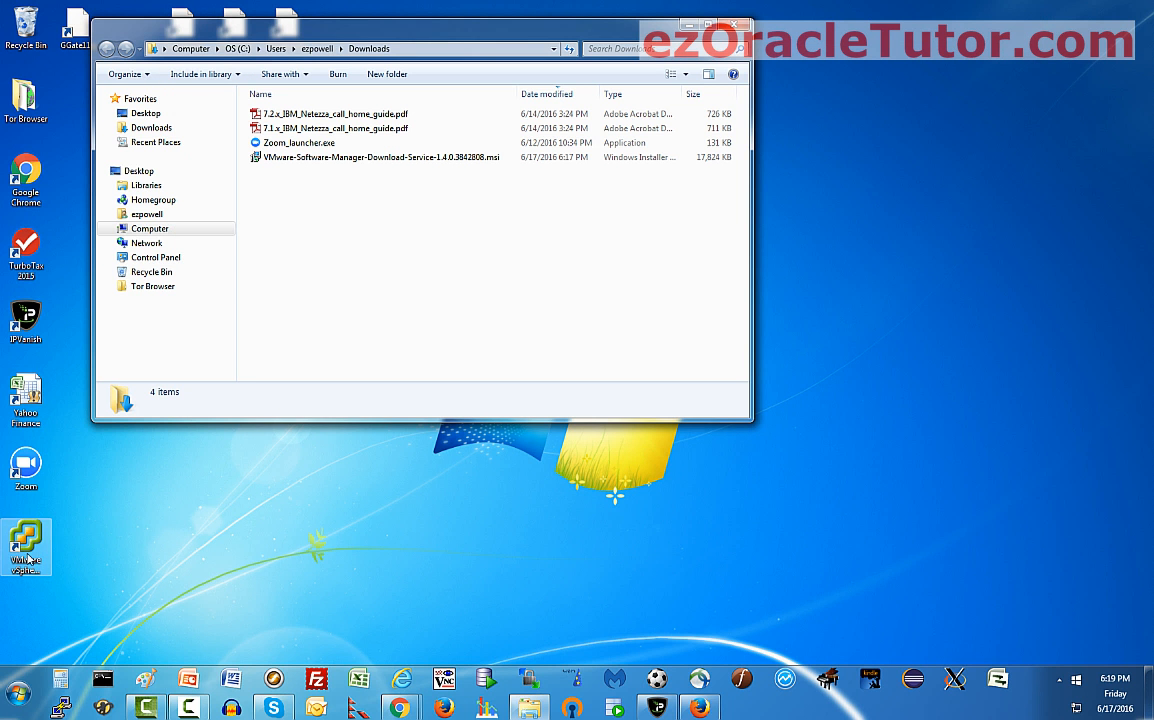
# - Launch the VMware vSphere Client from the desktop and try to log in to 192.168.0.77 as root with the account password
pyautogui.rightClick(27, 562)
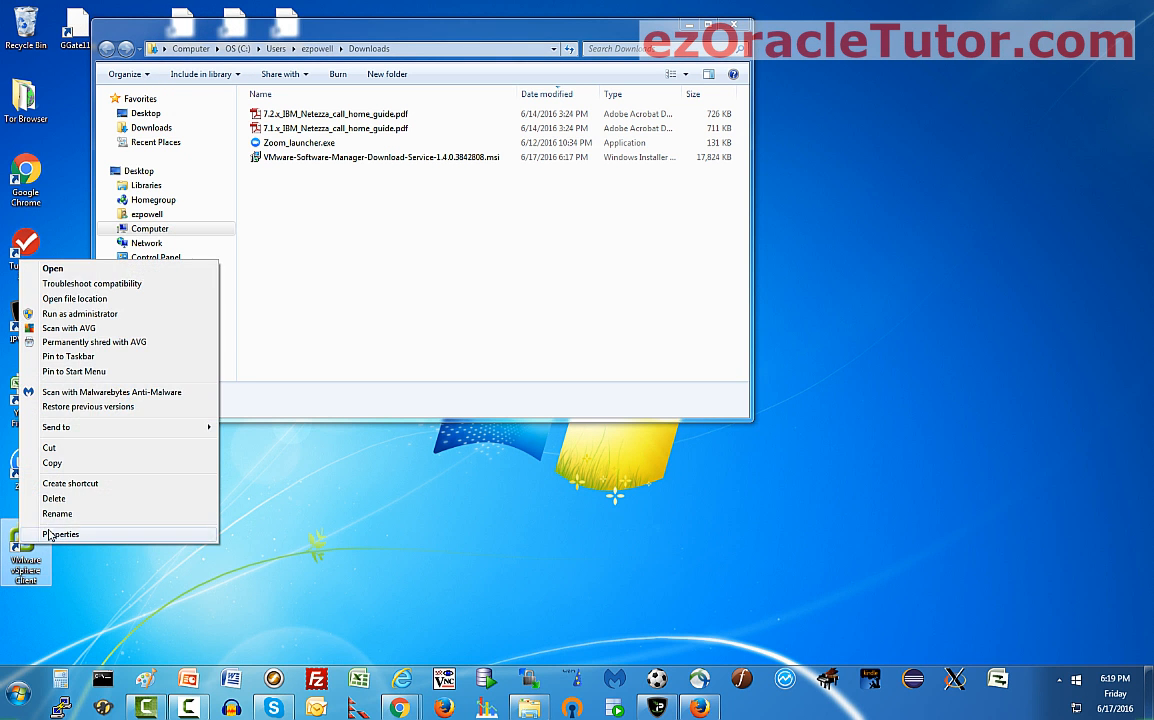
pyautogui.click(75, 270)
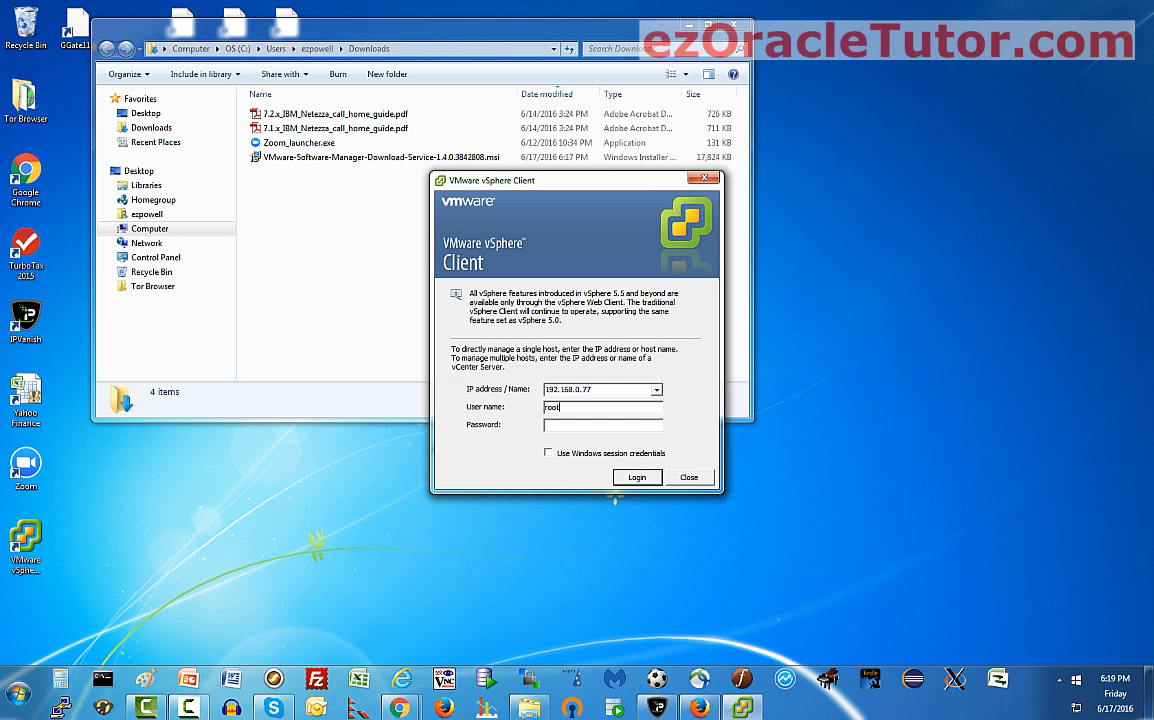
pyautogui.press('Return')
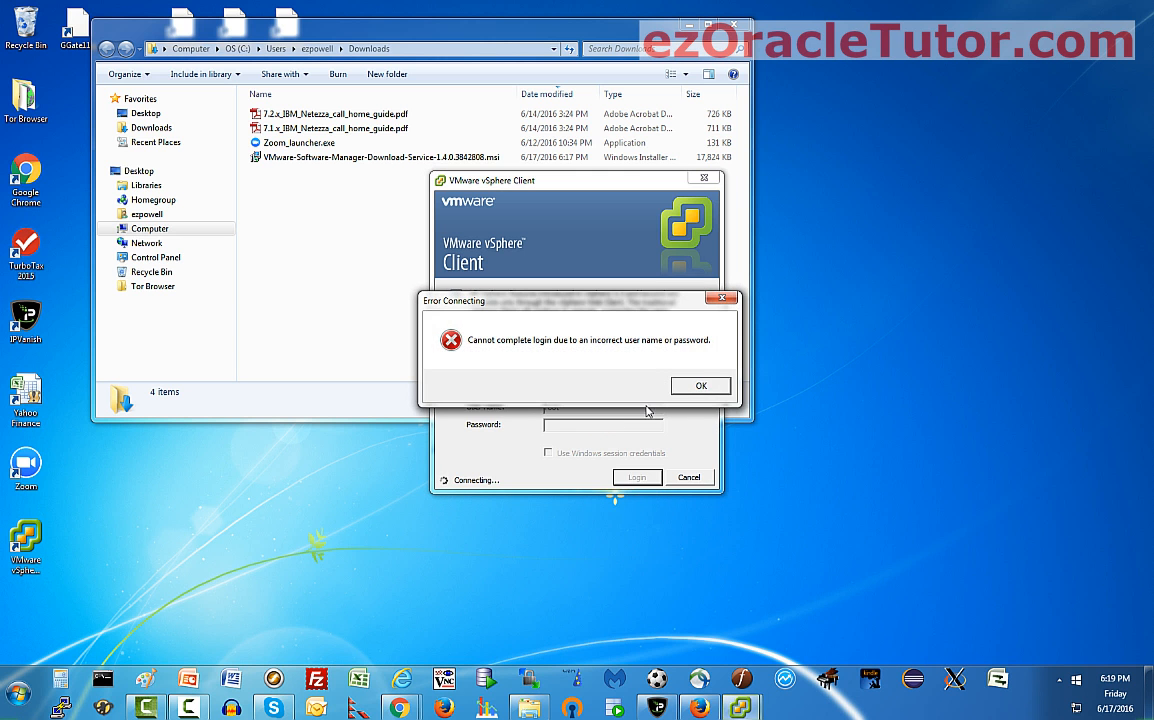
# - Retry the root login to 192.168.0.77 with the account password re-entered, and dismiss the evaluation notice
pyautogui.click(700, 386)
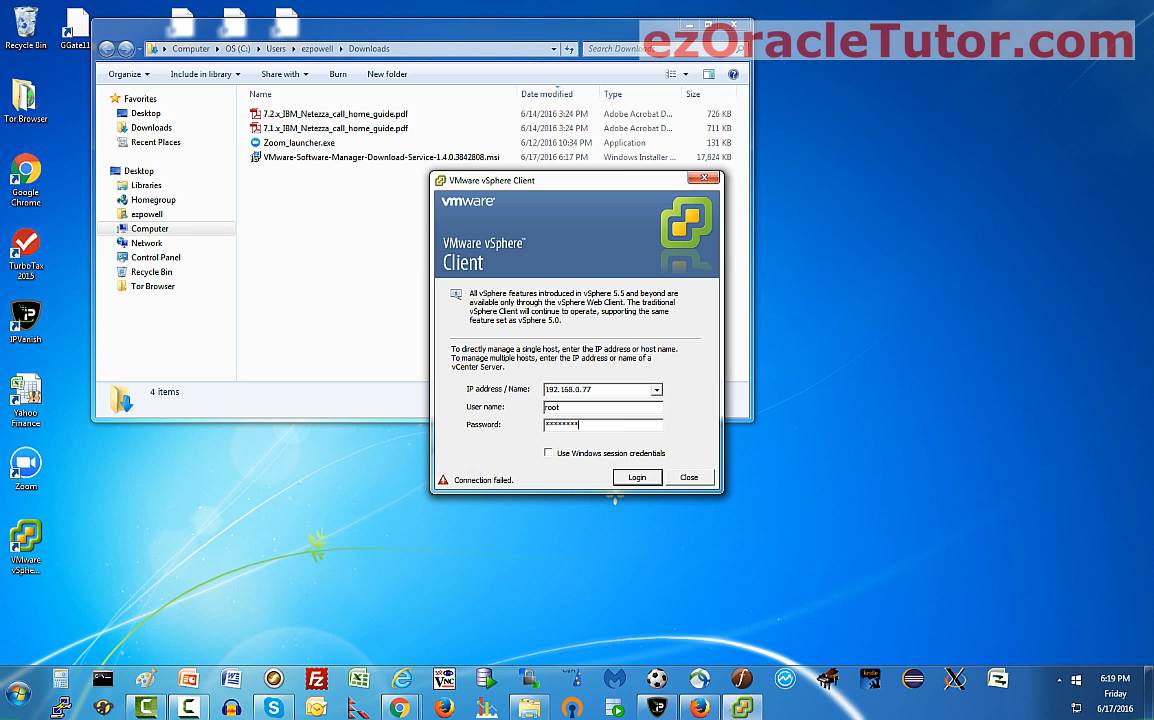
pyautogui.click(636, 477)
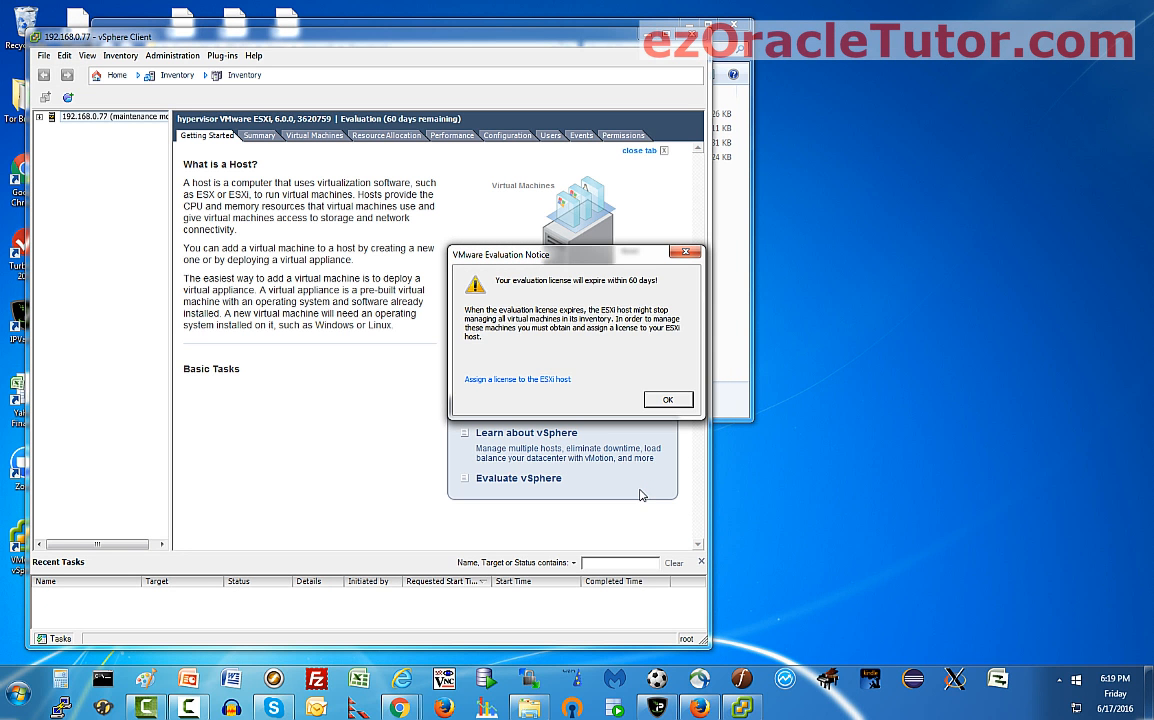
pyautogui.click(670, 399)
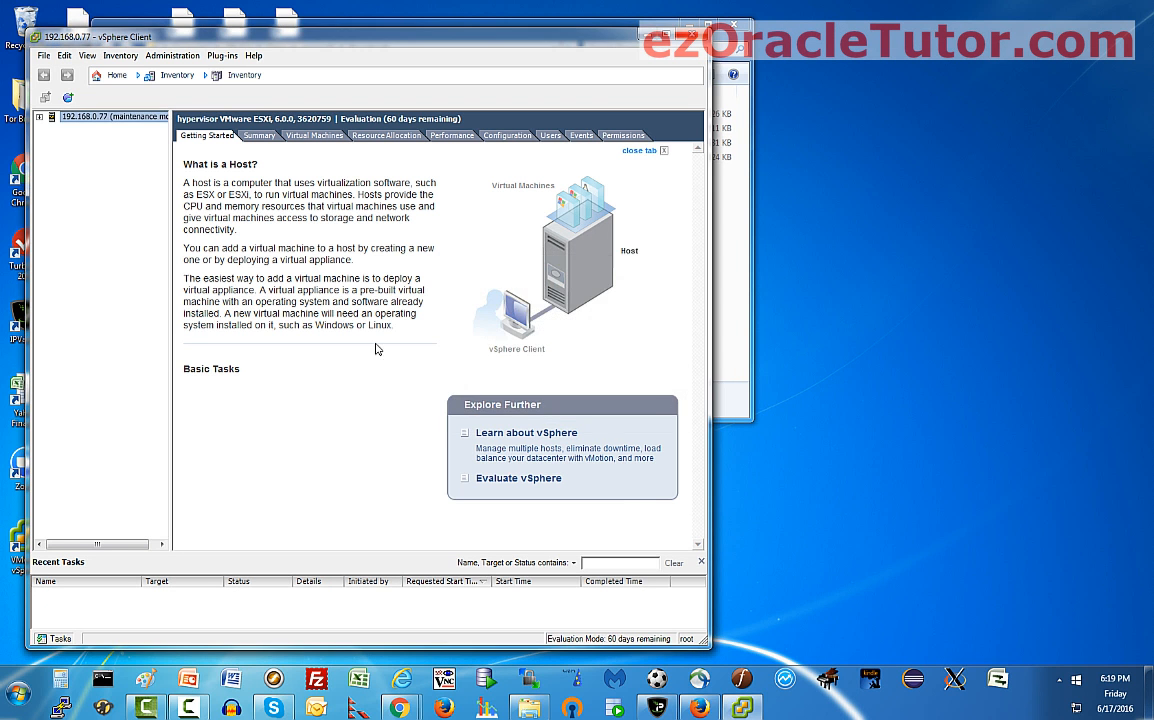
# - Expand the 192.168.0.77 host in the inventory and look at its virtual machine server1
pyautogui.click(39, 117)
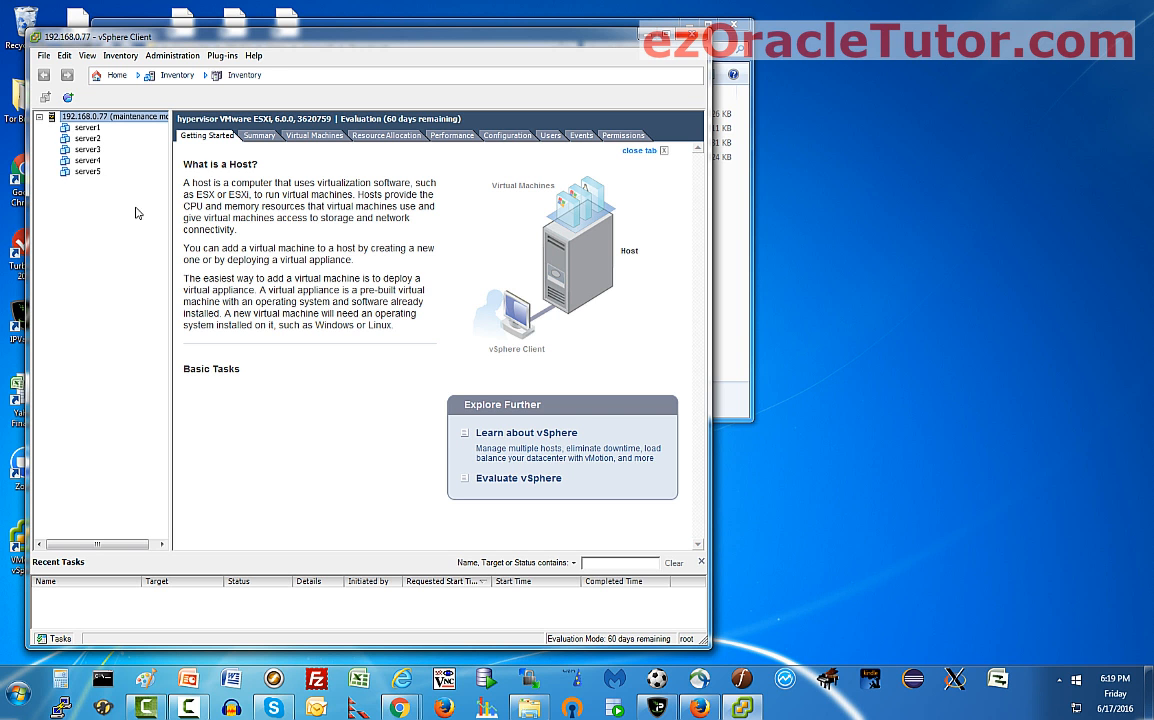
pyautogui.click(85, 128)
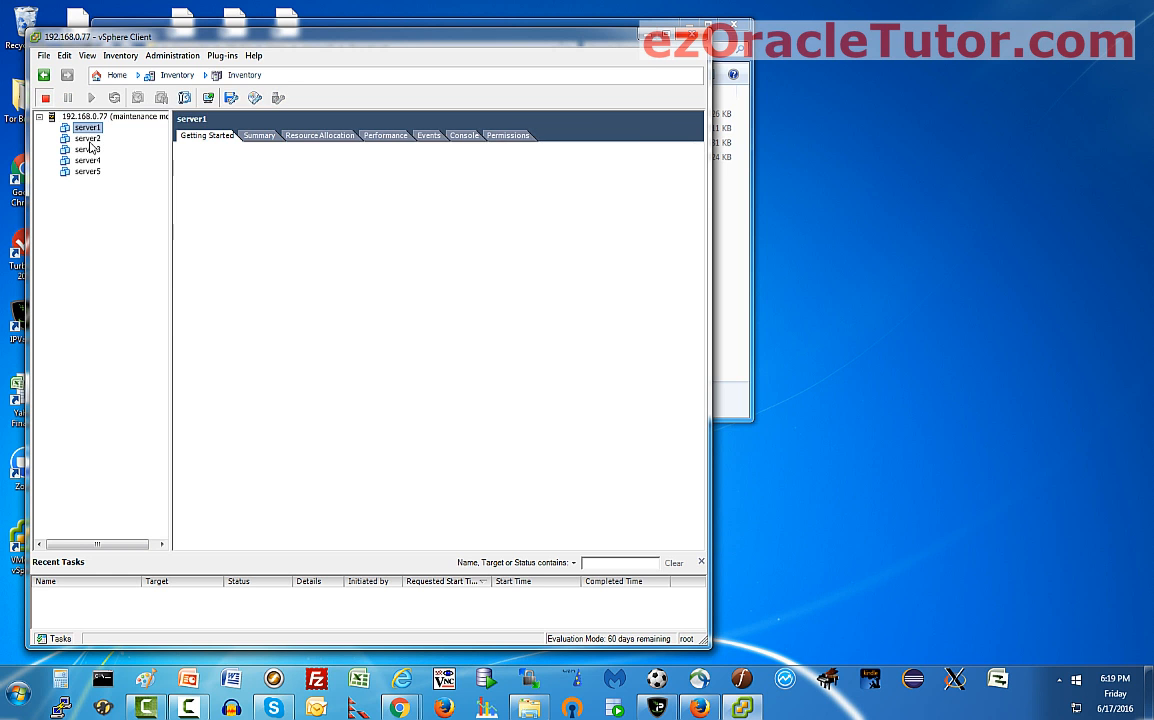
pyautogui.click(84, 117)
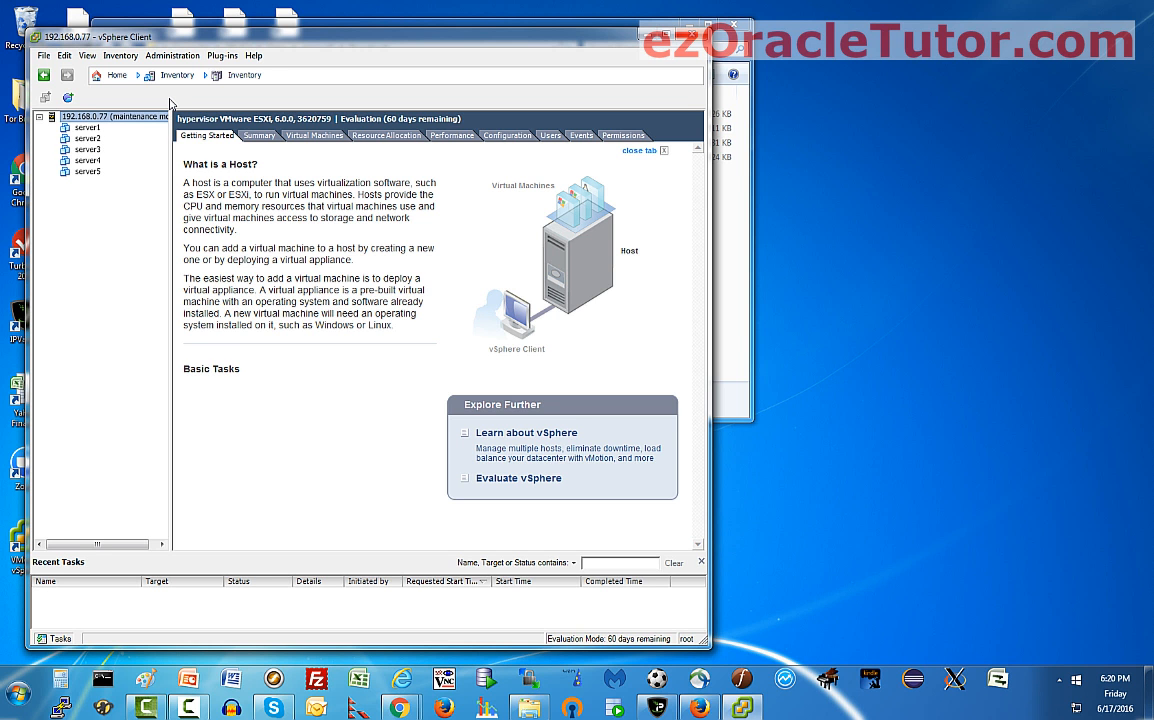
pyautogui.click(88, 128)
# - Take the 192.168.0.77 host out of maintenance mode
pyautogui.rightClick(91, 117)
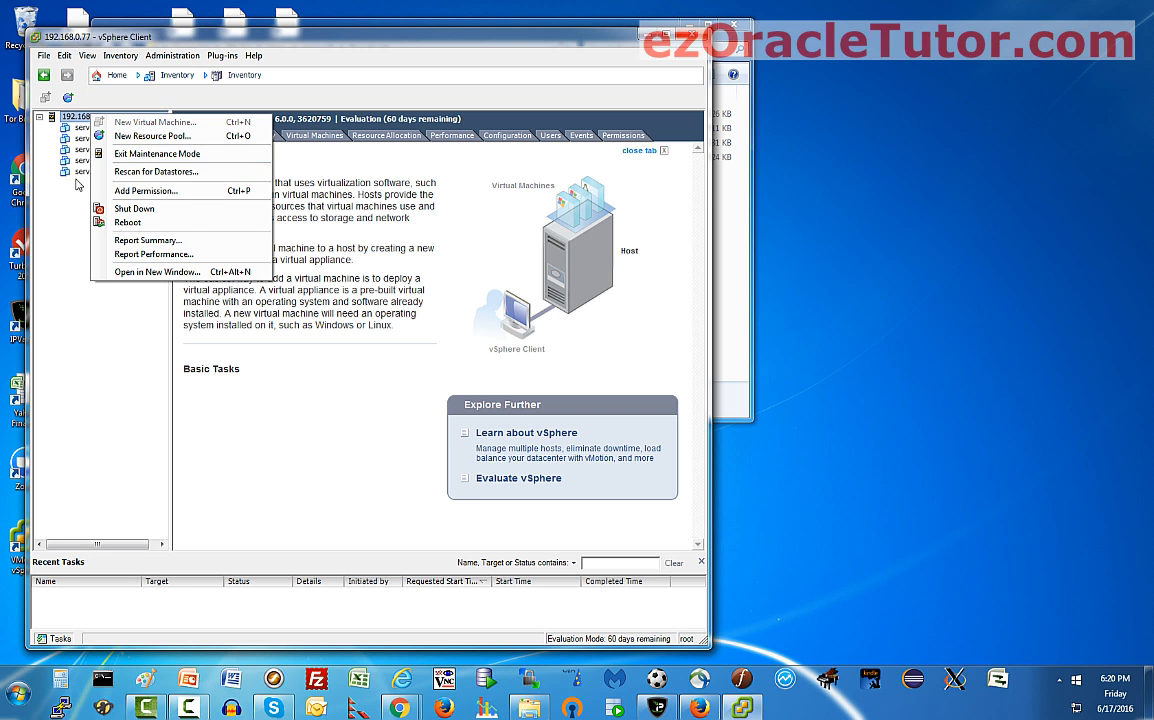
pyautogui.click(72, 112)
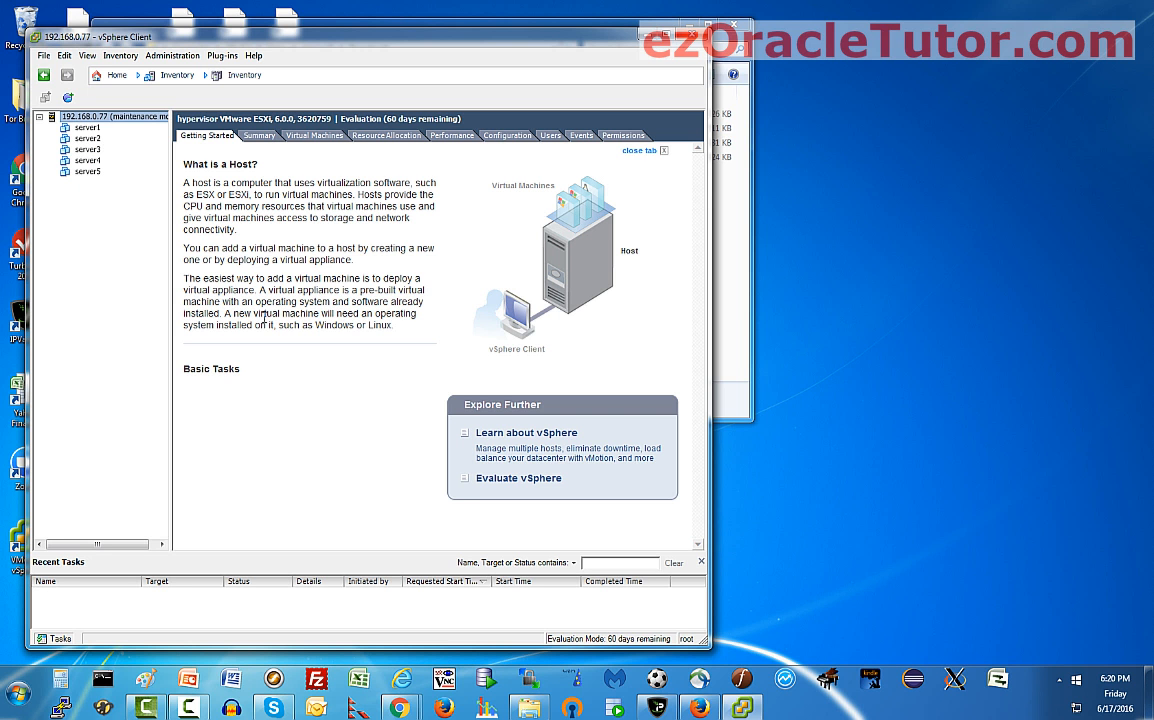
pyautogui.rightClick(121, 118)
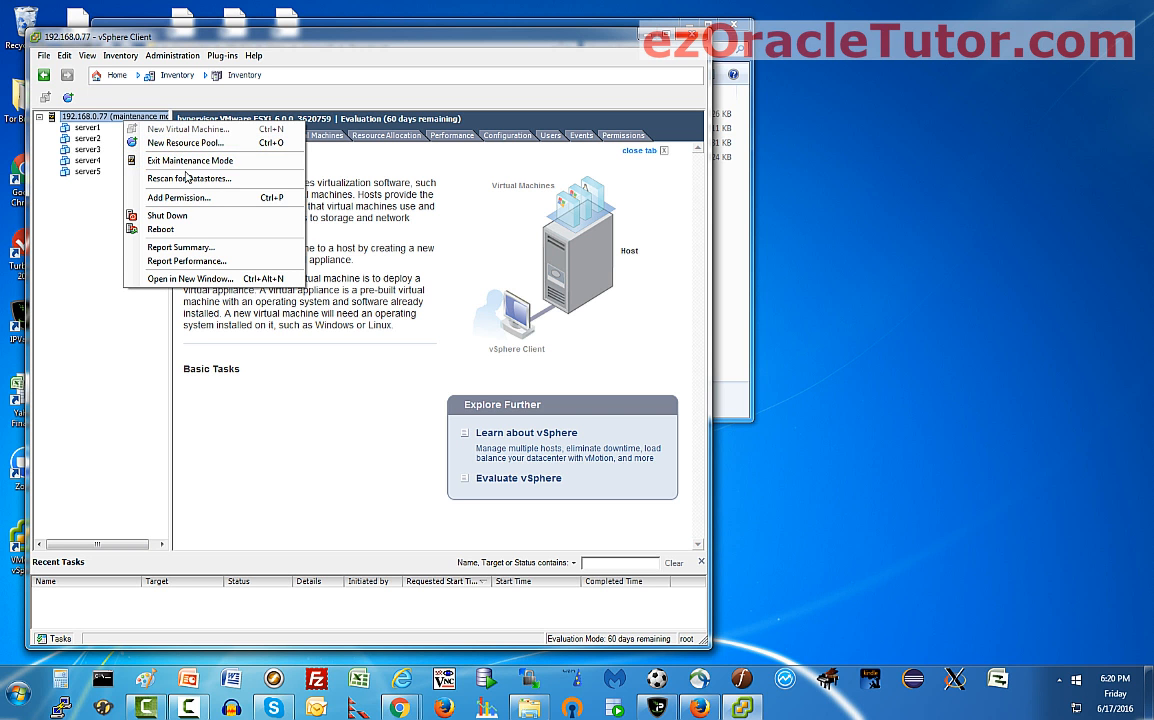
pyautogui.click(185, 160)
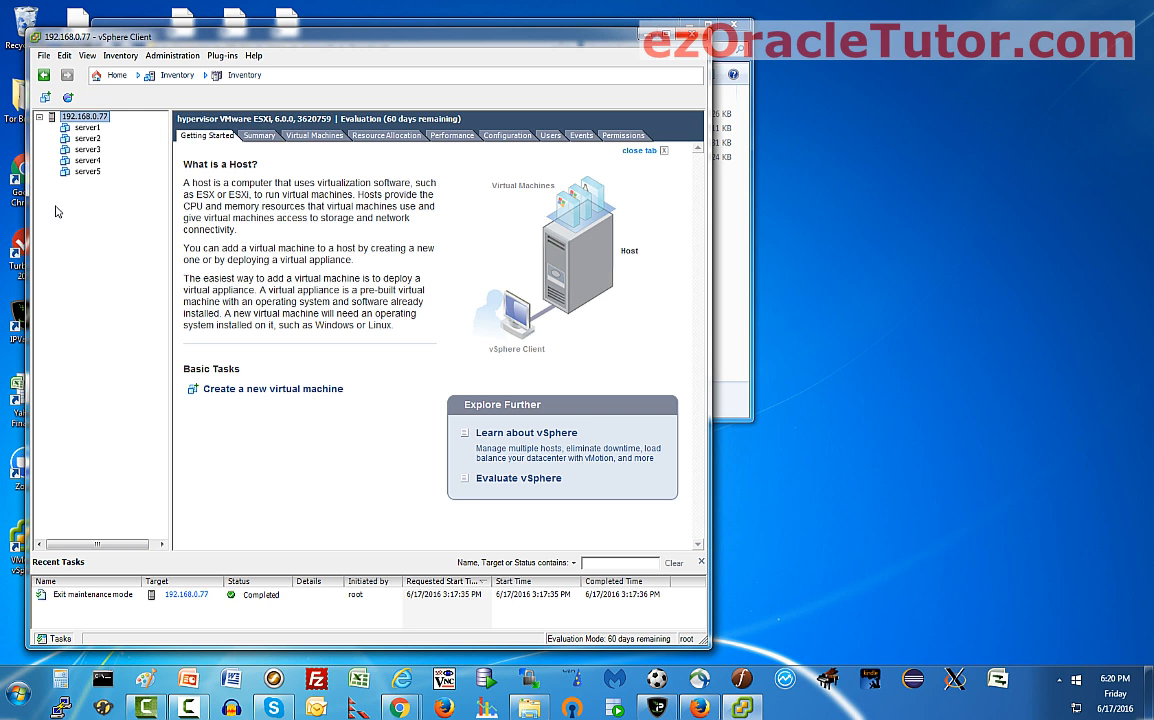
# - Look through the existing virtual machines under the 192.168.0.77 host, including server5
pyautogui.click(88, 127)
pyautogui.click(88, 149)
pyautogui.click(88, 117)
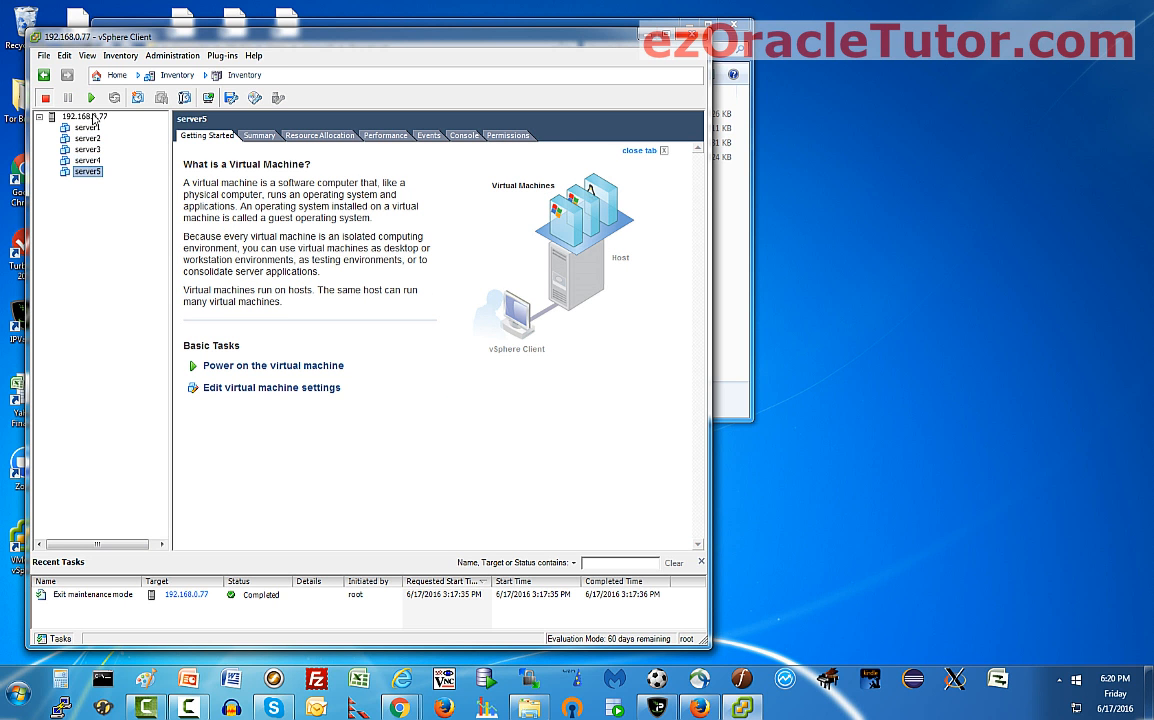
# - Start creating a new virtual machine on the 192.168.0.77 host with the Custom configuration
pyautogui.rightClick(94, 115)
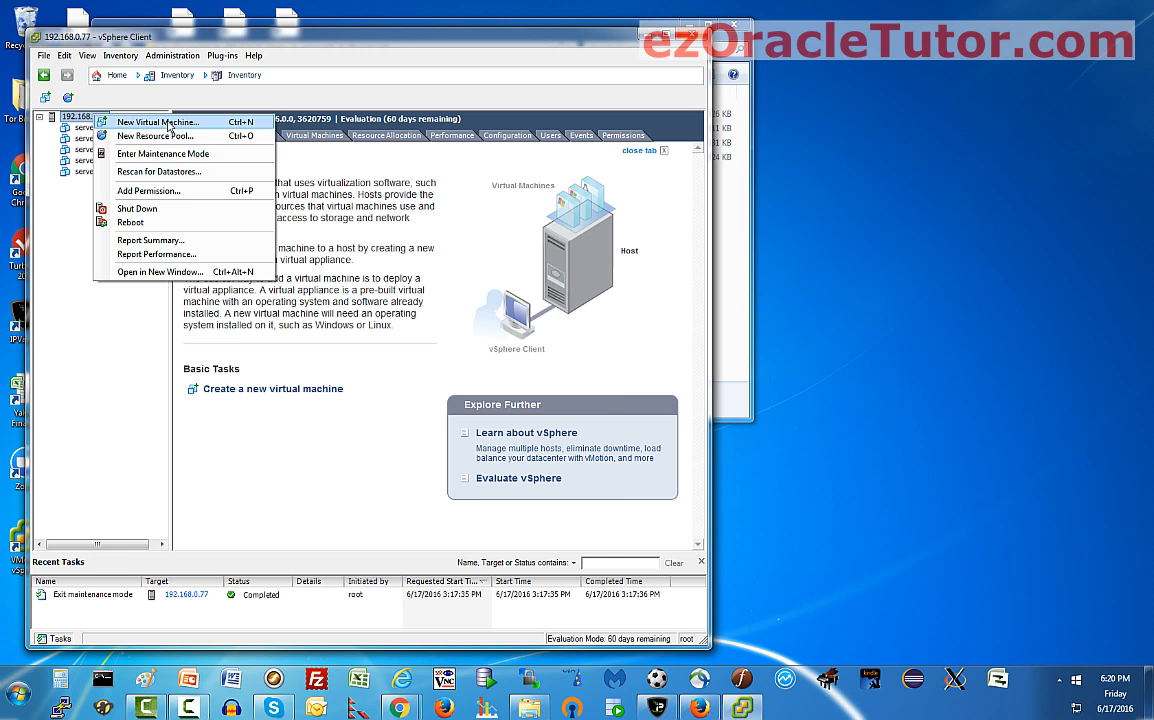
pyautogui.click(167, 121)
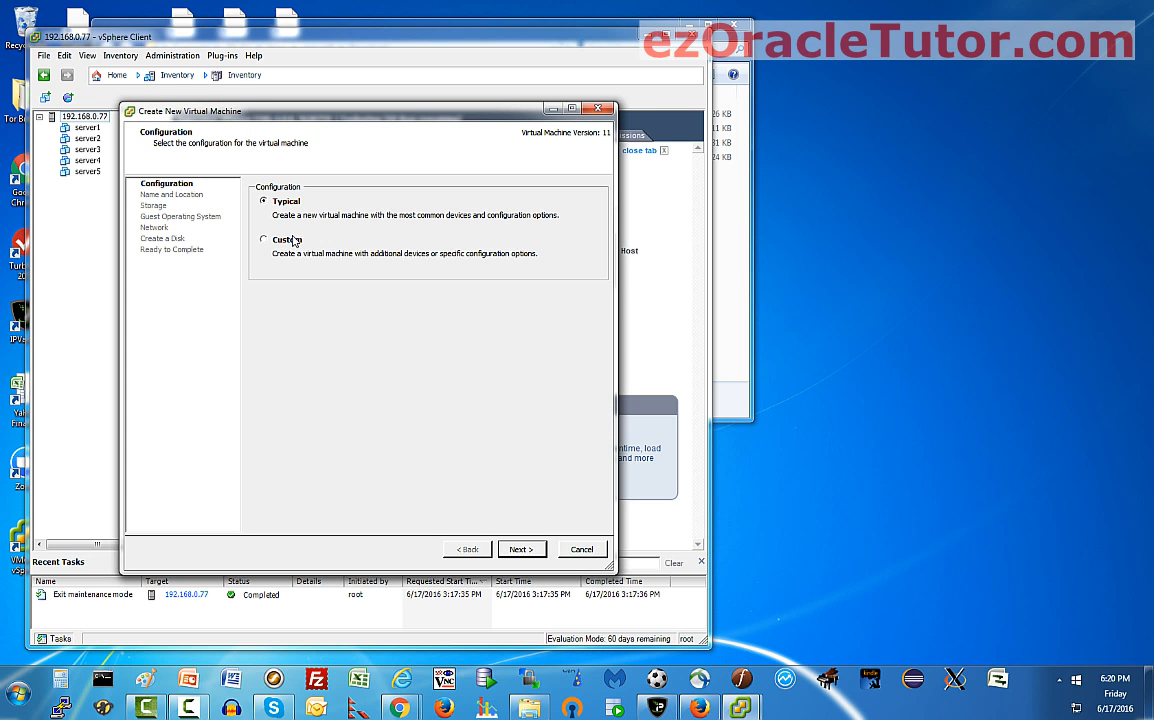
pyautogui.click(264, 239)
pyautogui.click(521, 549)
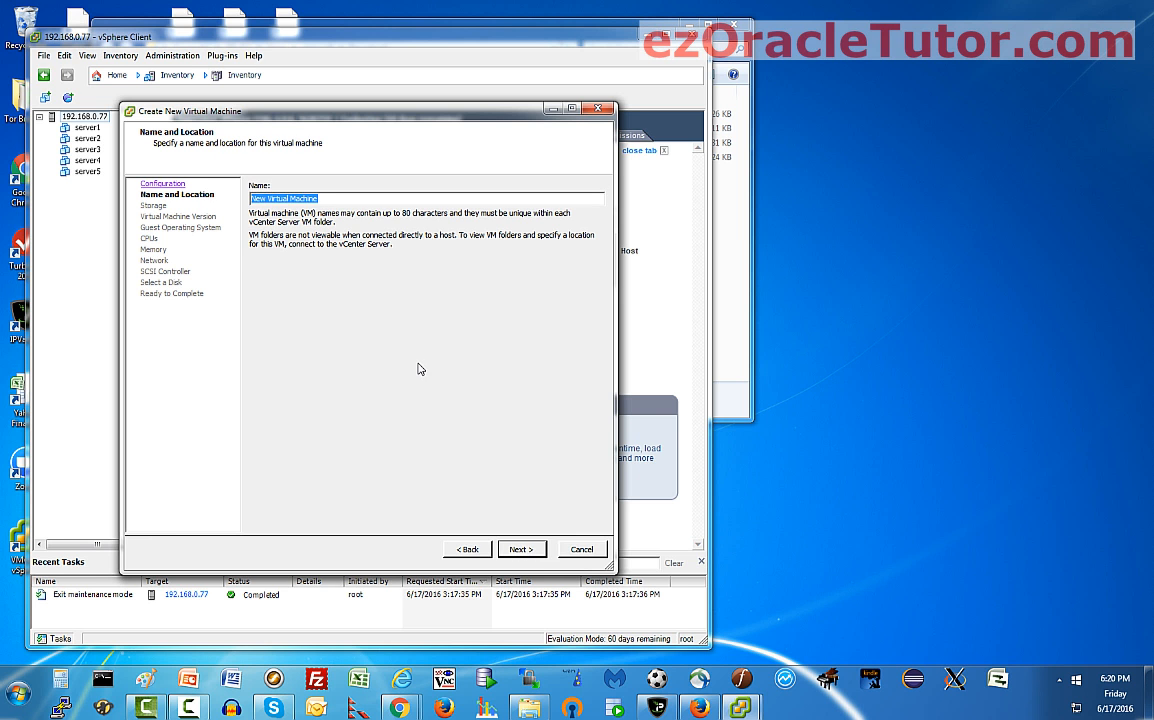
# - Name the new virtual machine server6, storing it on datastore1 with Virtual Machine Version 11
pyautogui.write('server6')
pyautogui.click(529, 550)
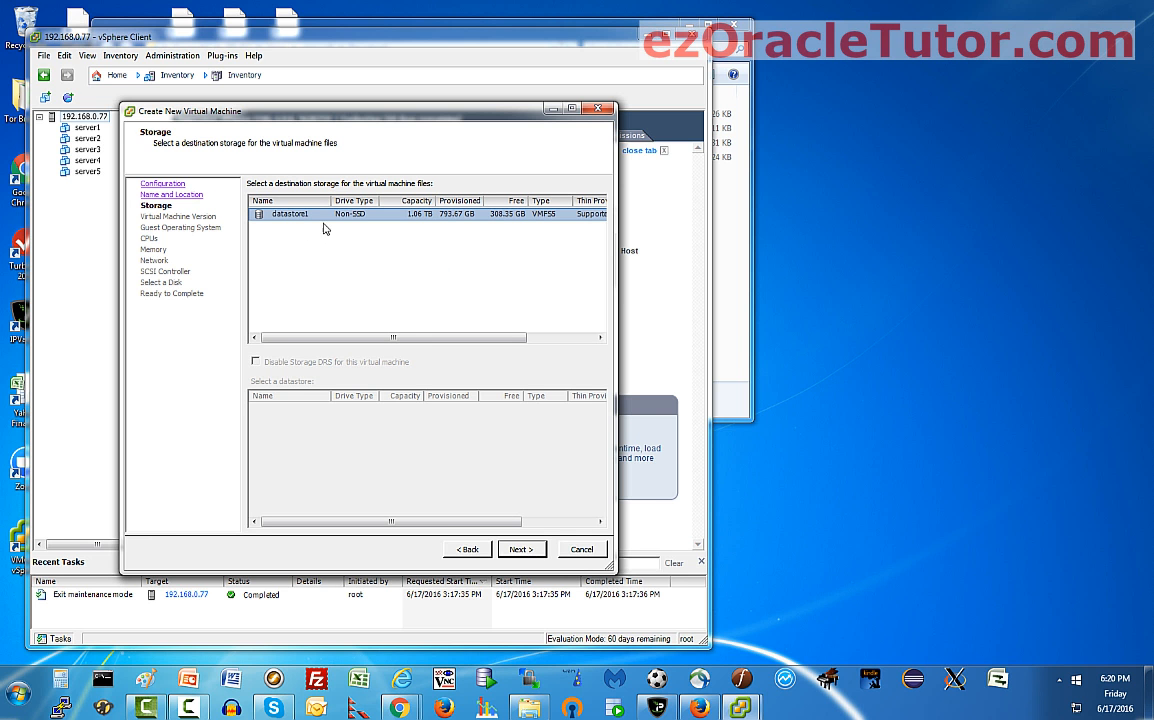
pyautogui.click(531, 553)
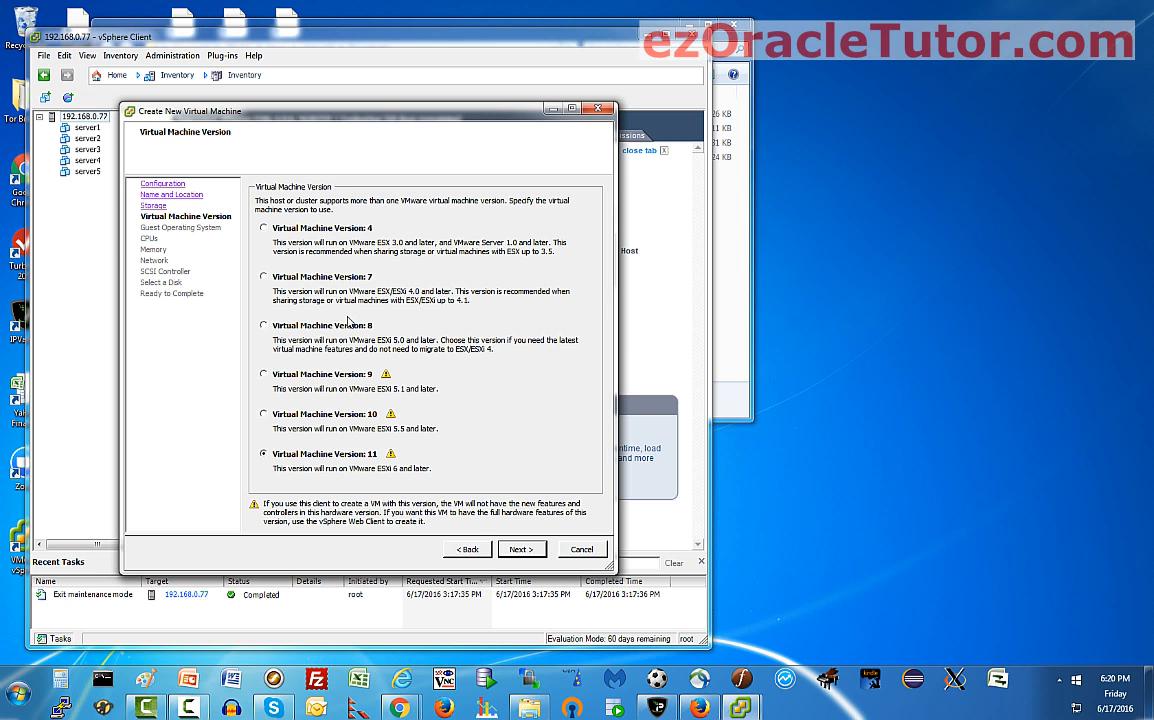
pyautogui.click(521, 550)
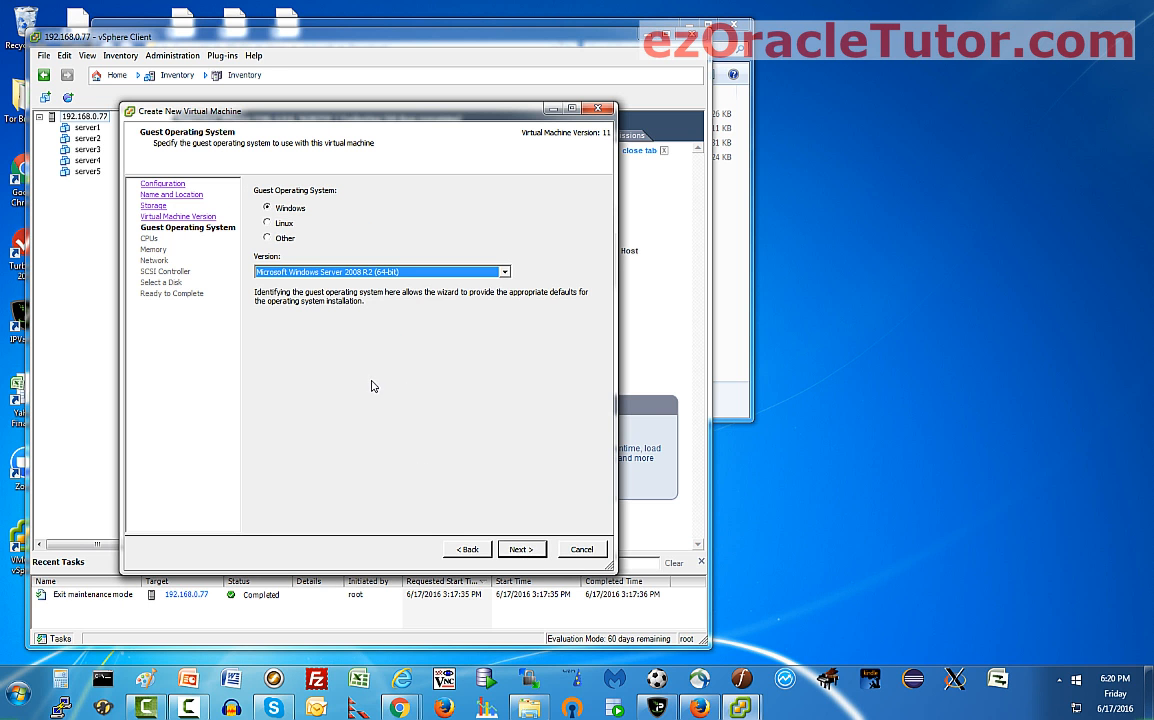
# - Set the guest operating system to Linux, version Oracle Linux 4/5/6/7 (64-bit)
pyautogui.click(267, 223)
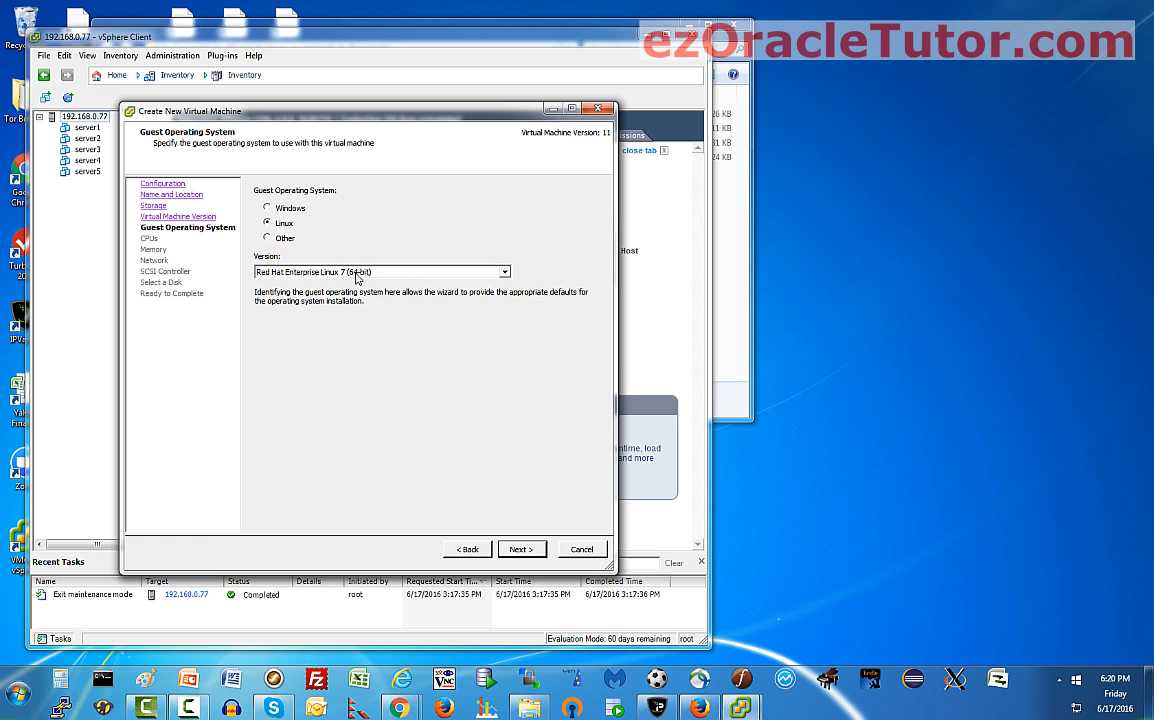
pyautogui.click(355, 271)
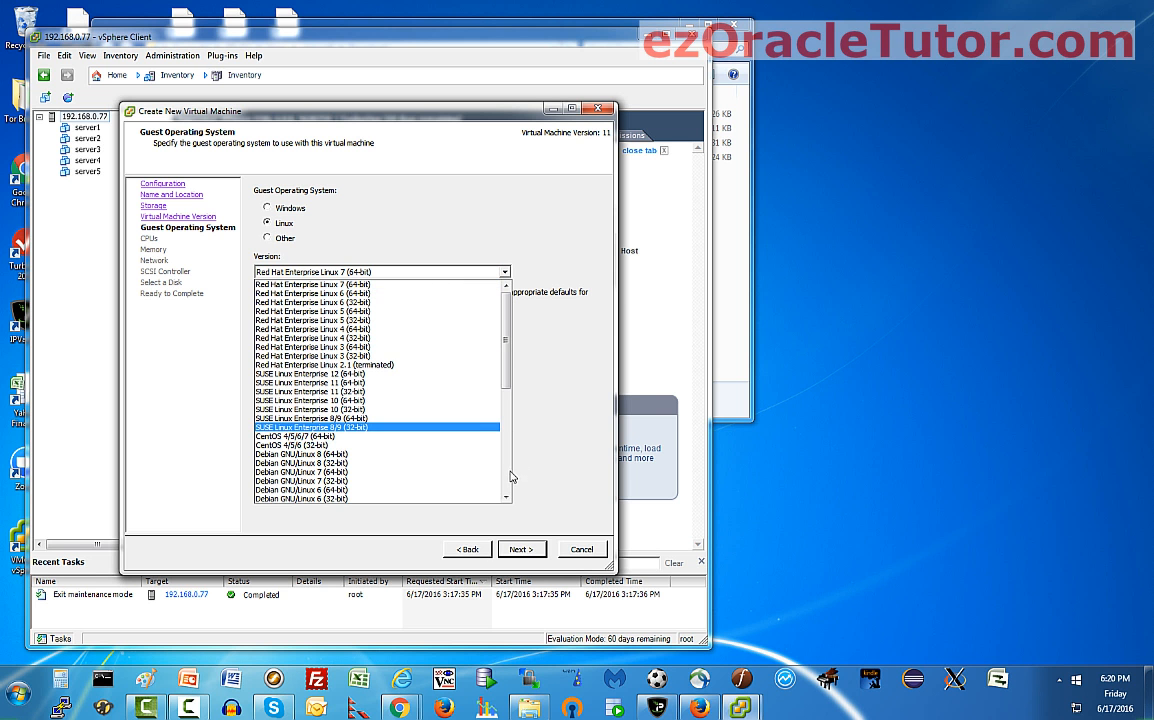
pyautogui.scroll(-8, 440, 430)
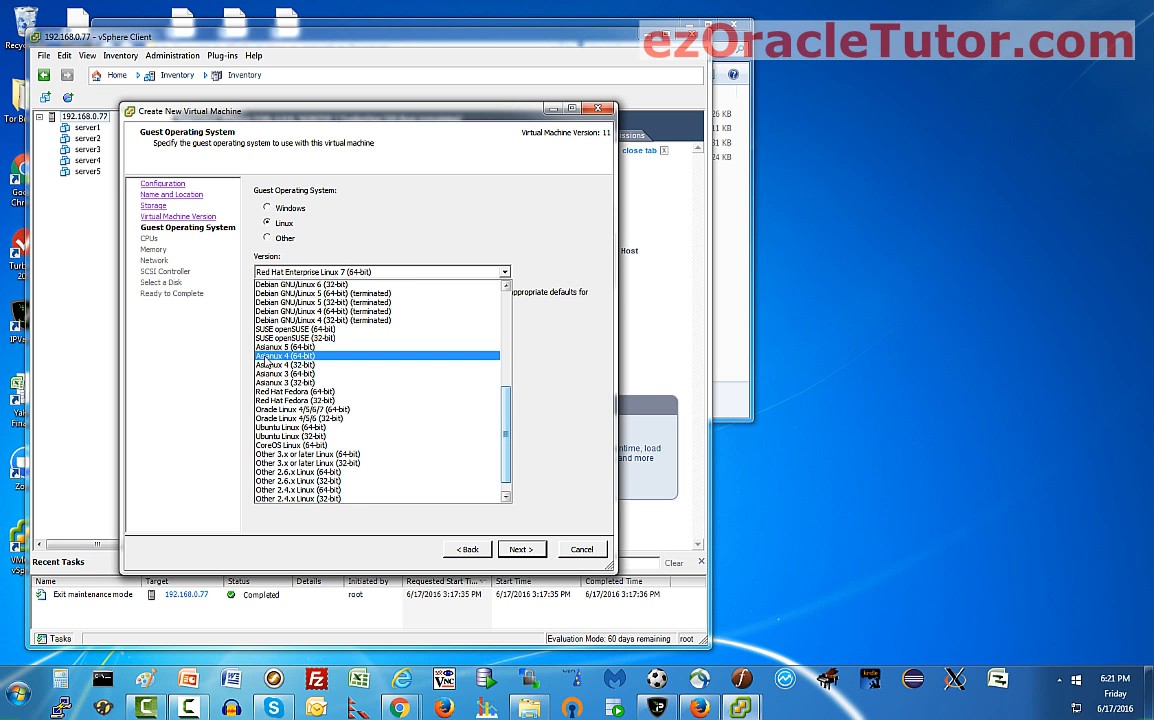
pyautogui.click(326, 411)
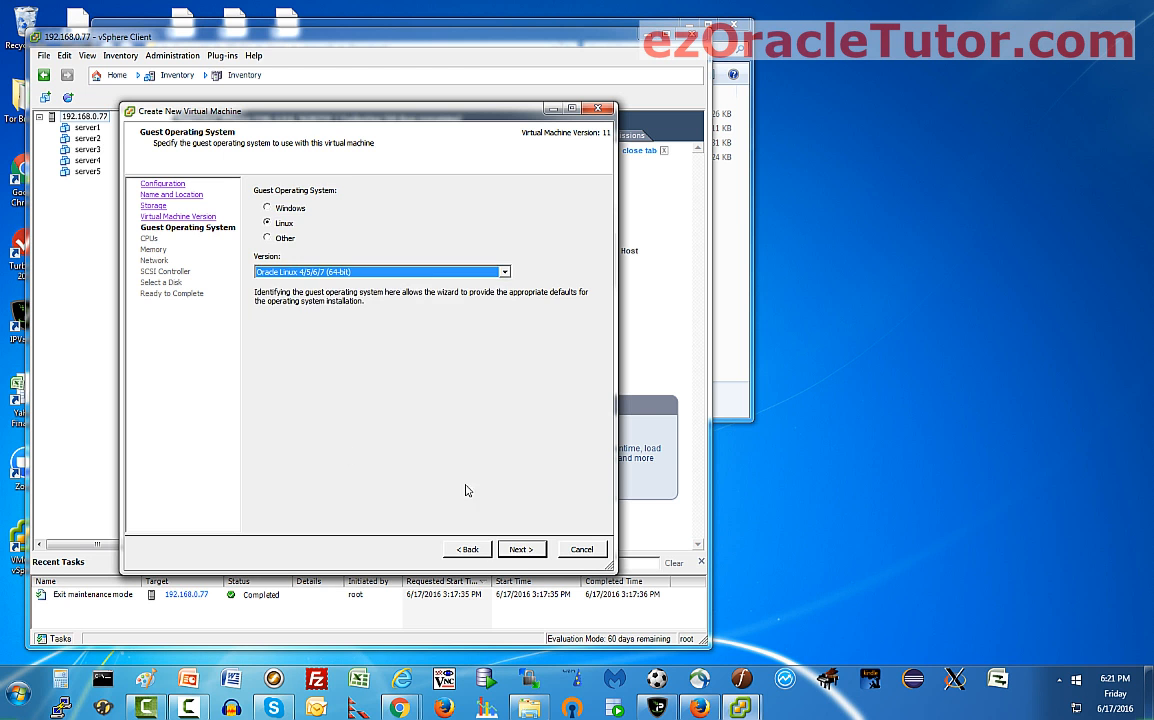
pyautogui.click(518, 549)
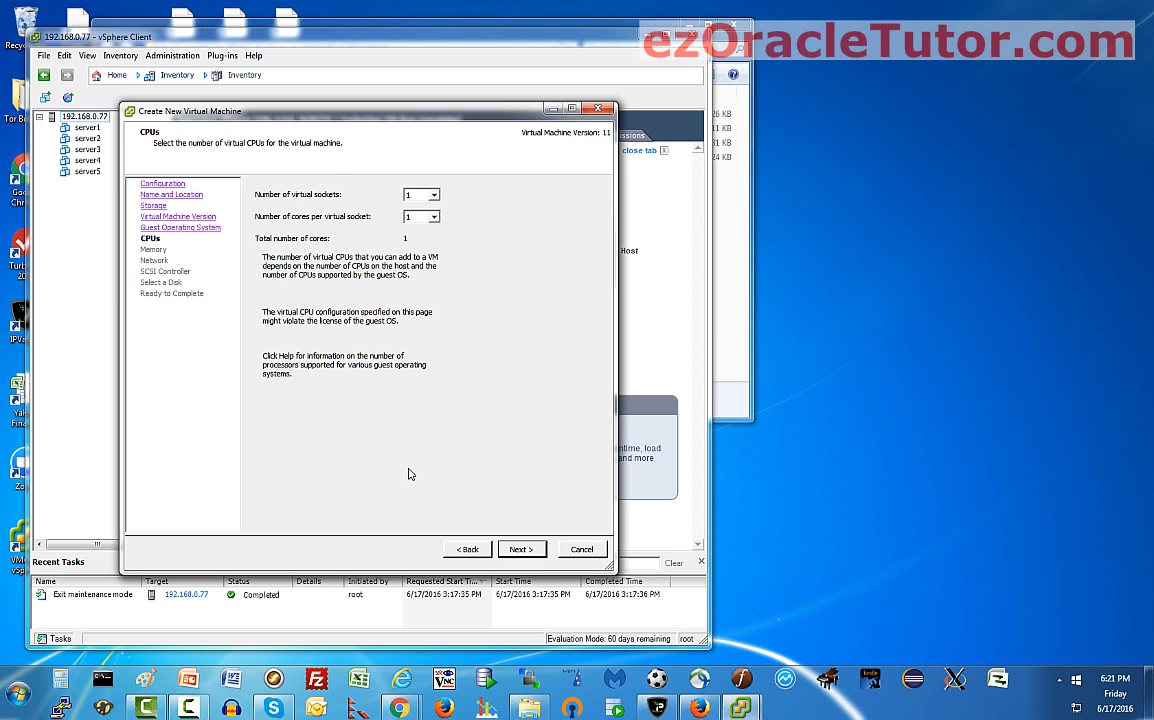
# - Accept one single-core virtual socket, 4 GB of memory, one VMXNET 3 NIC on VM Network, and the LSI Logic Parallel SCSI controller
pyautogui.click(530, 553)
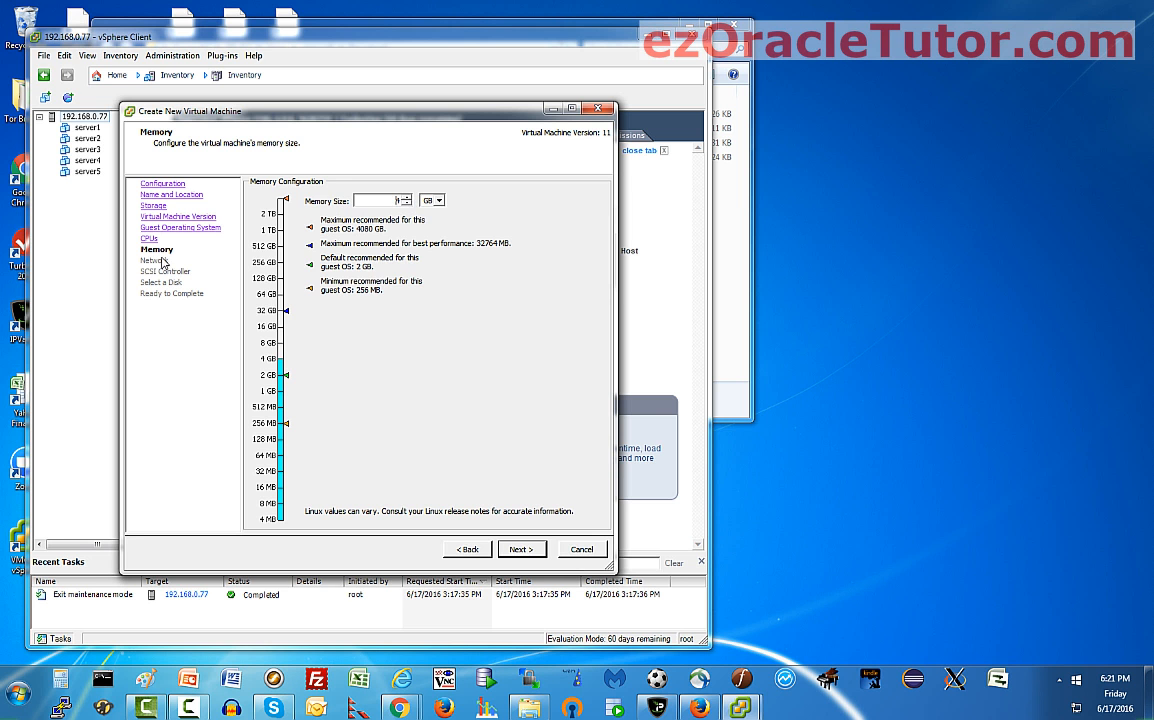
pyautogui.click(517, 547)
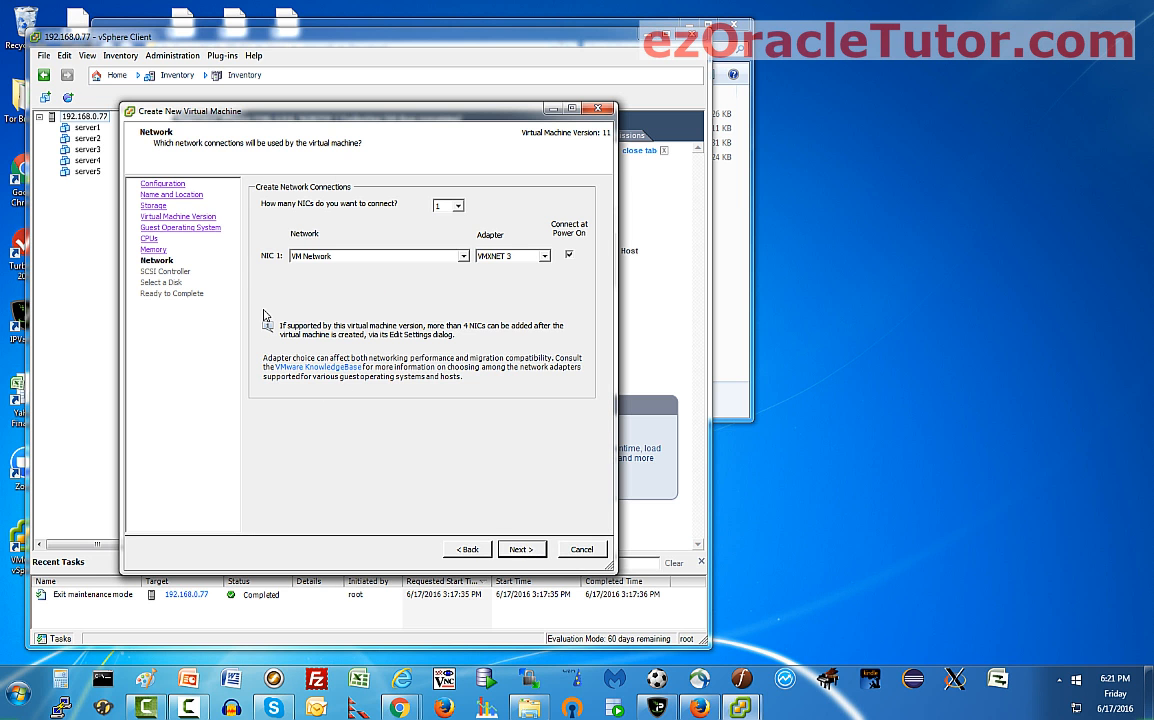
pyautogui.click(522, 550)
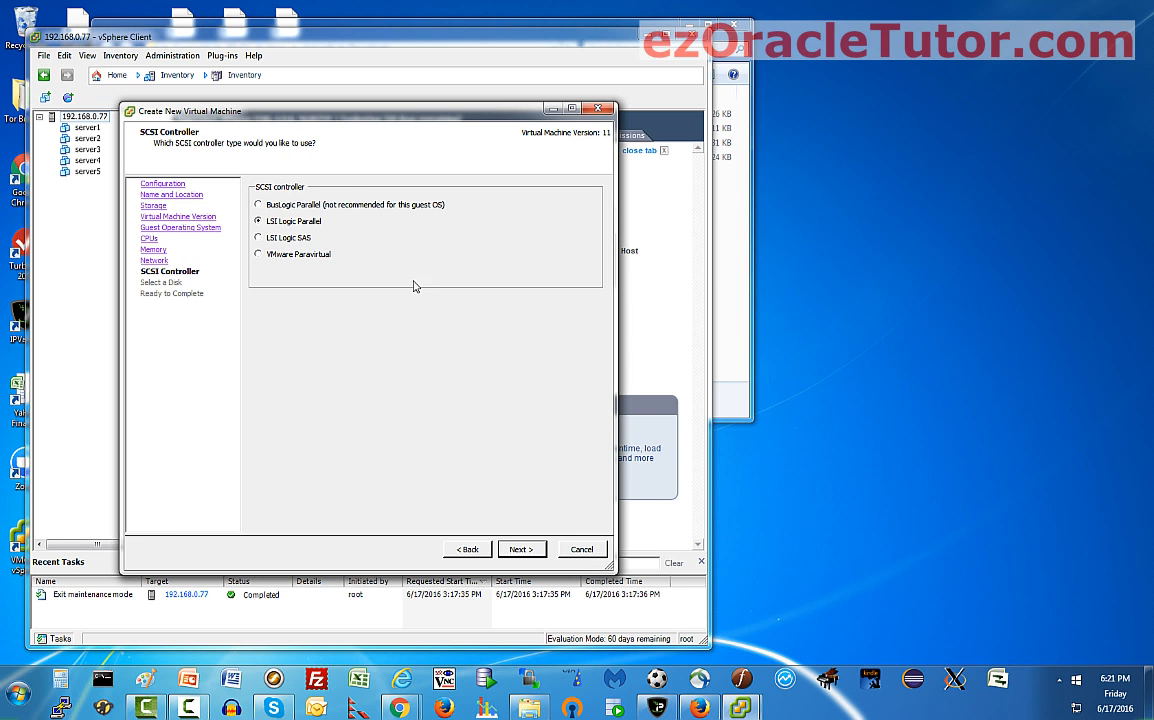
pyautogui.click(520, 549)
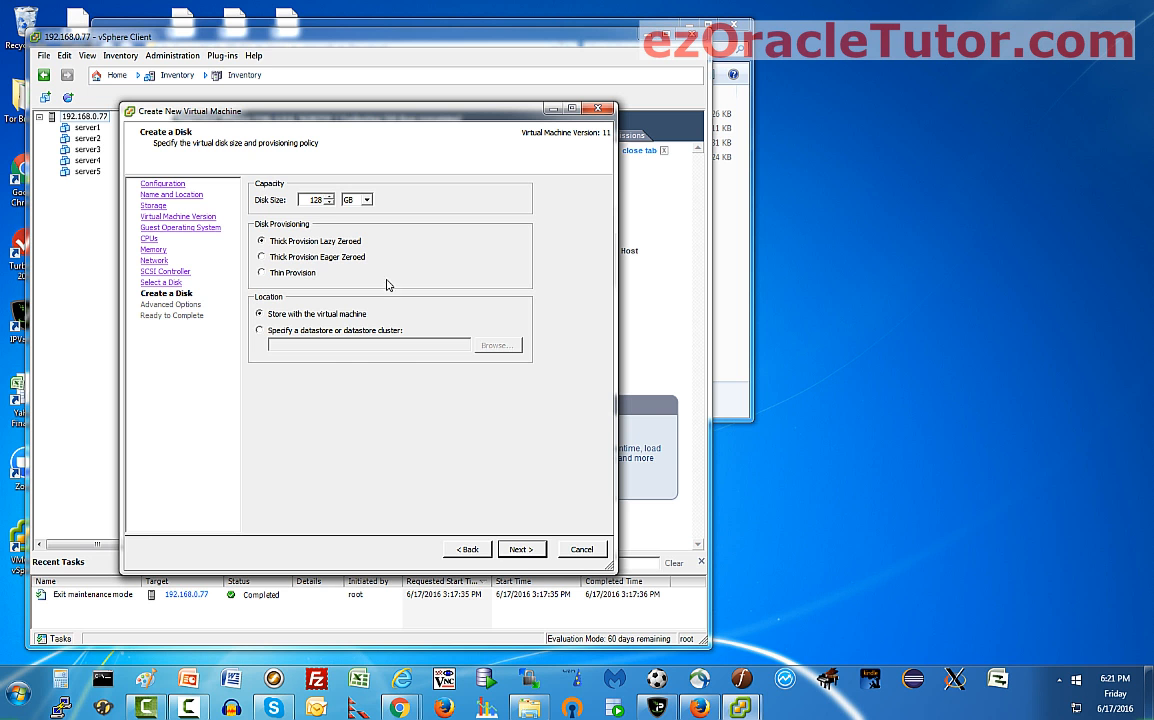
# - Accept a 128 GB Thick Provision Lazy Zeroed disk on SCSI (0:0), stored with the virtual machine, and finish creating server6
pyautogui.click(522, 550)
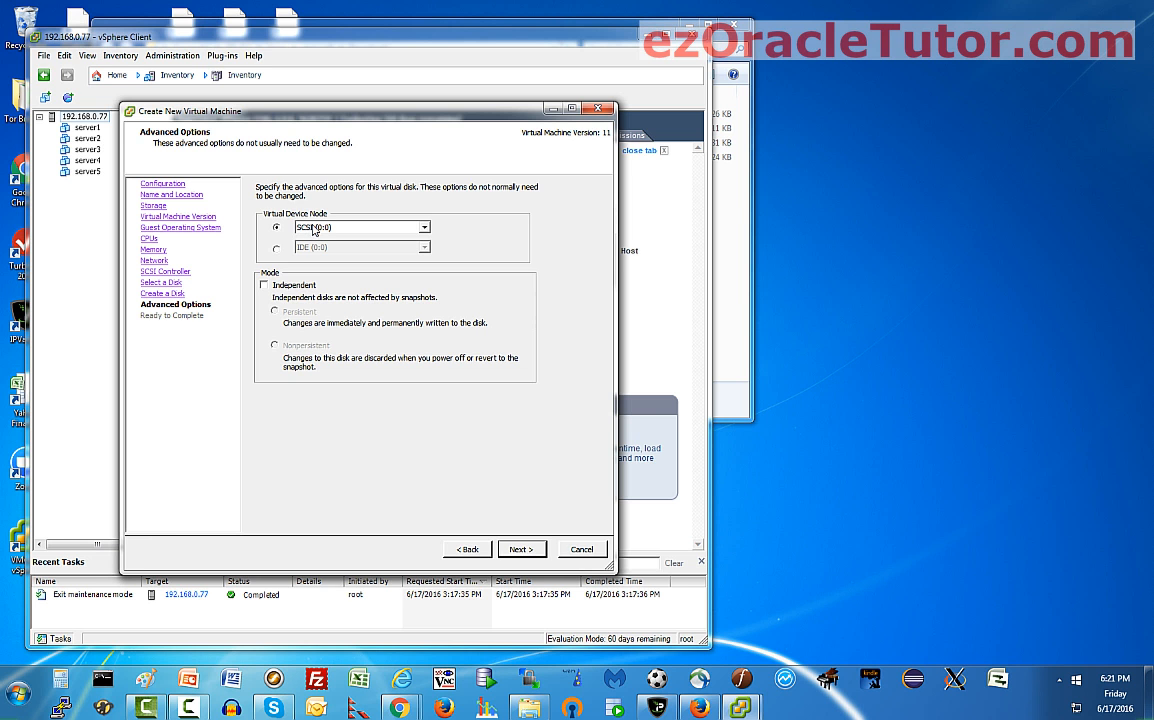
pyautogui.click(535, 550)
pyautogui.click(521, 549)
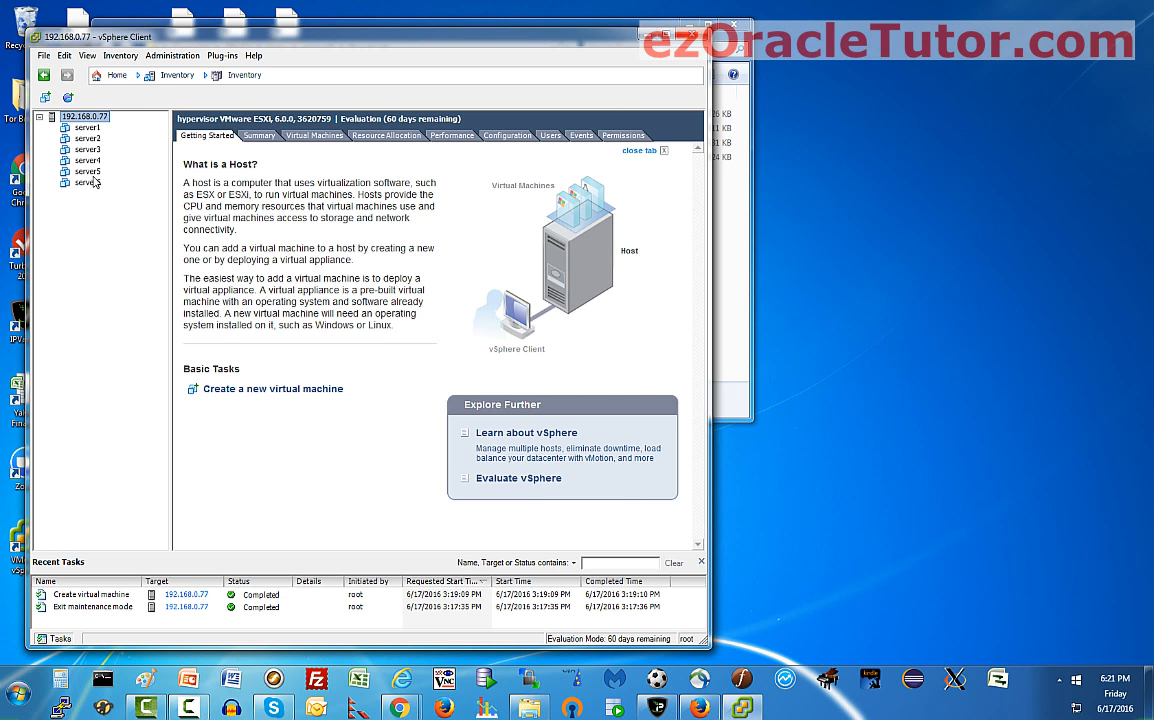
# - Remove CD/DVD drive 1 from the hardware of virtual machine server6 and save the settings
pyautogui.click(88, 184)
pyautogui.rightClick(88, 187)
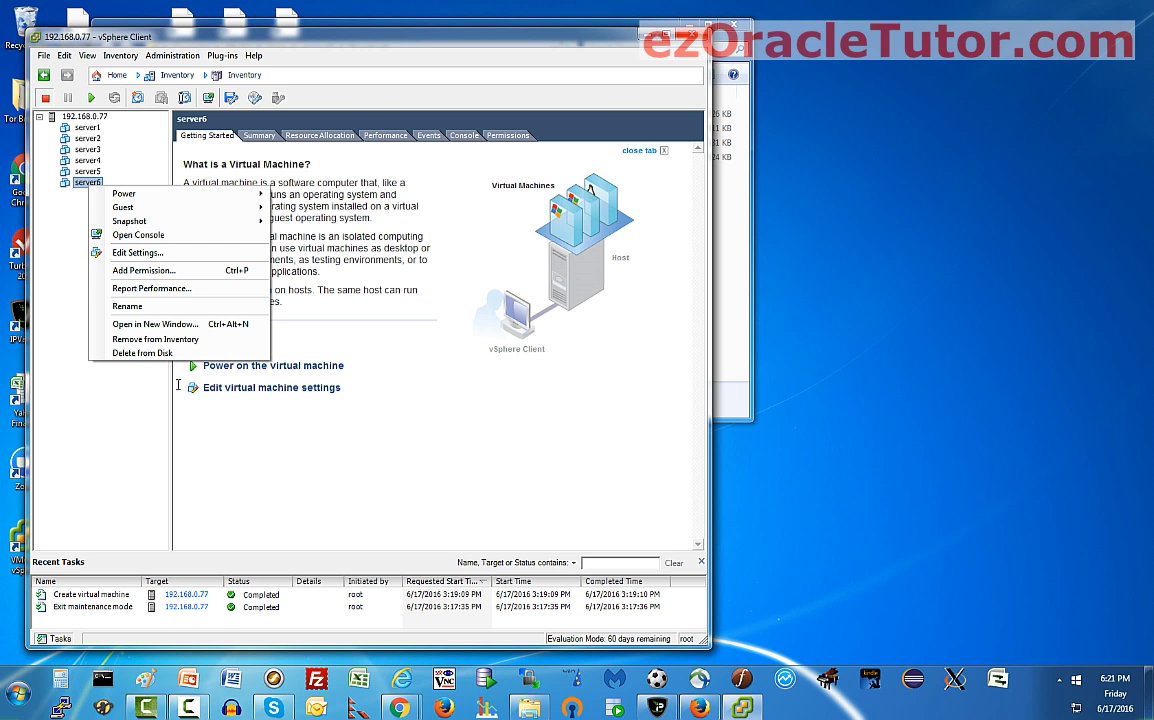
pyautogui.click(250, 389)
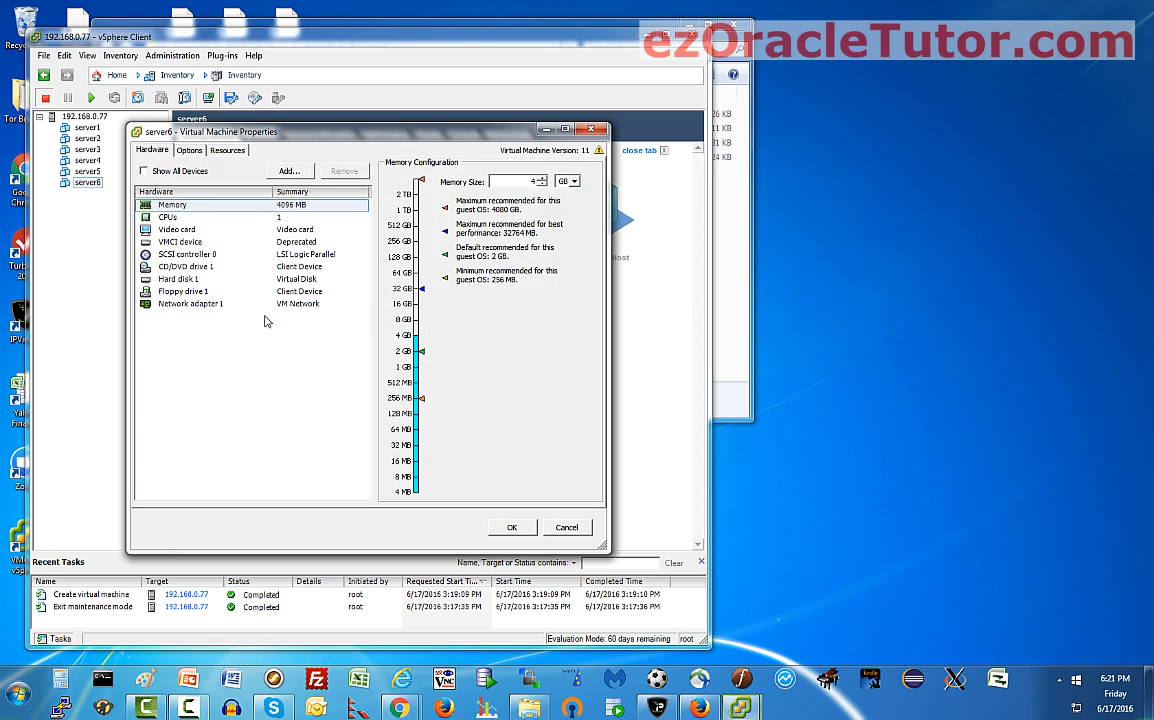
pyautogui.click(178, 268)
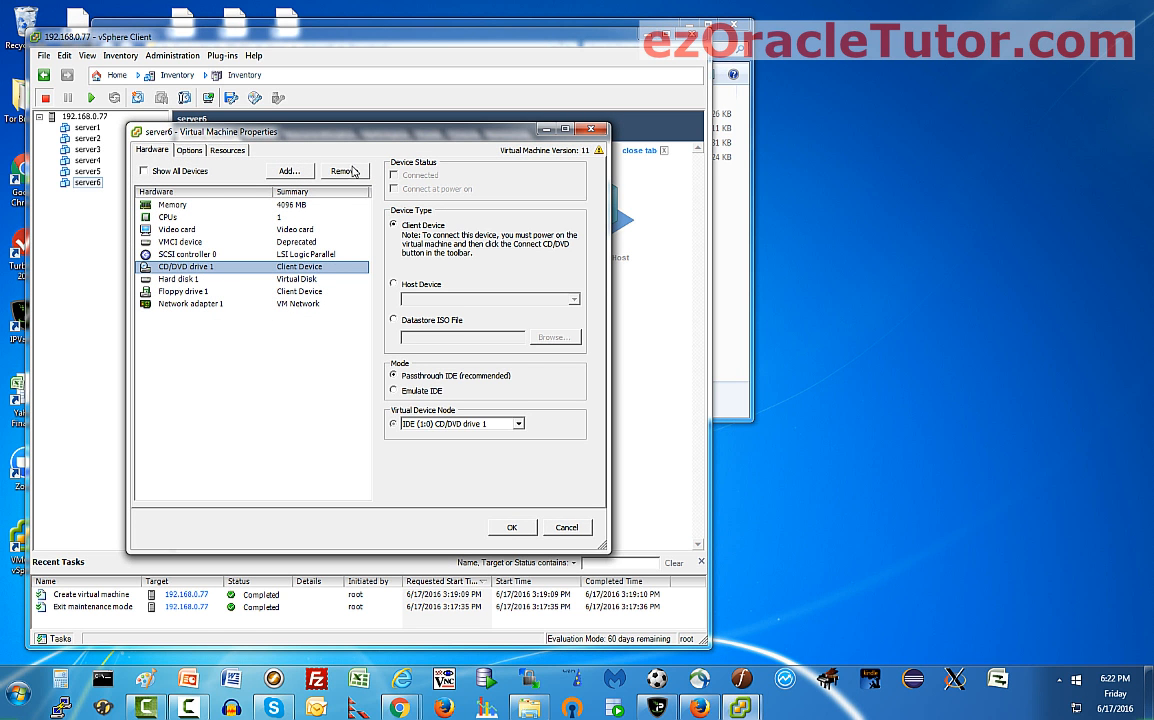
pyautogui.click(345, 172)
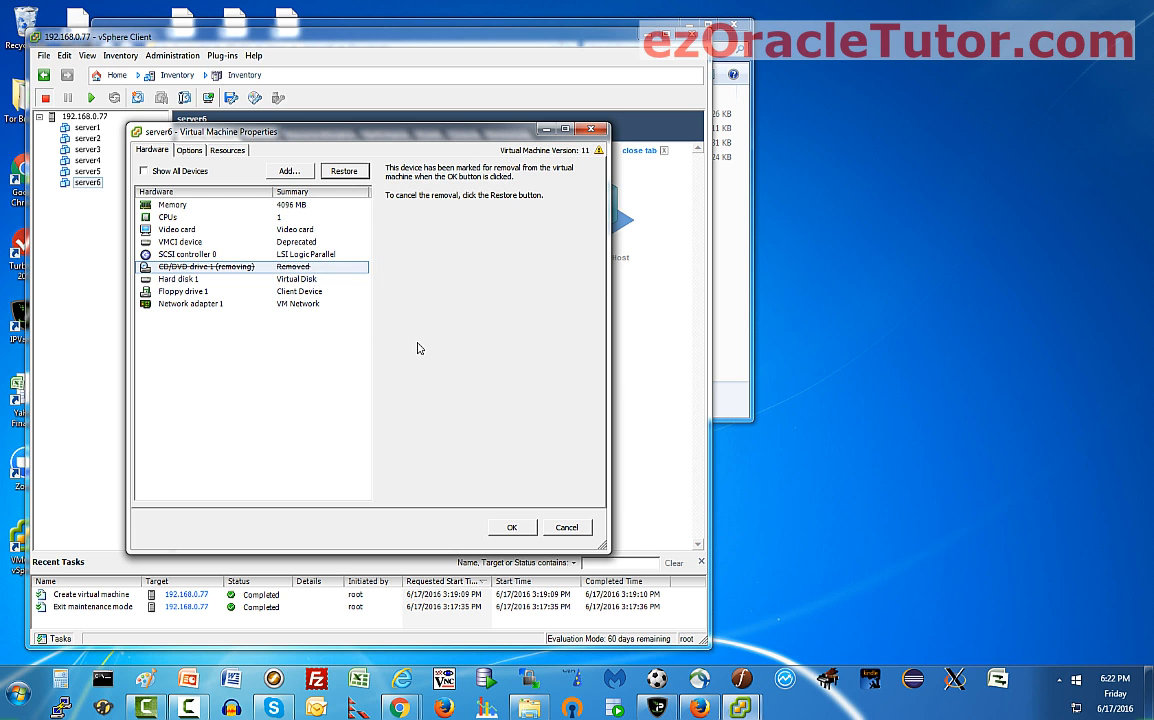
pyautogui.click(512, 528)
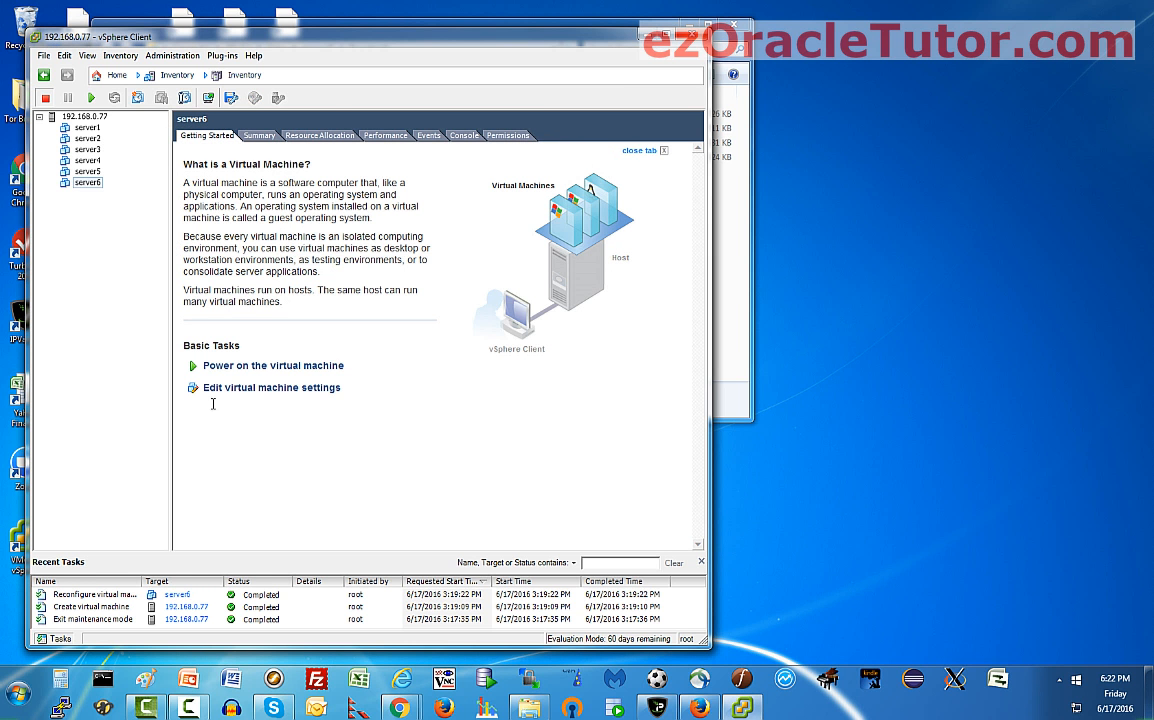
# - Start adding a new CD/DVD drive to server6, using an ISO image as its media
pyautogui.click(246, 389)
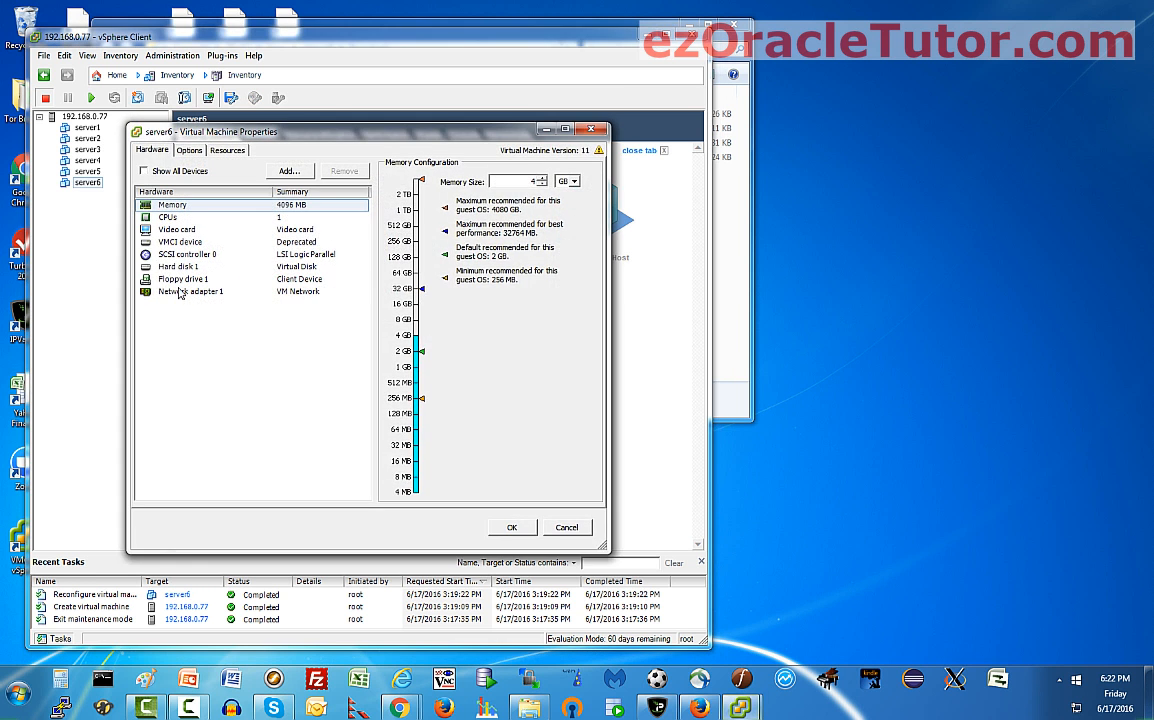
pyautogui.click(287, 171)
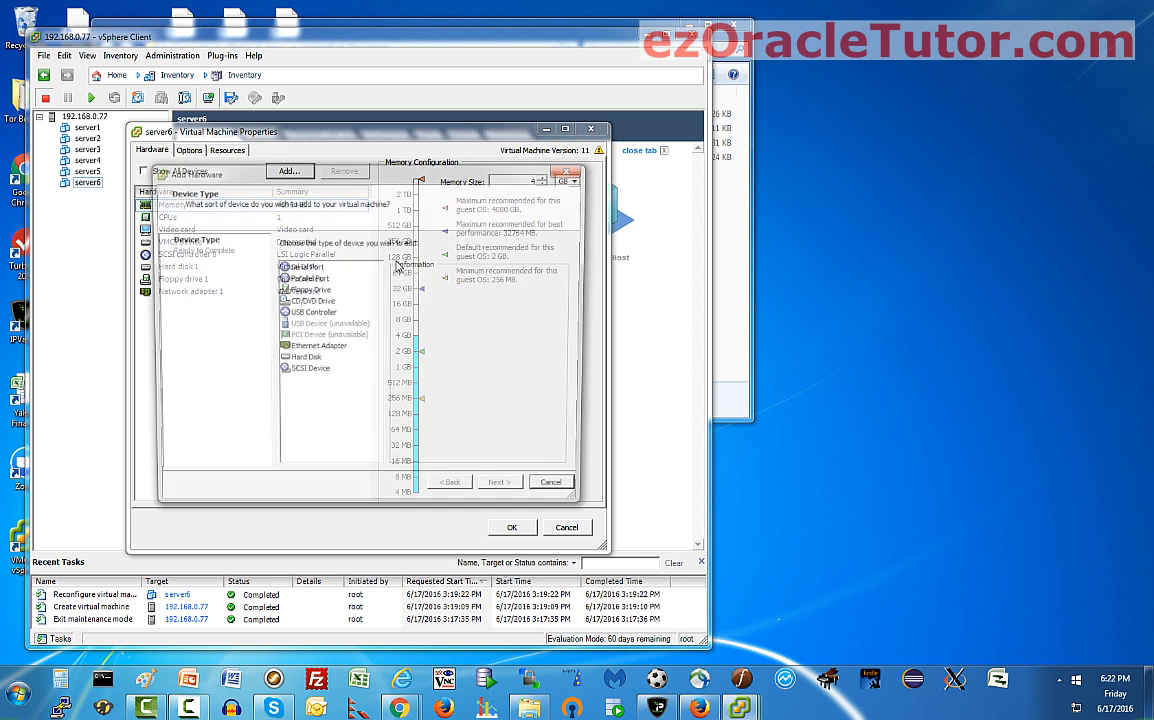
pyautogui.click(305, 300)
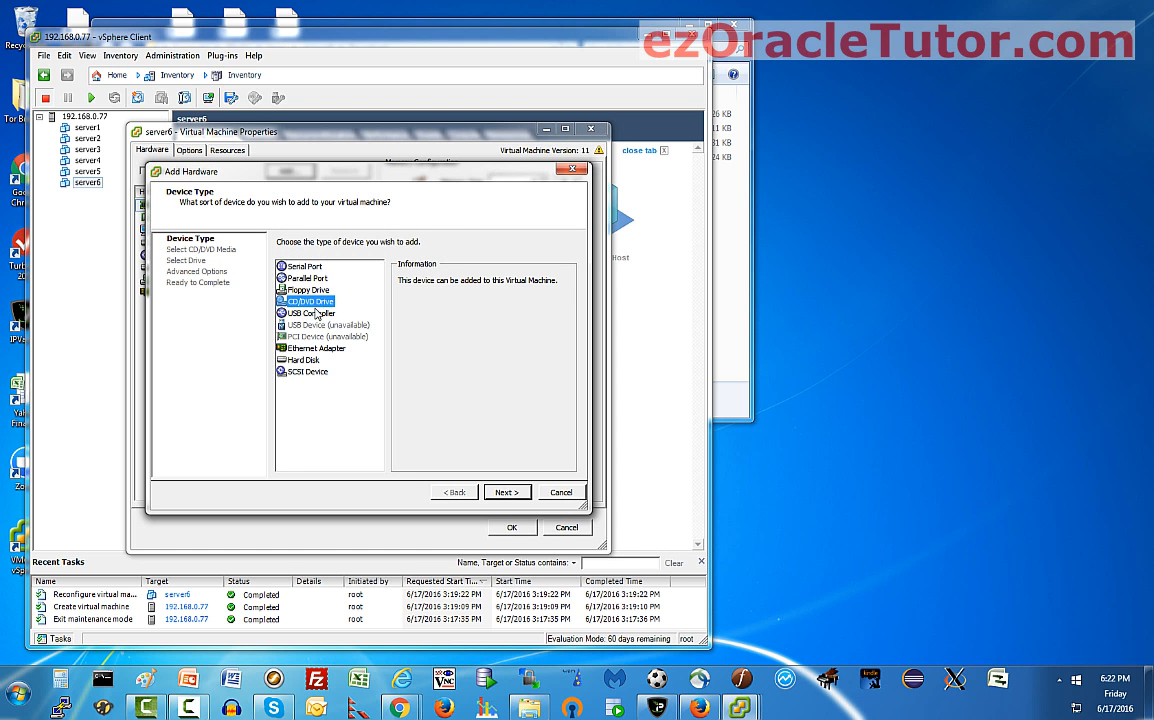
pyautogui.click(506, 492)
pyautogui.click(316, 330)
pyautogui.click(506, 491)
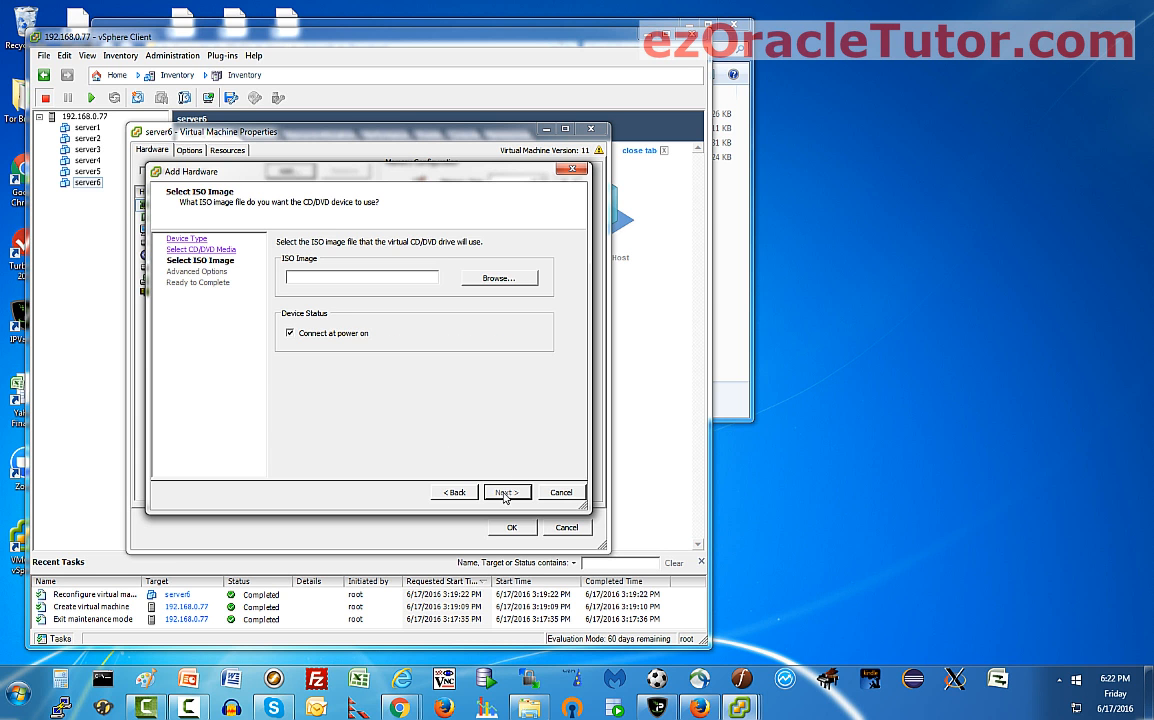
# - Choose the Oracle Linux Release 5 Update ISO file on datastore1 as the new drive's image
pyautogui.click(492, 278)
pyautogui.click(276, 292)
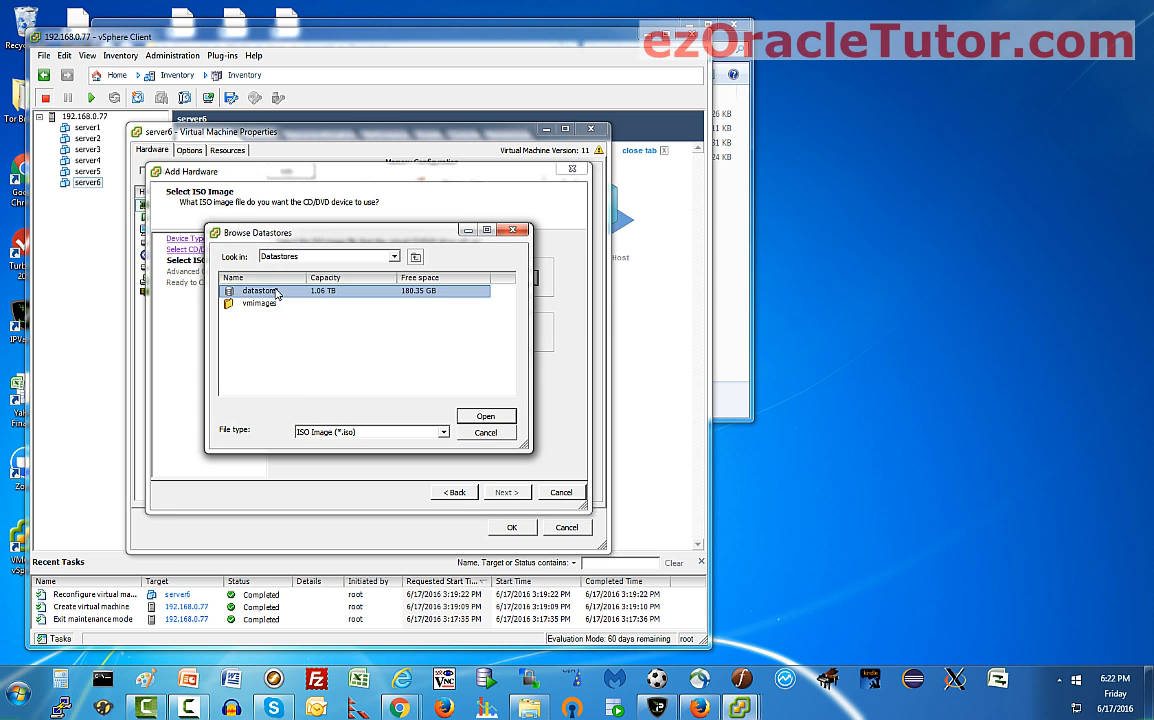
pyautogui.doubleClick(276, 292)
pyautogui.click(258, 376)
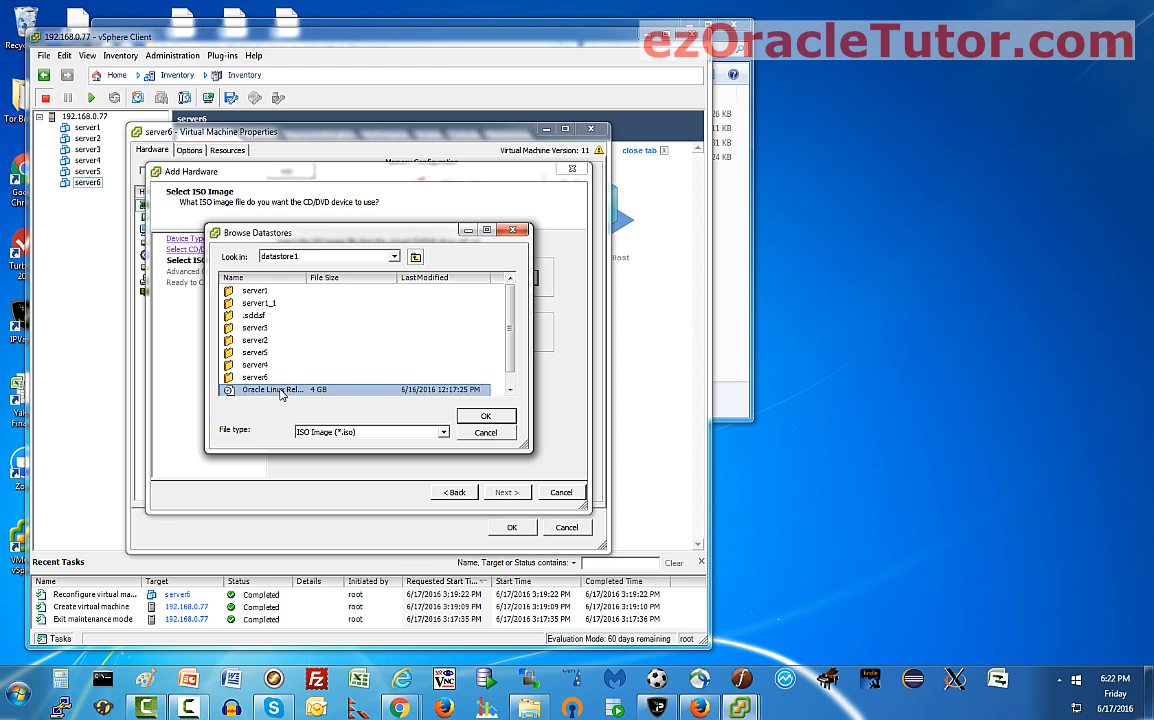
pyautogui.click(484, 416)
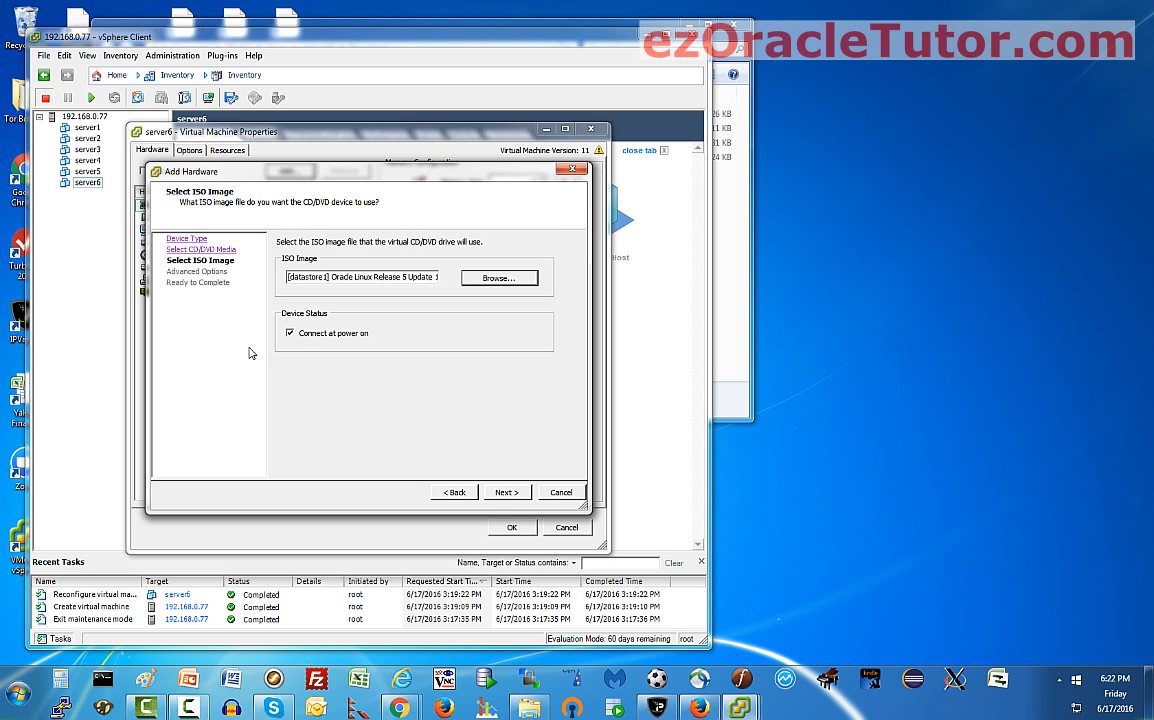
# - Accept connecting at power on and virtual device node IDE (0:0), finish adding the drive, and save server6's settings
pyautogui.click(505, 492)
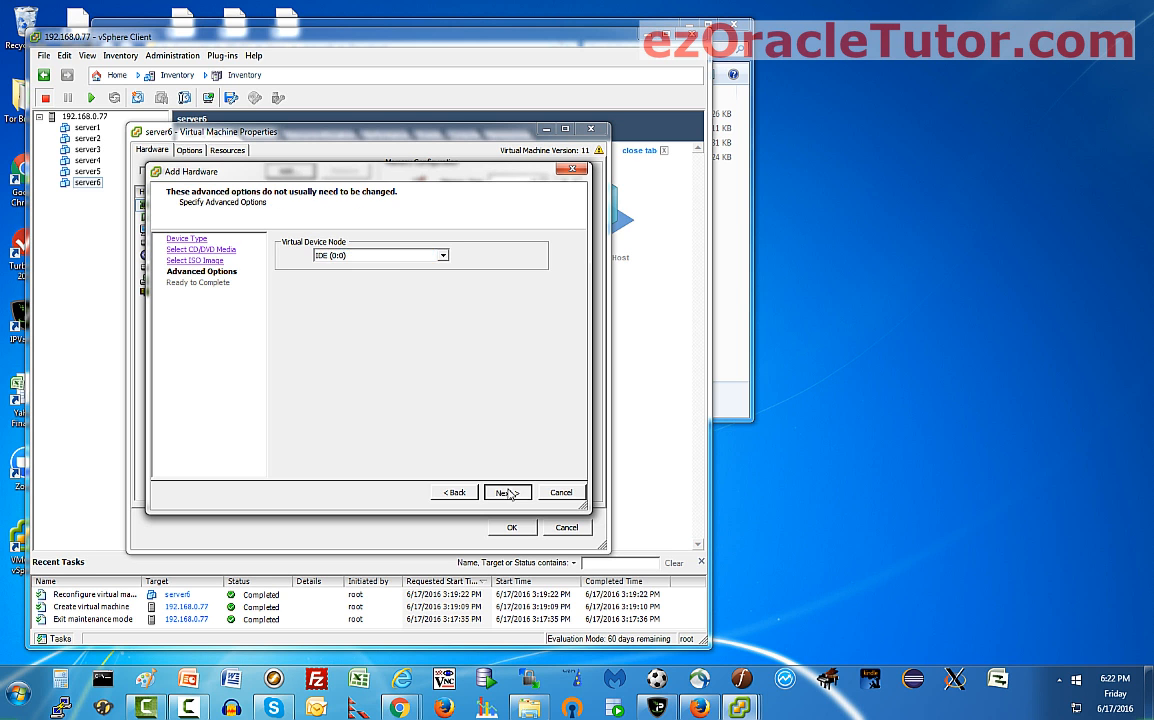
pyautogui.click(509, 493)
pyautogui.click(507, 495)
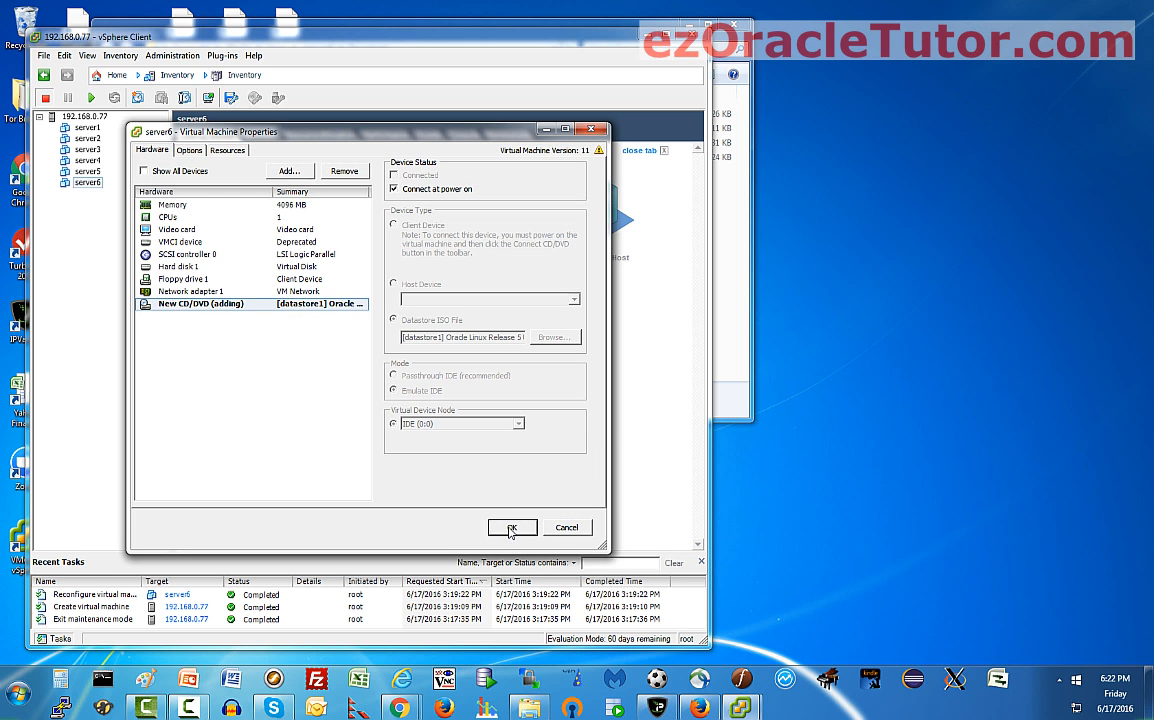
pyautogui.click(510, 528)
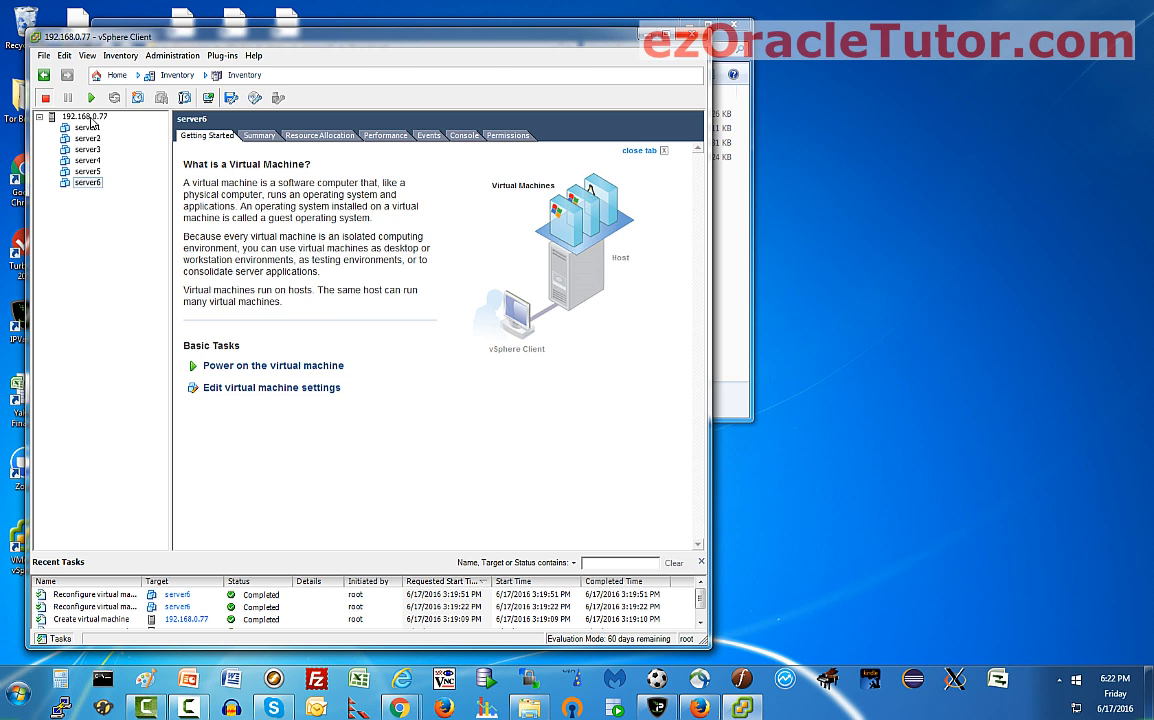
# - Browse the files of datastore1 from the ESXi host's storage configuration and select the Oracle Linux ISO image
pyautogui.click(84, 116)
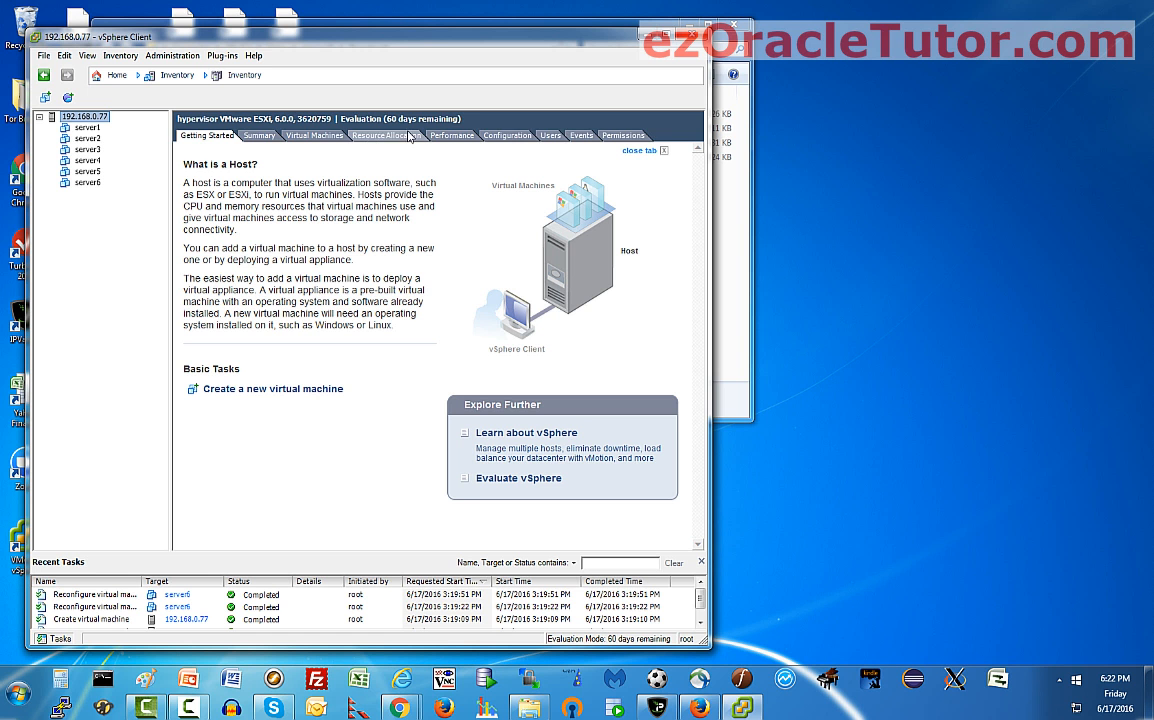
pyautogui.click(495, 136)
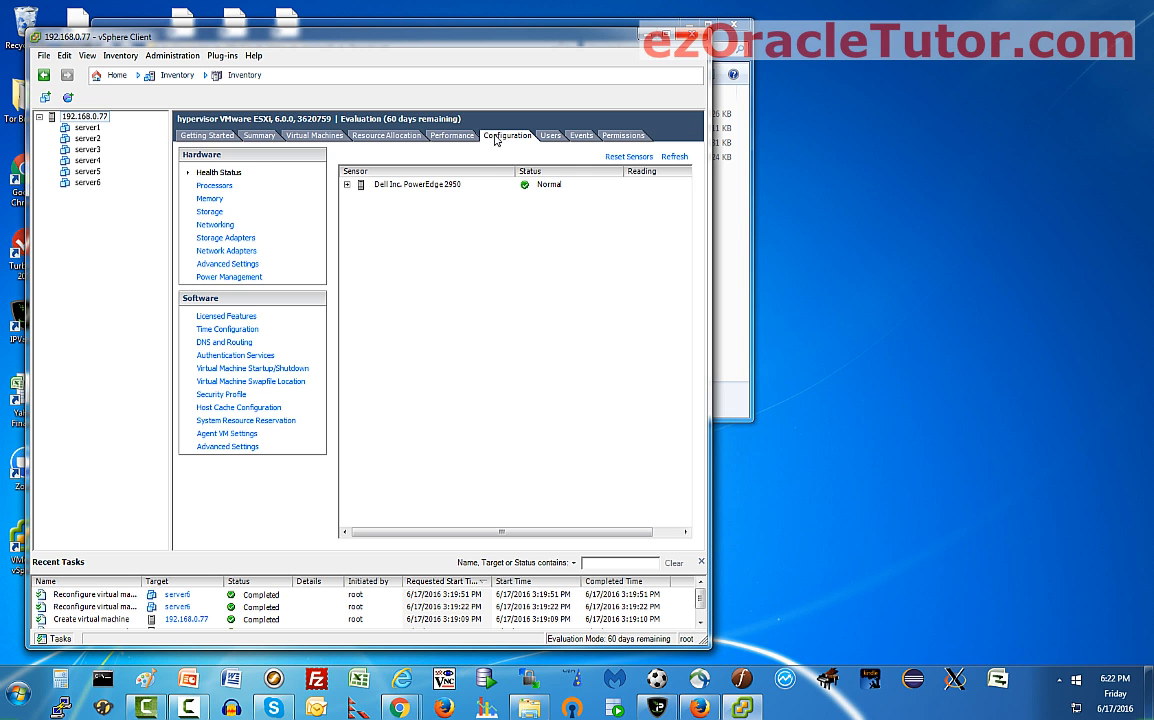
pyautogui.click(221, 214)
pyautogui.click(381, 203)
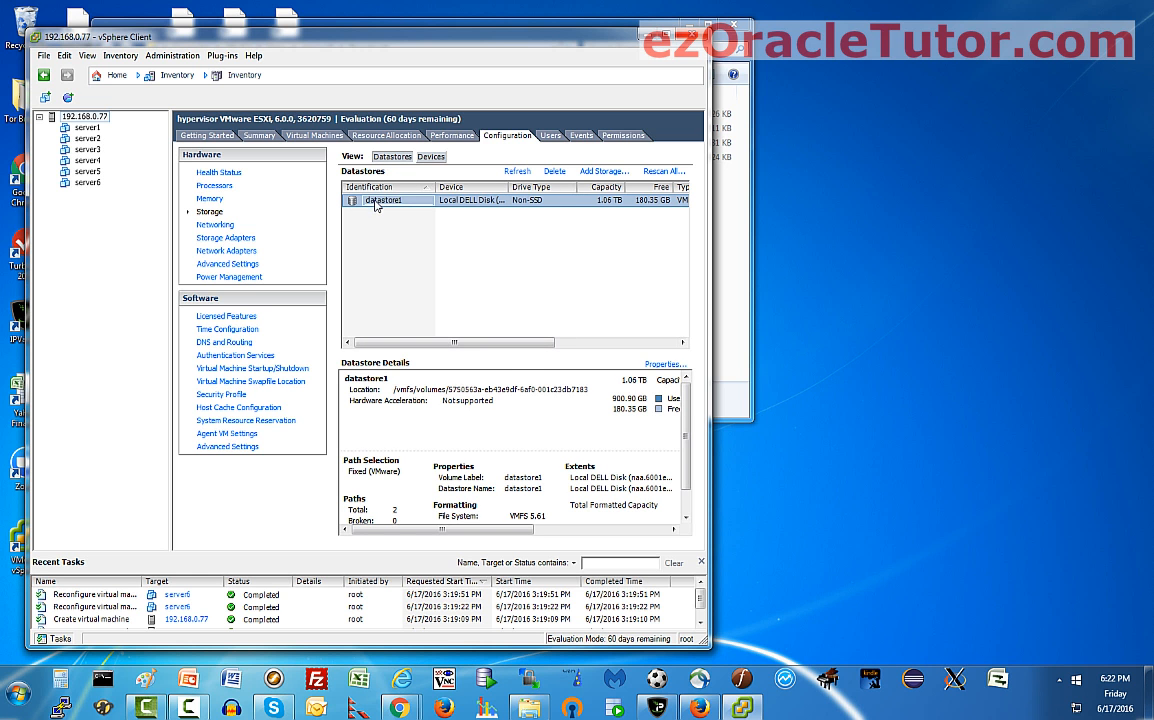
pyautogui.rightClick(376, 205)
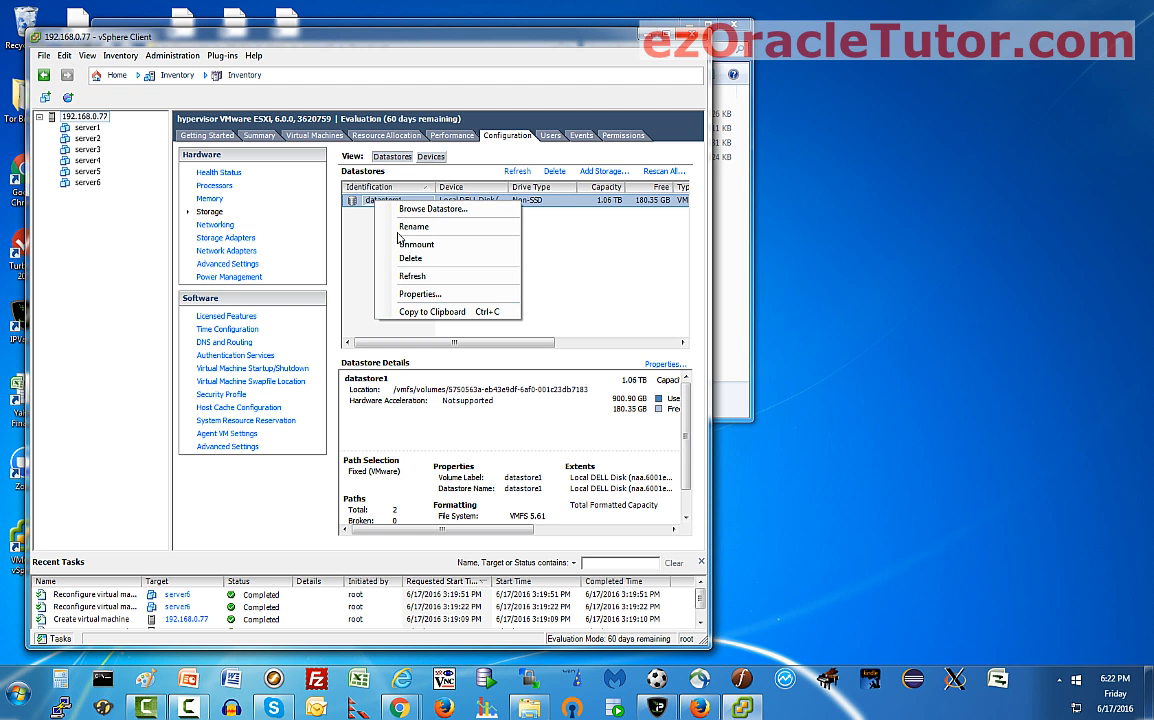
pyautogui.click(385, 208)
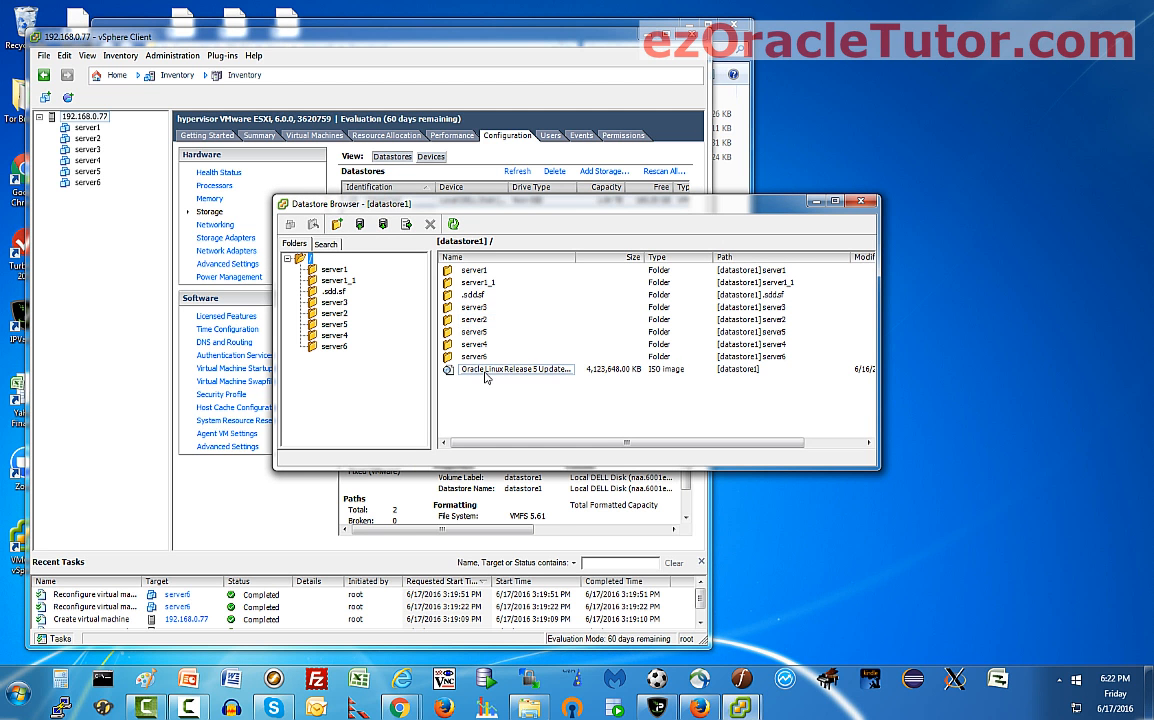
pyautogui.click(487, 371)
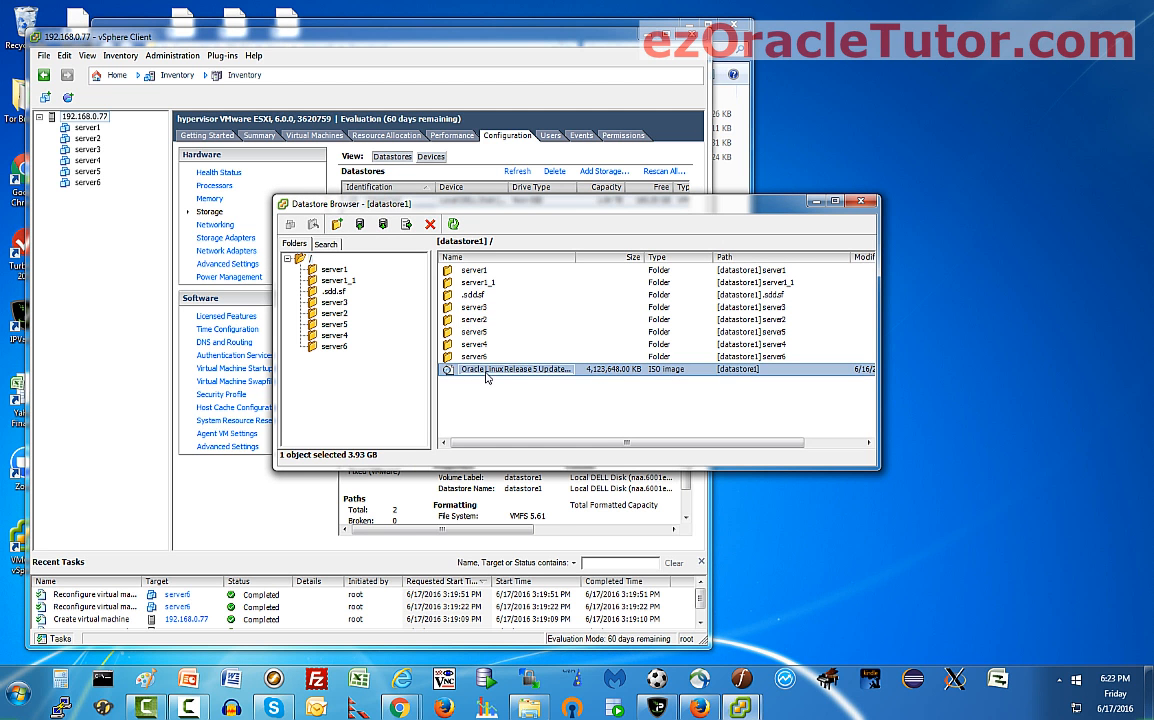
# - View the local Oracle Linux ISO files available for upload to datastore1, and close the datastore browser without uploading
pyautogui.click(360, 225)
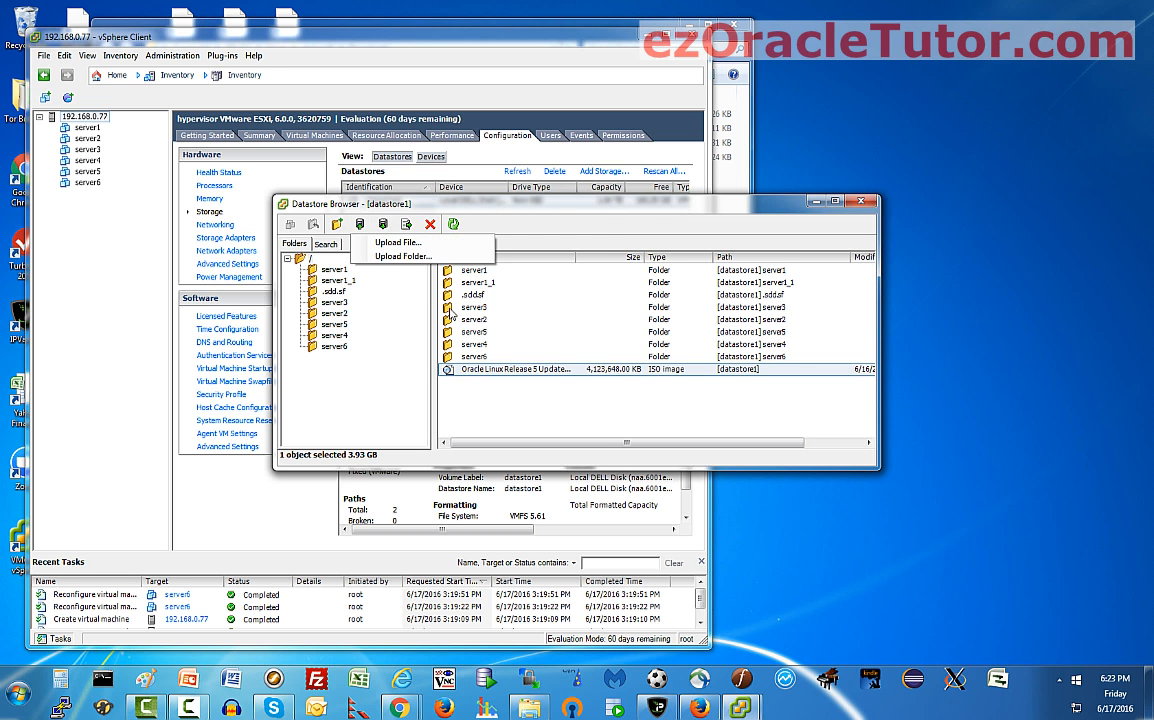
pyautogui.click(397, 242)
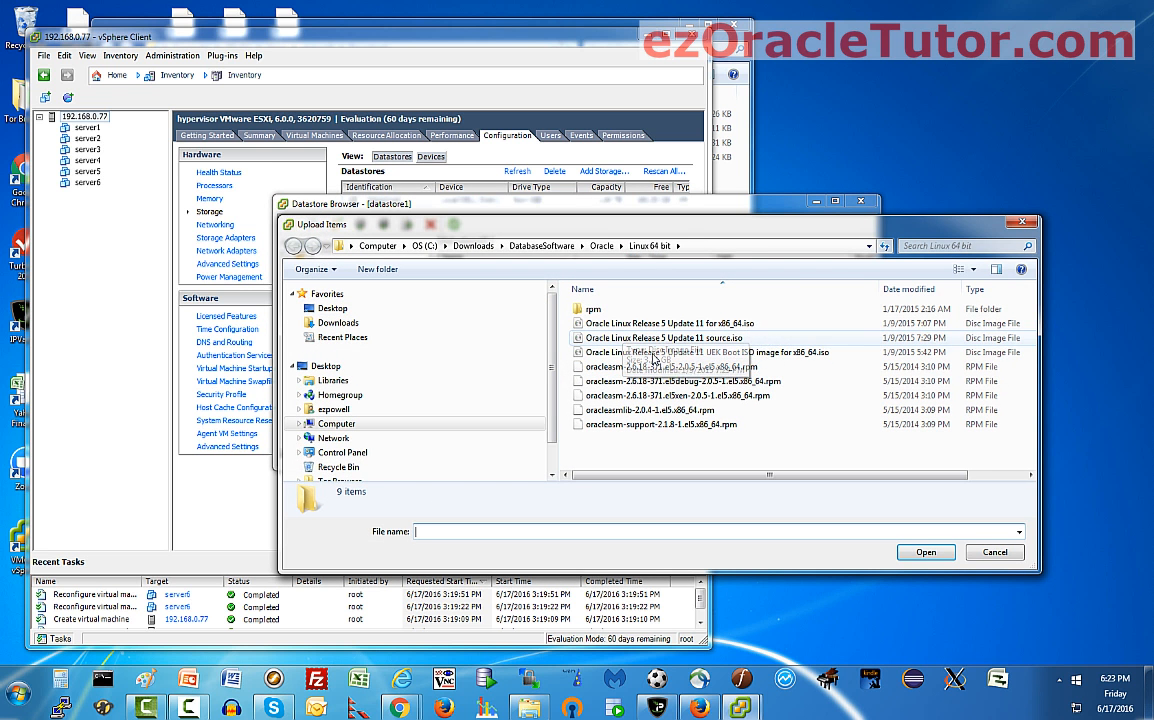
pyautogui.click(773, 354)
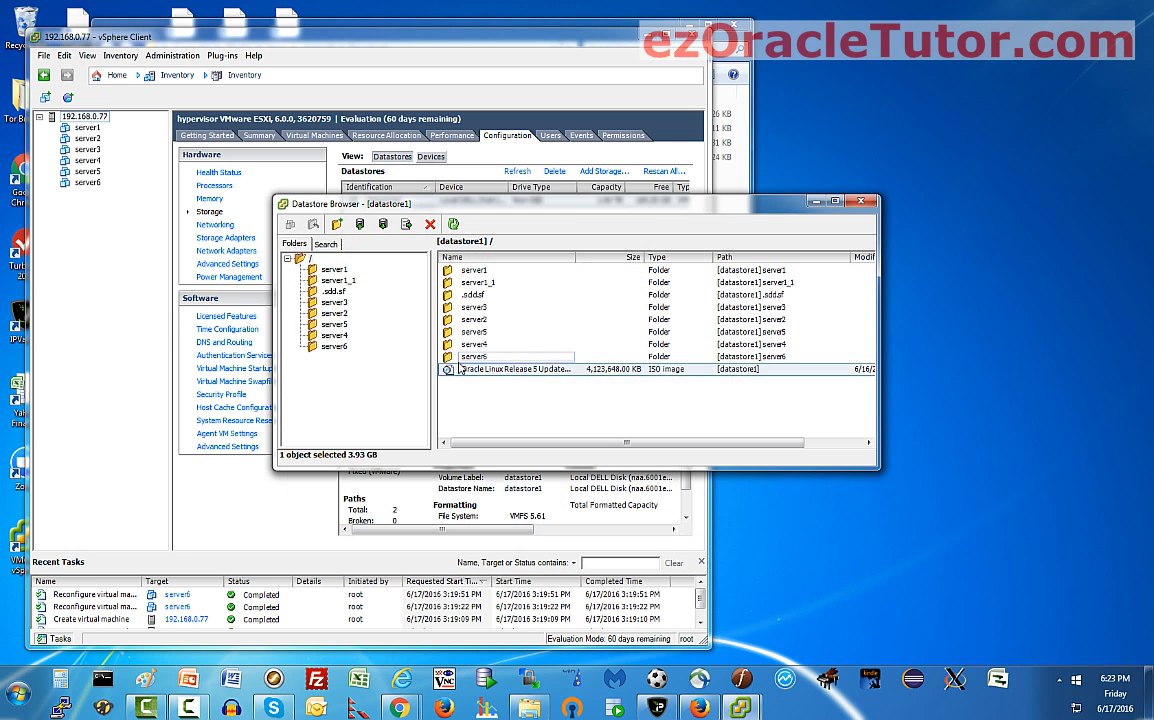
pyautogui.click(863, 202)
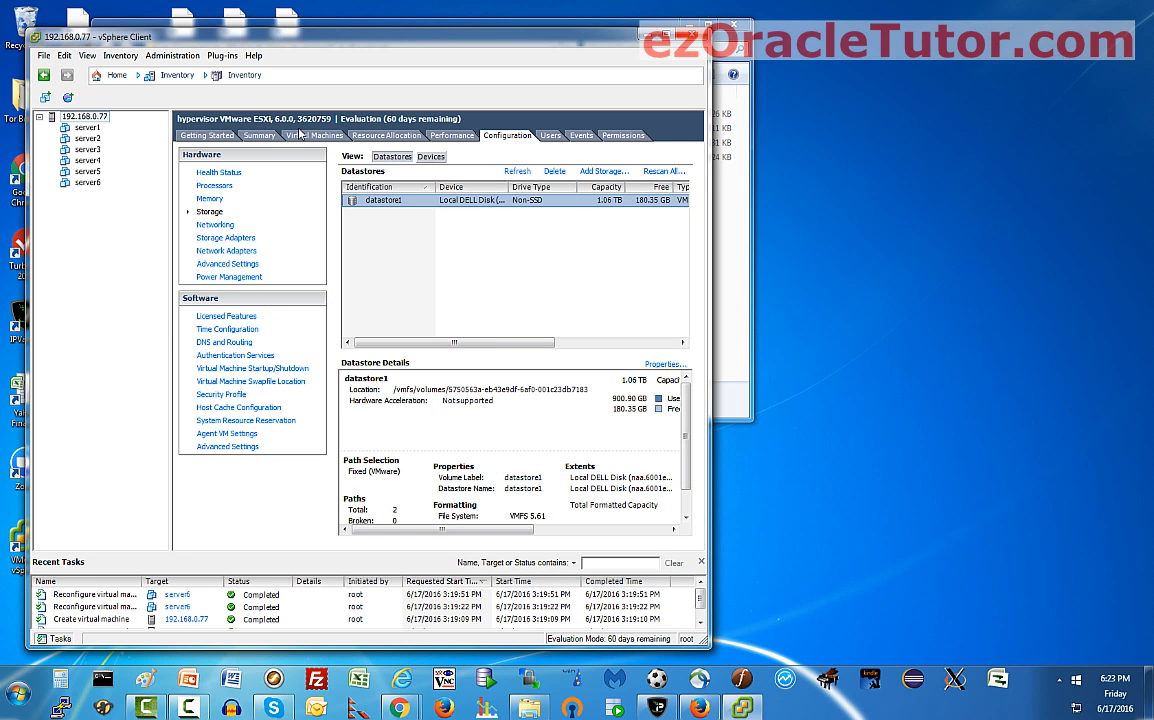
# - Power on virtual machine server6 and open its console
pyautogui.click(87, 183)
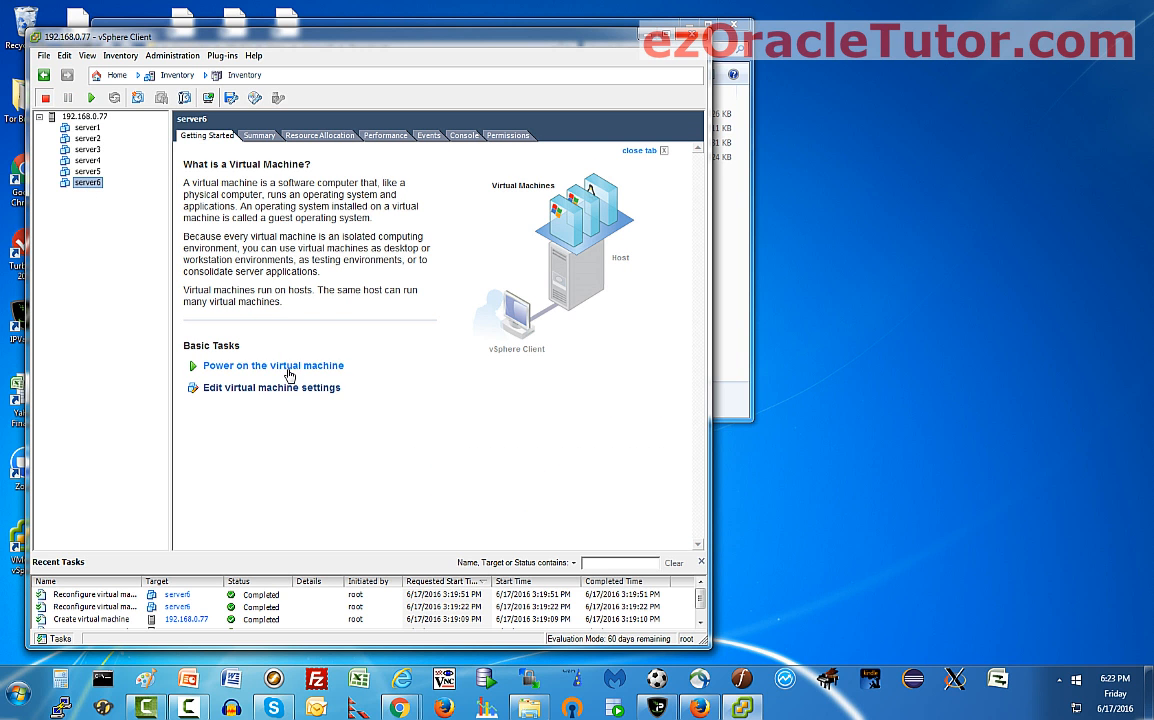
pyautogui.click(256, 366)
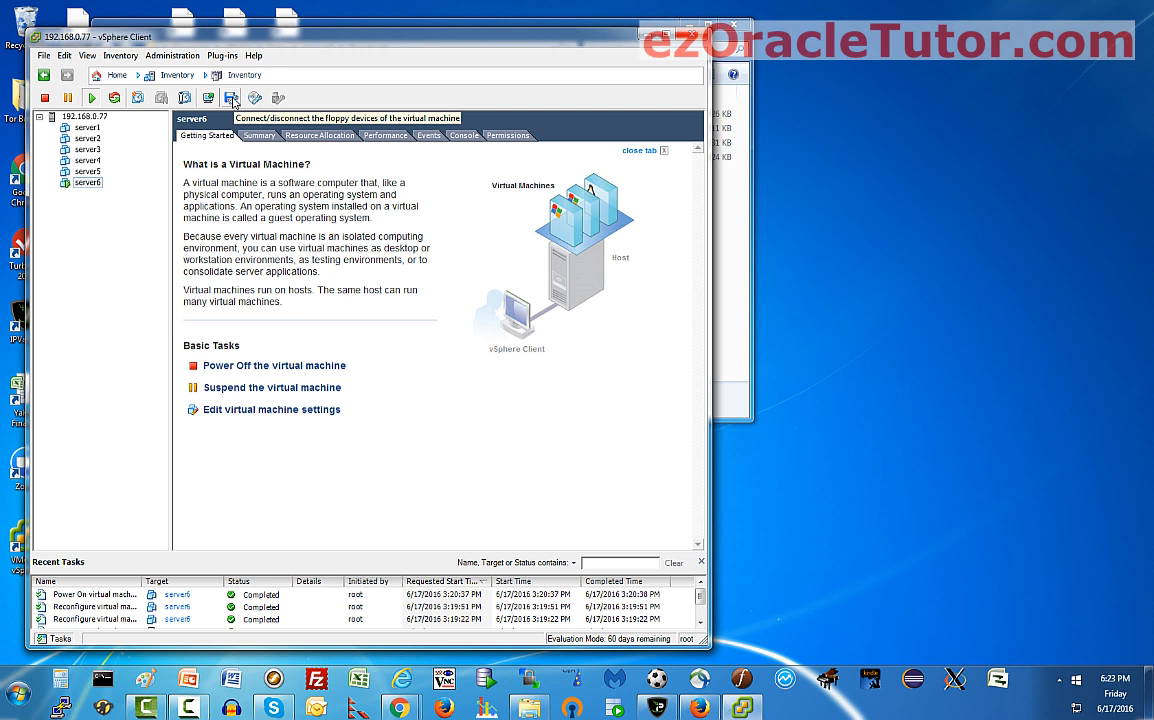
pyautogui.click(208, 97)
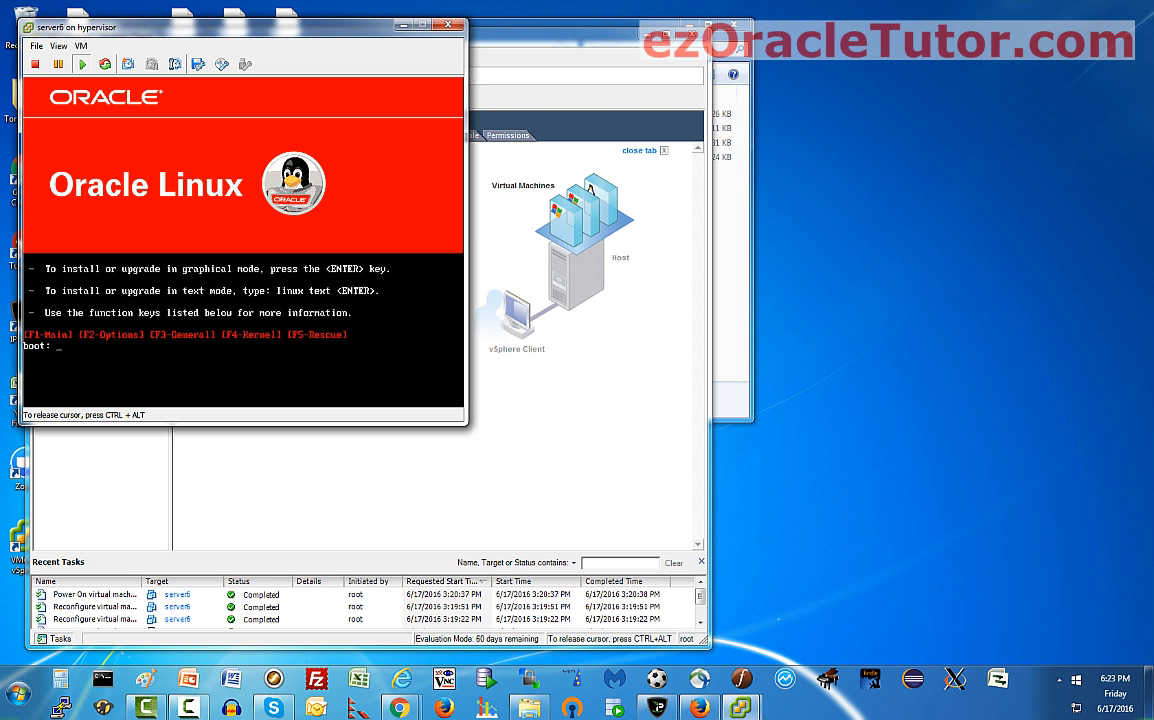
# - Start the Oracle Linux installation in graphical mode from server6's boot prompt, and leave the console
pyautogui.hotkey('ctrl', 'alt')
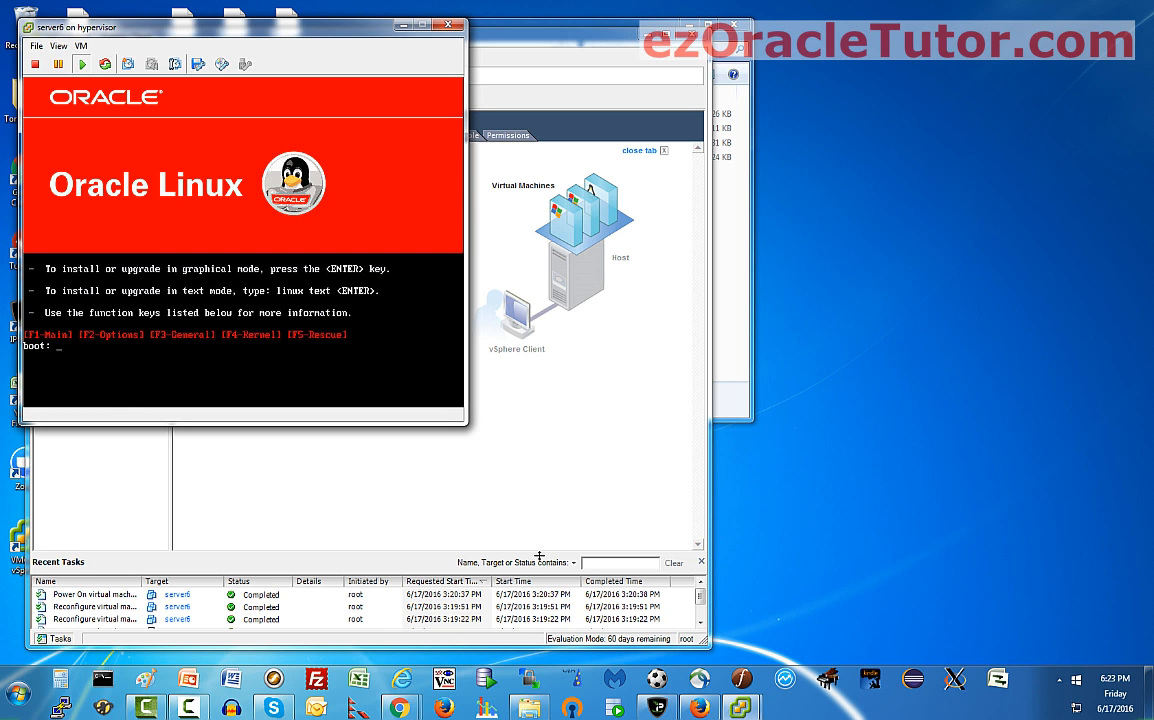
pyautogui.click(438, 322)
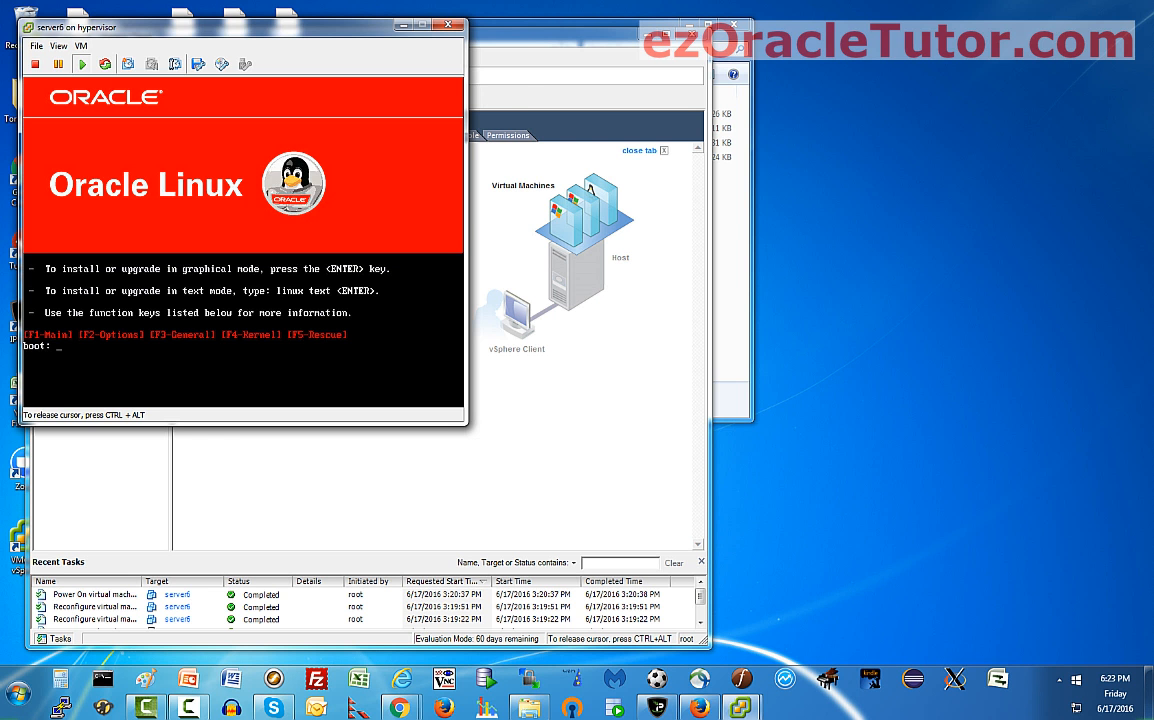
pyautogui.press('Return')
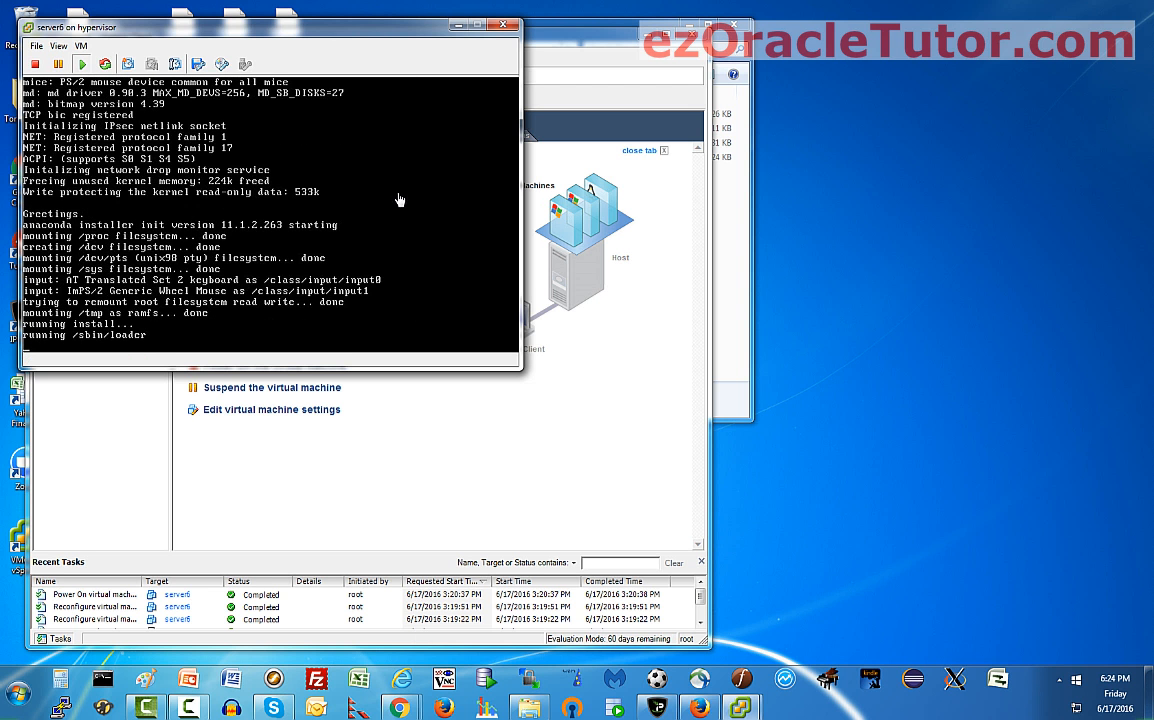
pyautogui.click(505, 25)
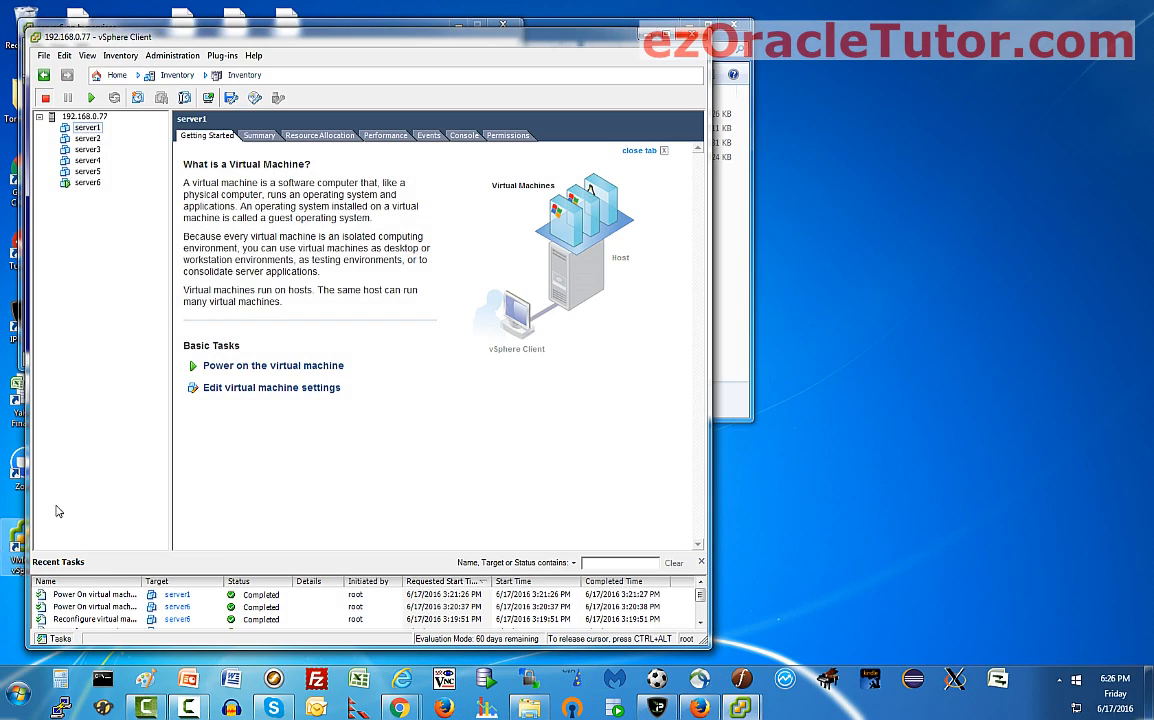
# - Power on virtual machine server1
pyautogui.rightClick(86, 130)
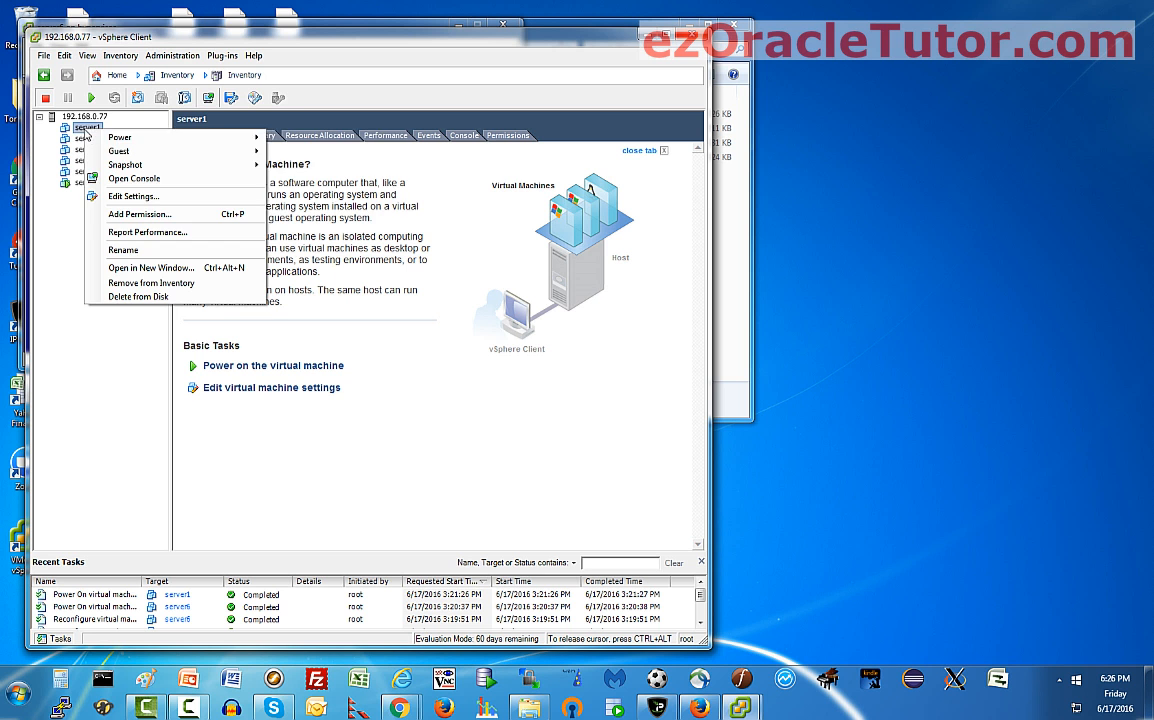
pyautogui.moveTo(235, 137)
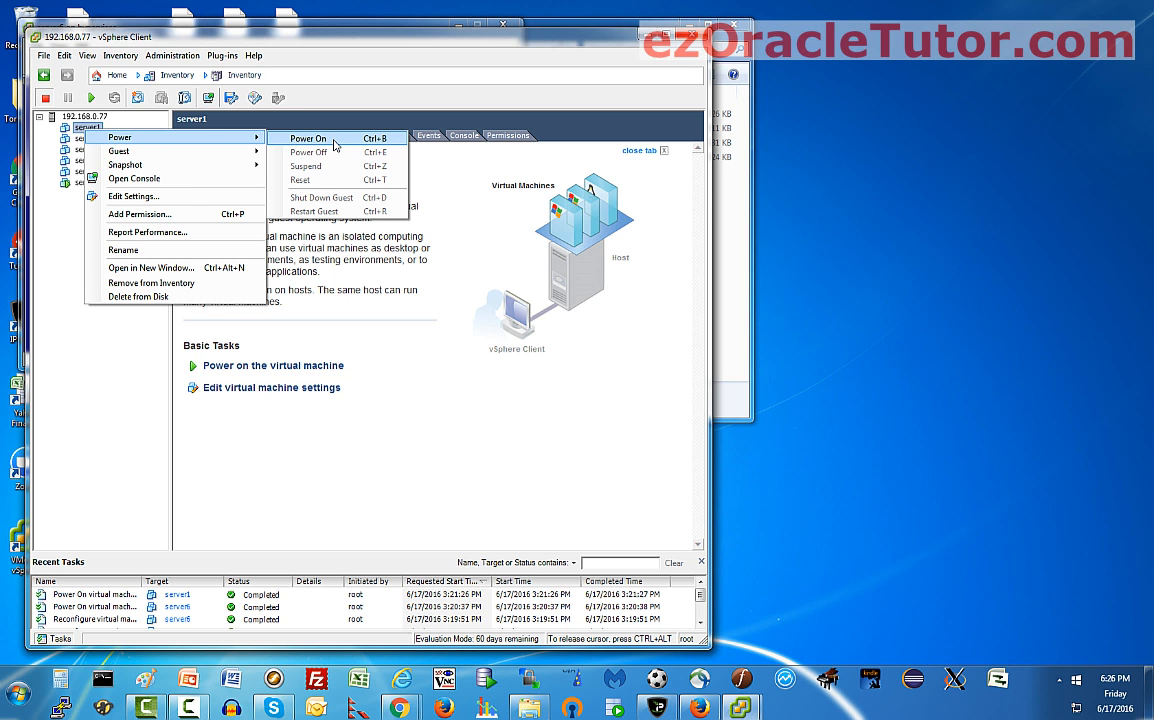
pyautogui.click(334, 146)
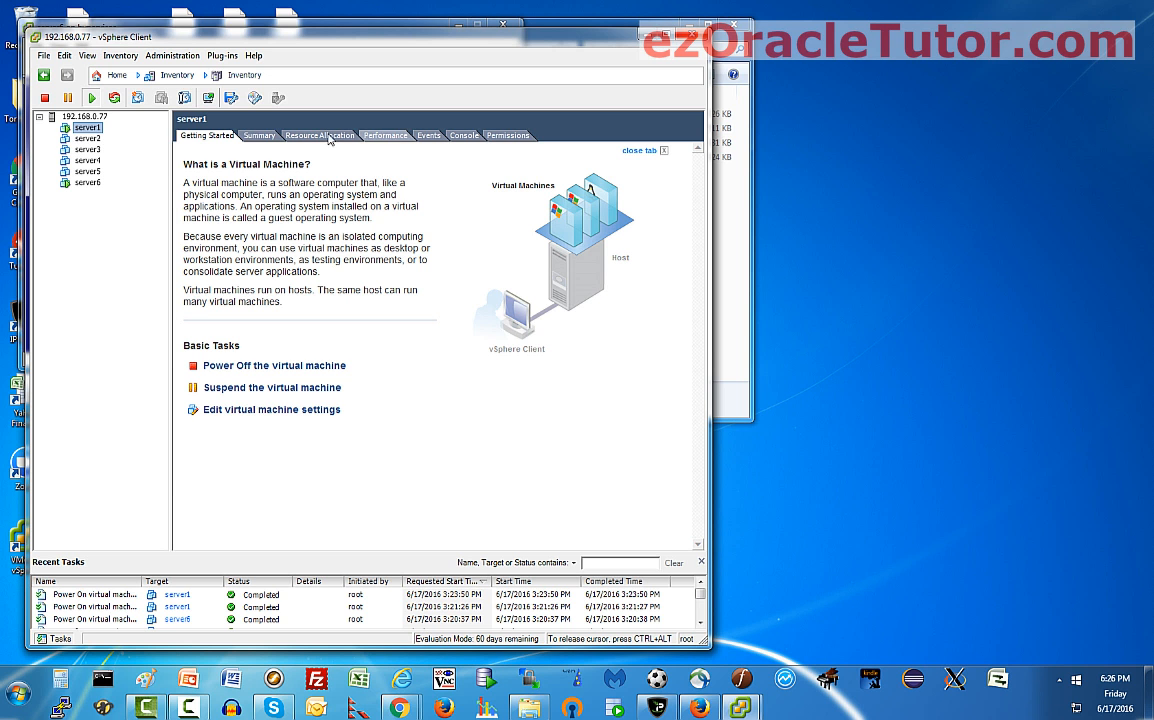
# - Open server1's console, move its window beside the inventory, and enlarge it to show the whole guest screen
pyautogui.click(206, 99)
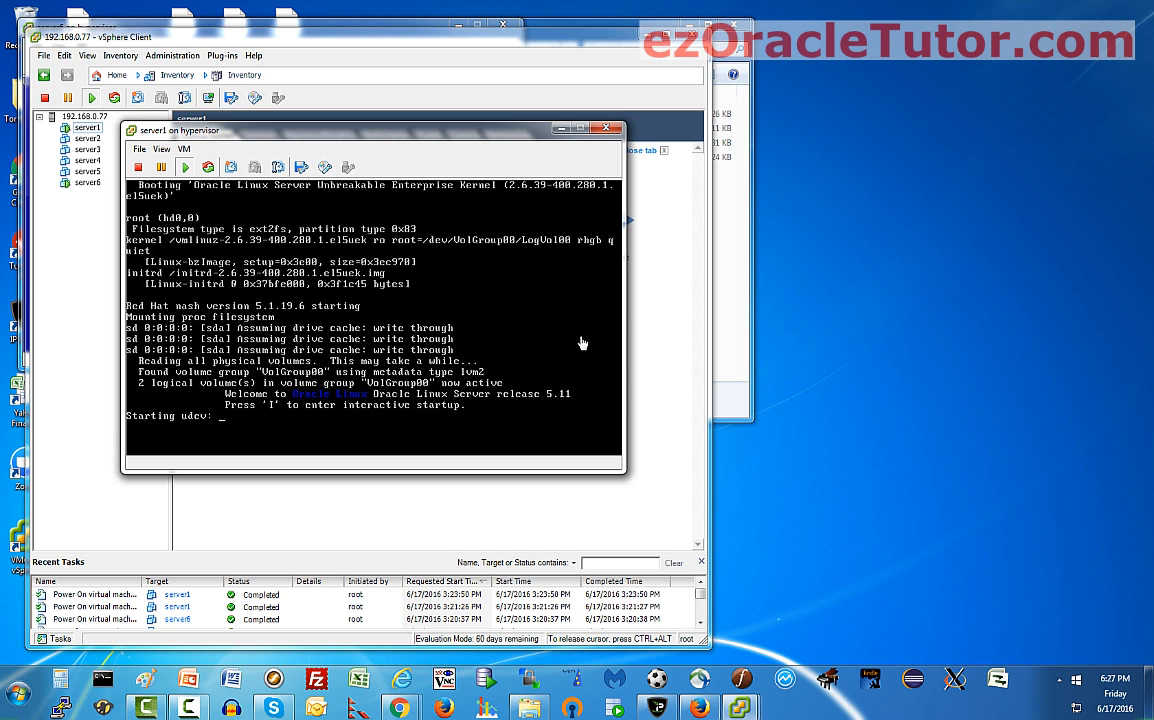
pyautogui.moveTo(485, 138); pyautogui.dragTo(688, 90)
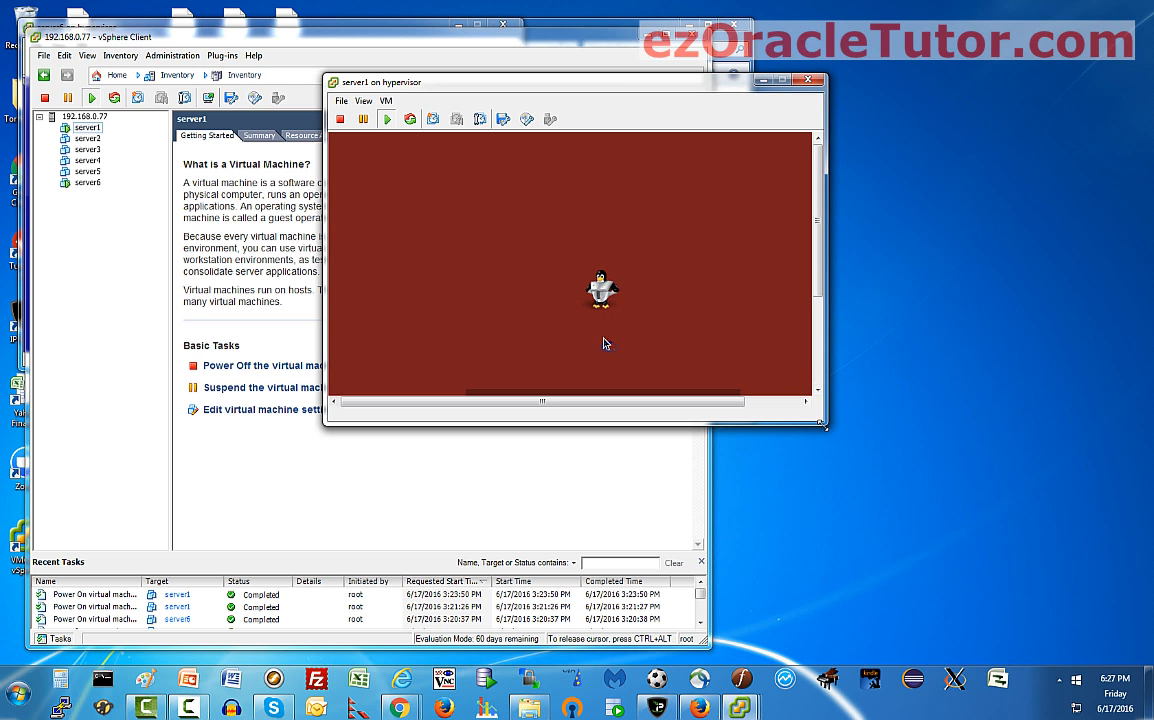
pyautogui.moveTo(822, 427); pyautogui.dragTo(1089, 611)
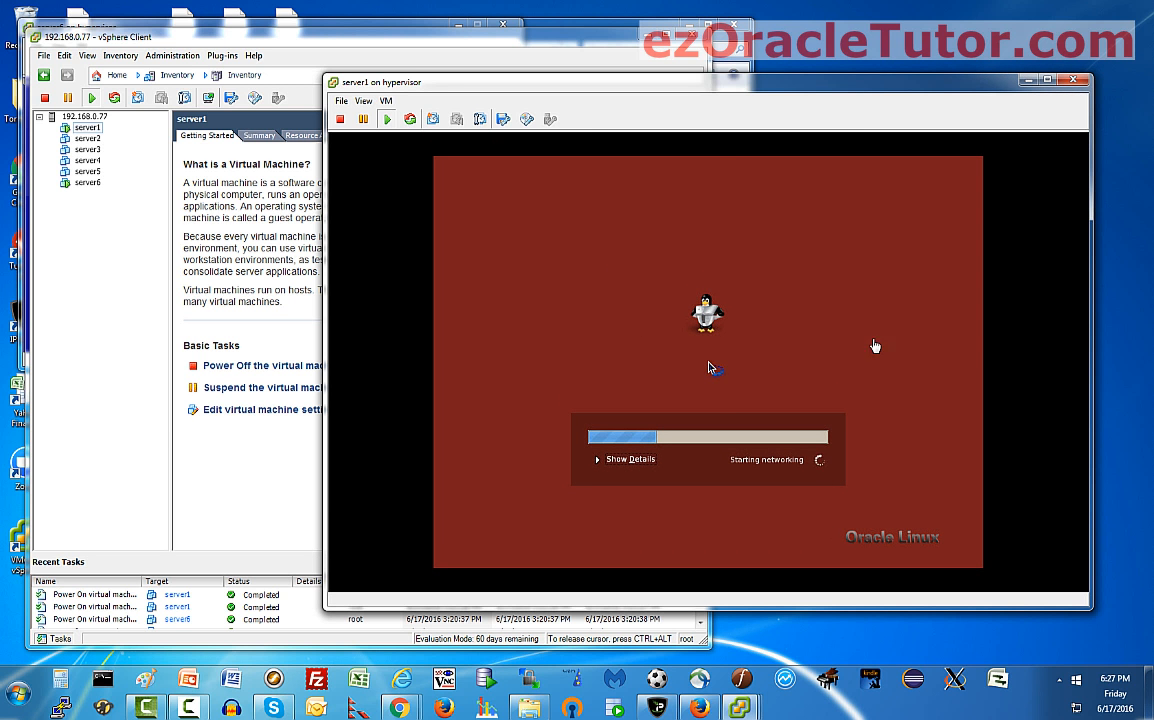
# - Power on virtual machine server2, open its console, and move the console window clear of the inventory tree
pyautogui.click(88, 138)
pyautogui.rightClick(84, 139)
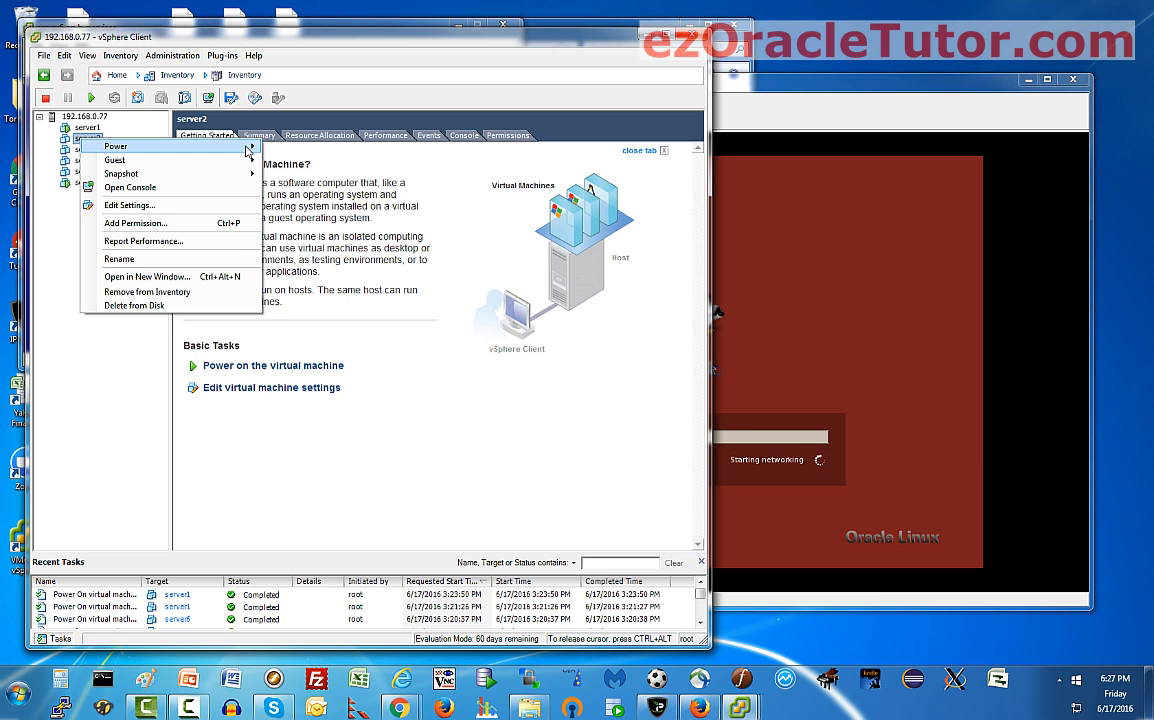
pyautogui.moveTo(250, 147)
pyautogui.click(305, 148)
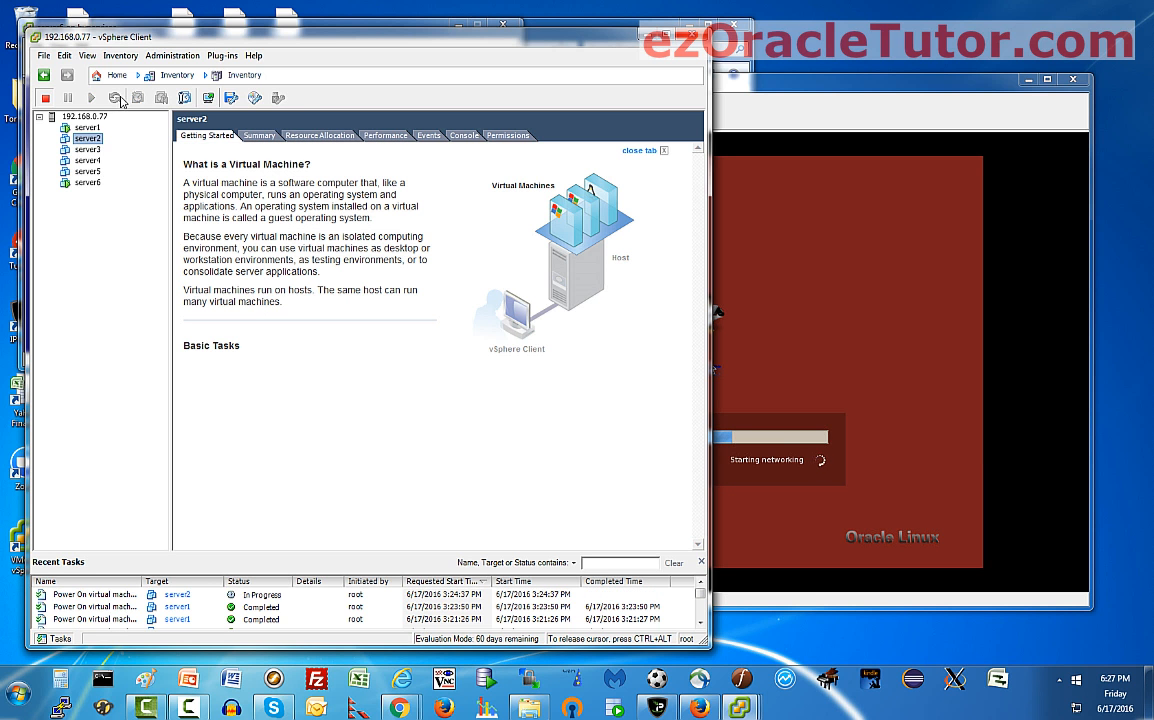
pyautogui.click(211, 100)
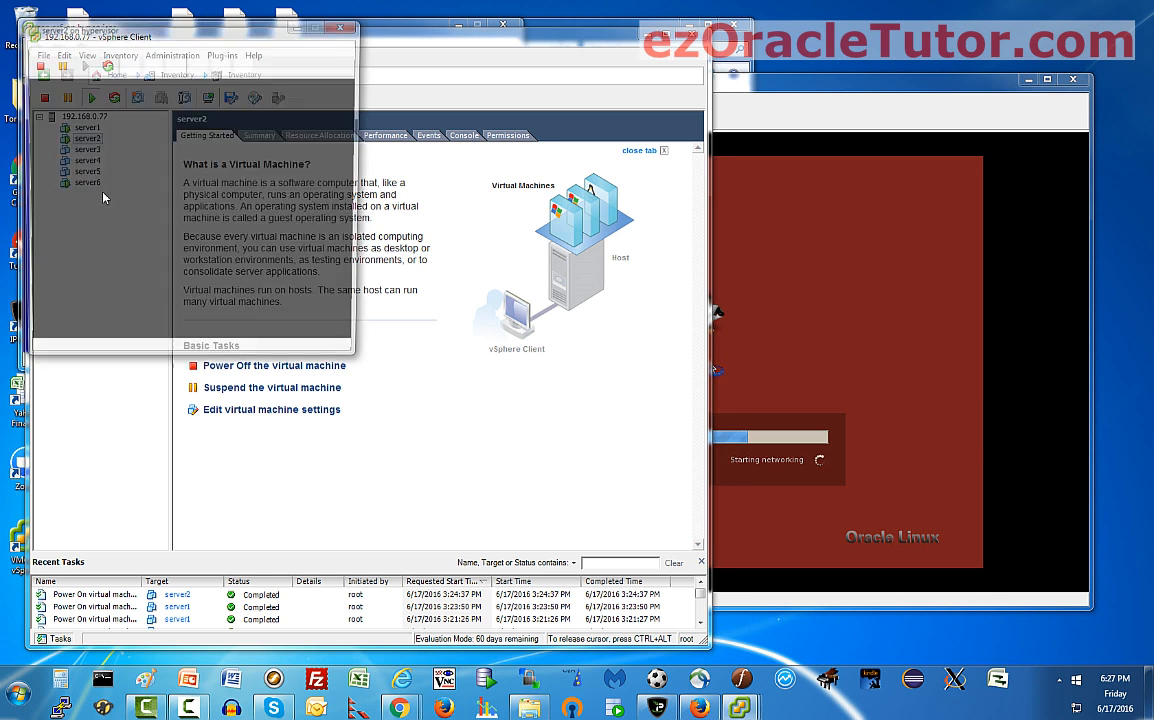
pyautogui.moveTo(138, 28); pyautogui.dragTo(511, 159)
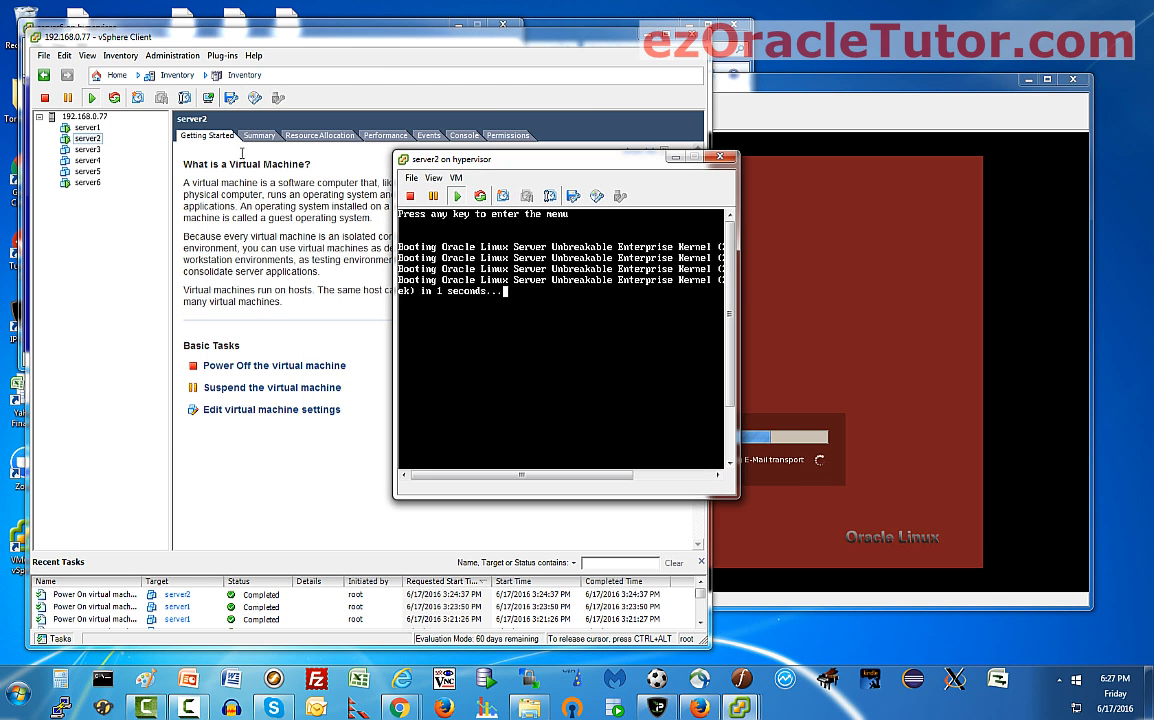
# - Power on virtual machine server3, open its console, and place the console window away from the inventory tree
pyautogui.click(87, 150)
pyautogui.rightClick(87, 150)
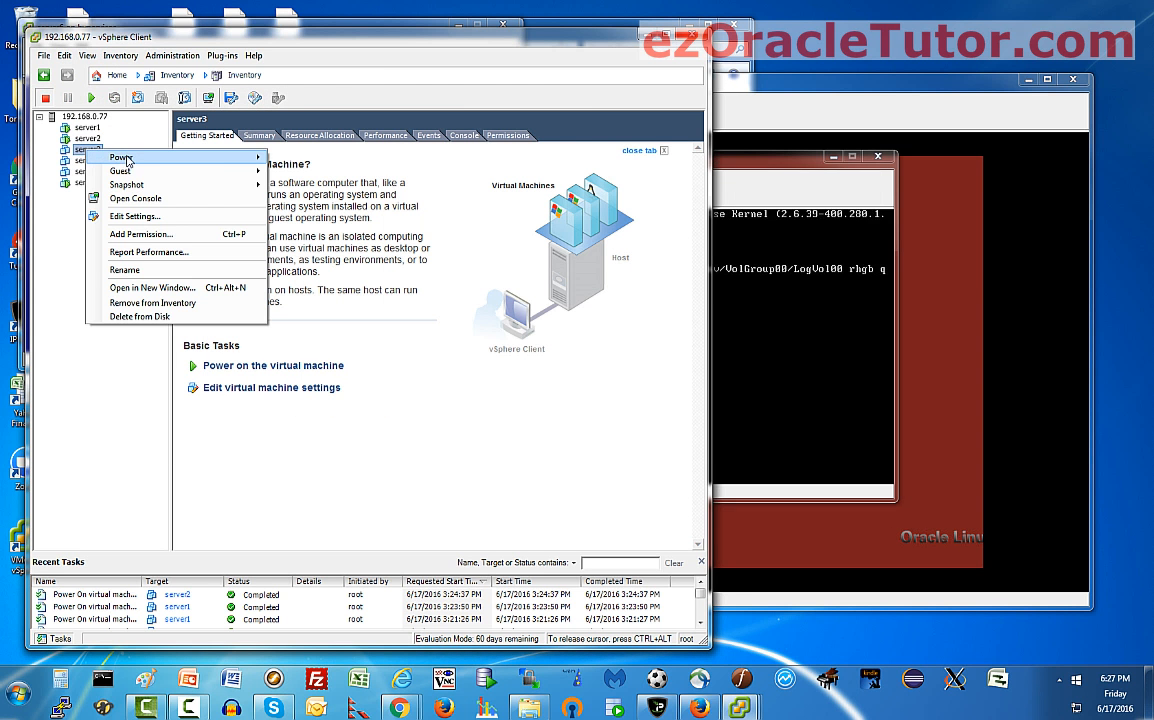
pyautogui.moveTo(130, 157)
pyautogui.click(318, 160)
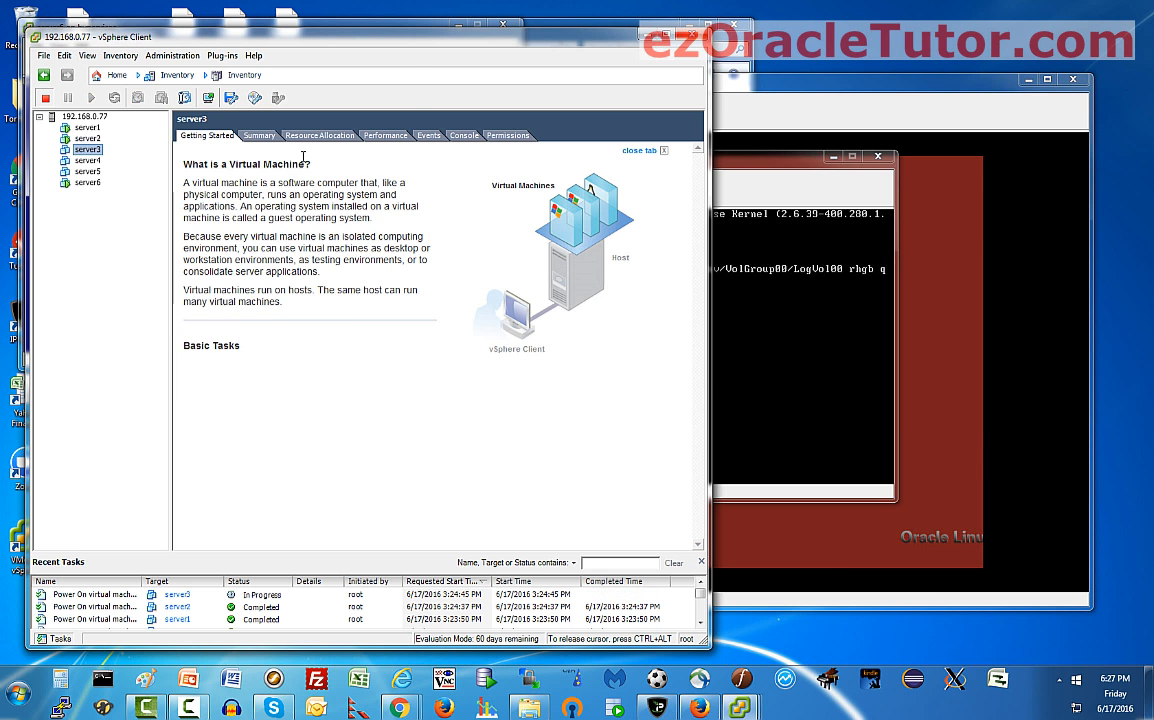
pyautogui.click(208, 99)
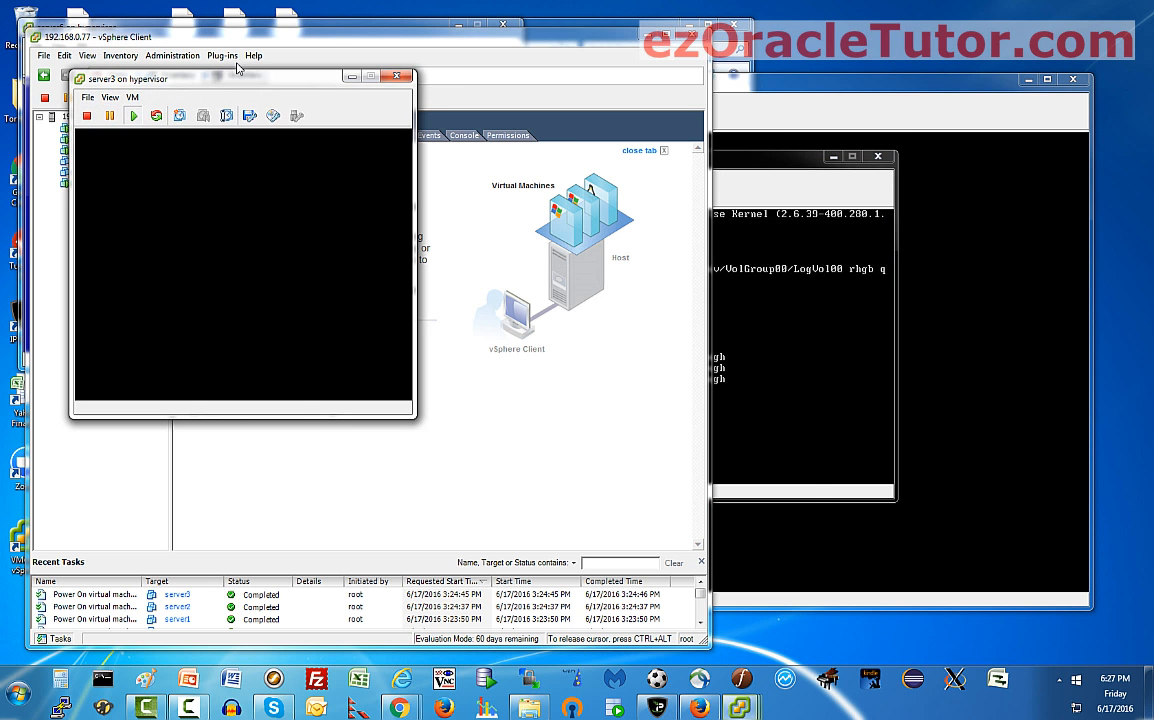
pyautogui.moveTo(245, 78); pyautogui.dragTo(528, 198)
pyautogui.moveTo(600, 197); pyautogui.dragTo(900, 288)
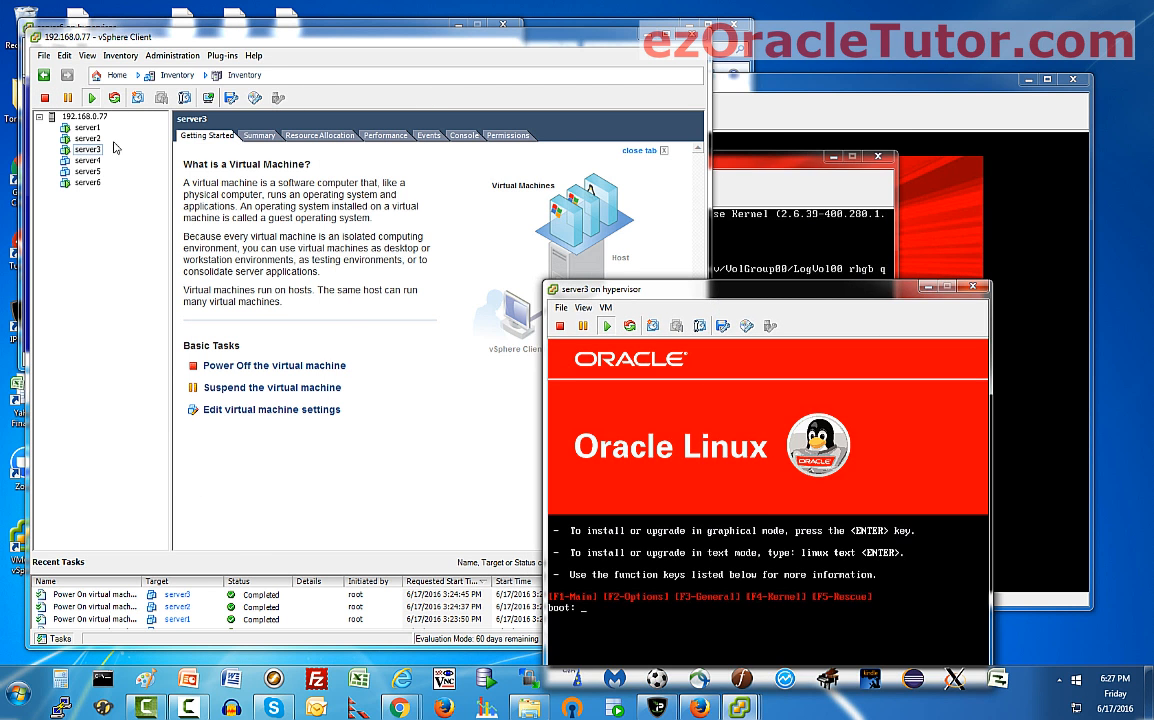
# - Power on virtual machine server4 from the host's inventory
pyautogui.click(87, 161)
pyautogui.rightClick(85, 165)
pyautogui.moveTo(135, 160)
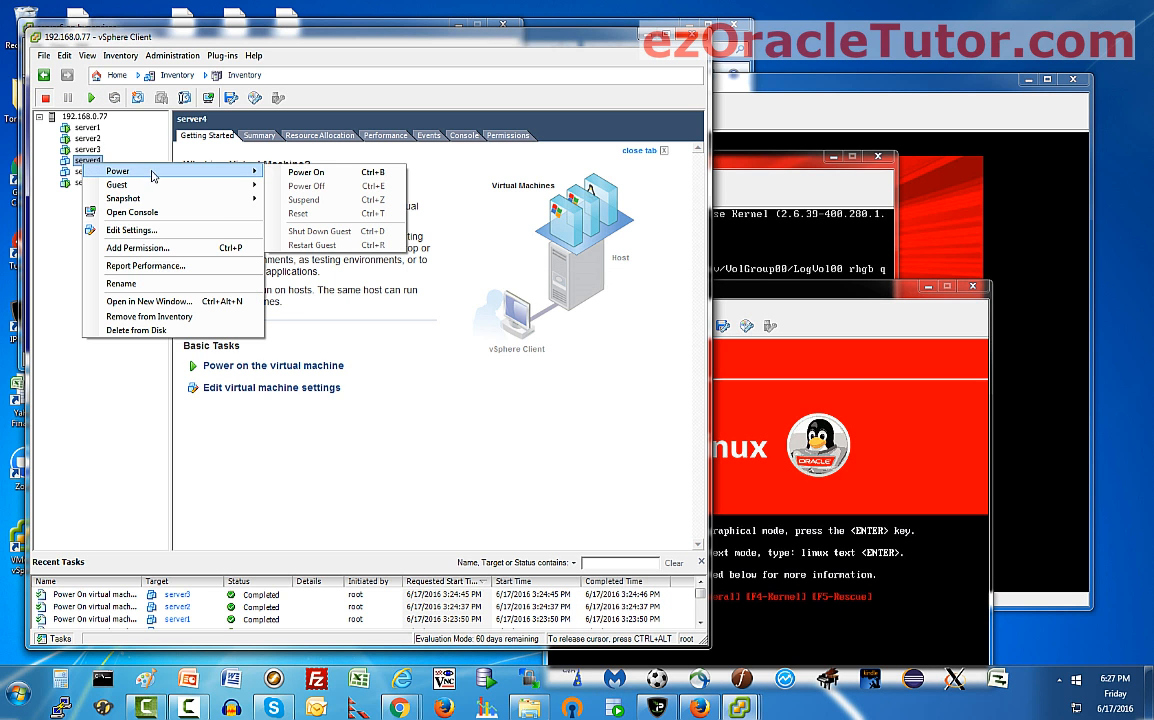
pyautogui.click(295, 165)
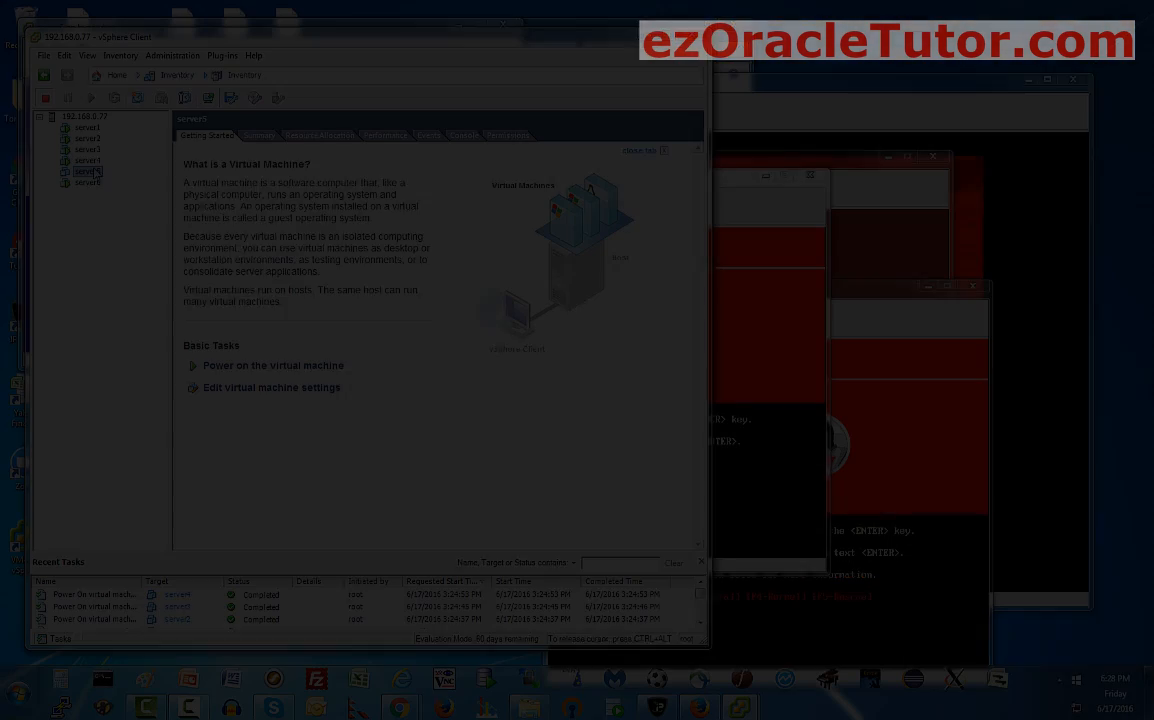
# - Power on virtual machine server5 from the host's inventory
pyautogui.rightClick(97, 172)
pyautogui.moveTo(250, 172)
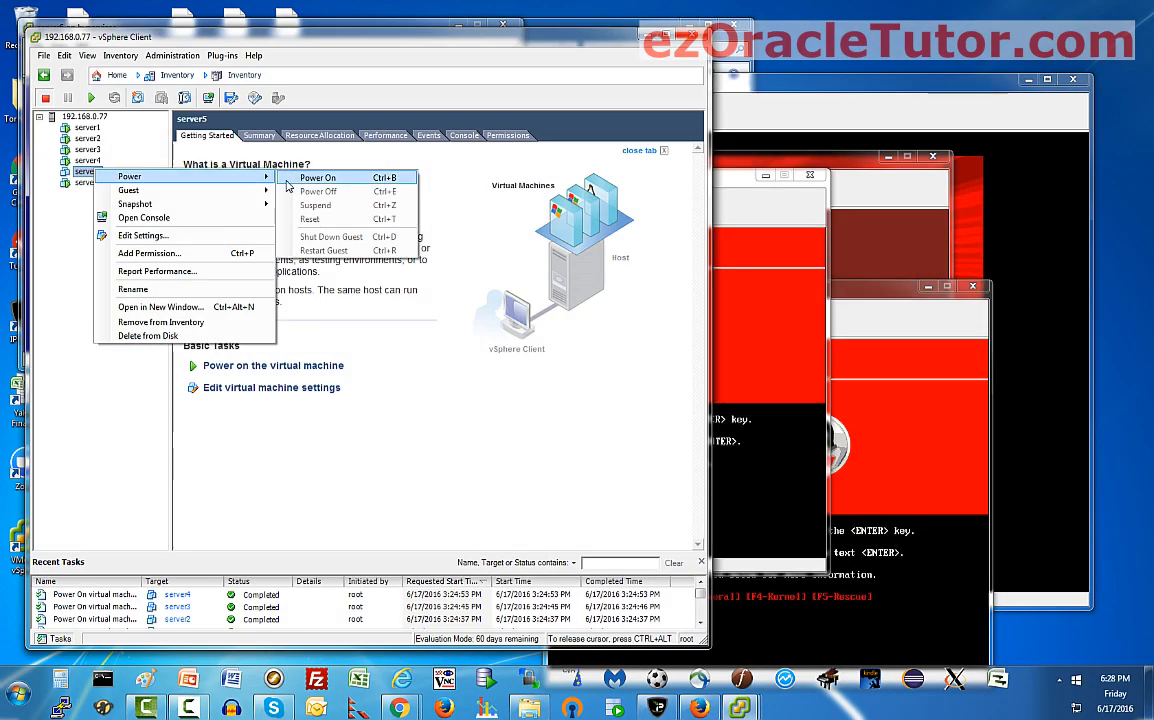
pyautogui.click(330, 175)
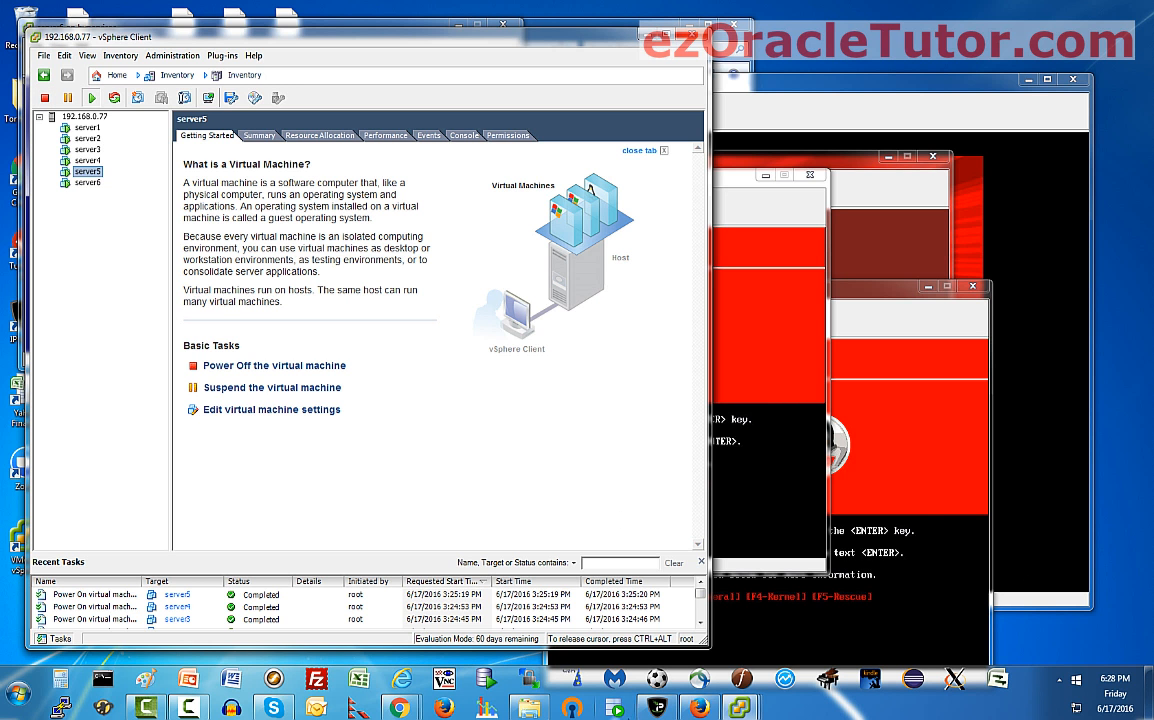
# - Switch to server6's console and run the installer's media test on the Oracle Linux CD
pyautogui.moveTo(740, 708)
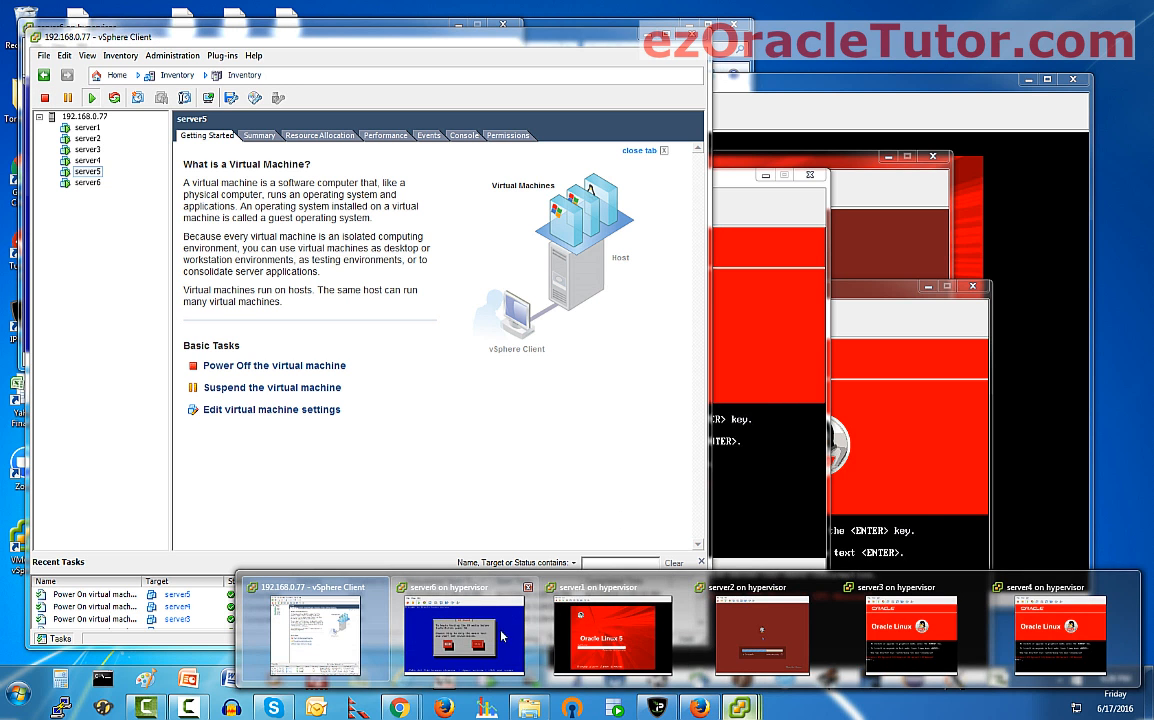
pyautogui.click(455, 632)
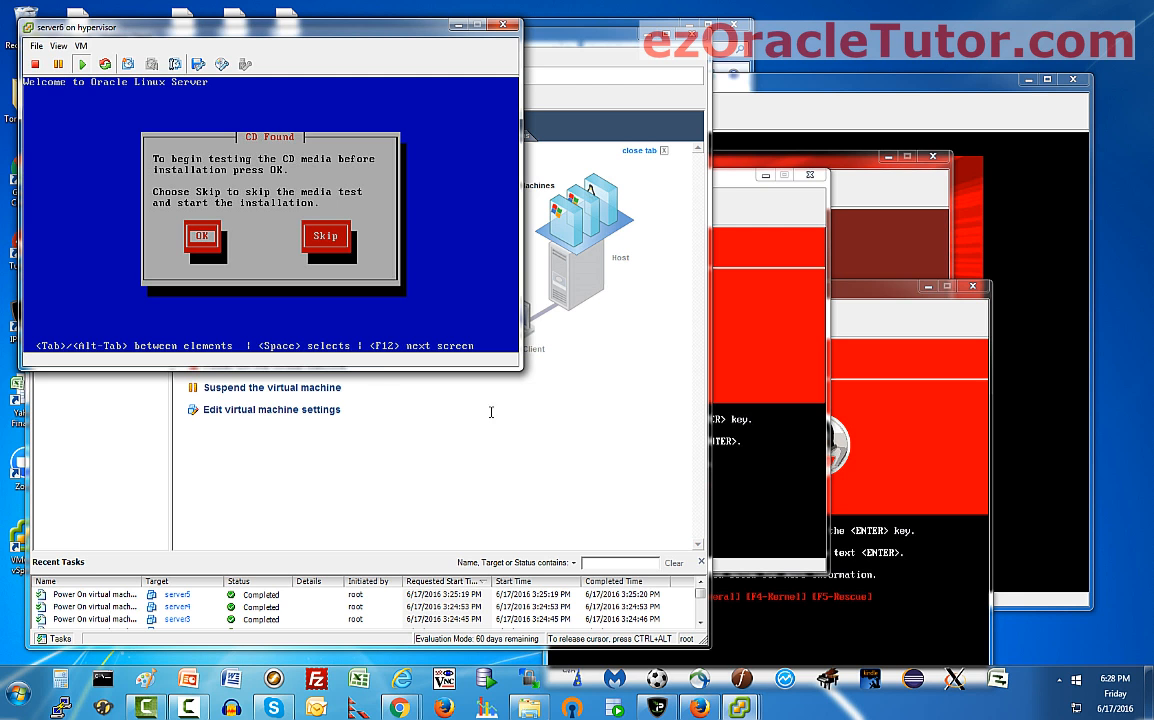
pyautogui.click(476, 272)
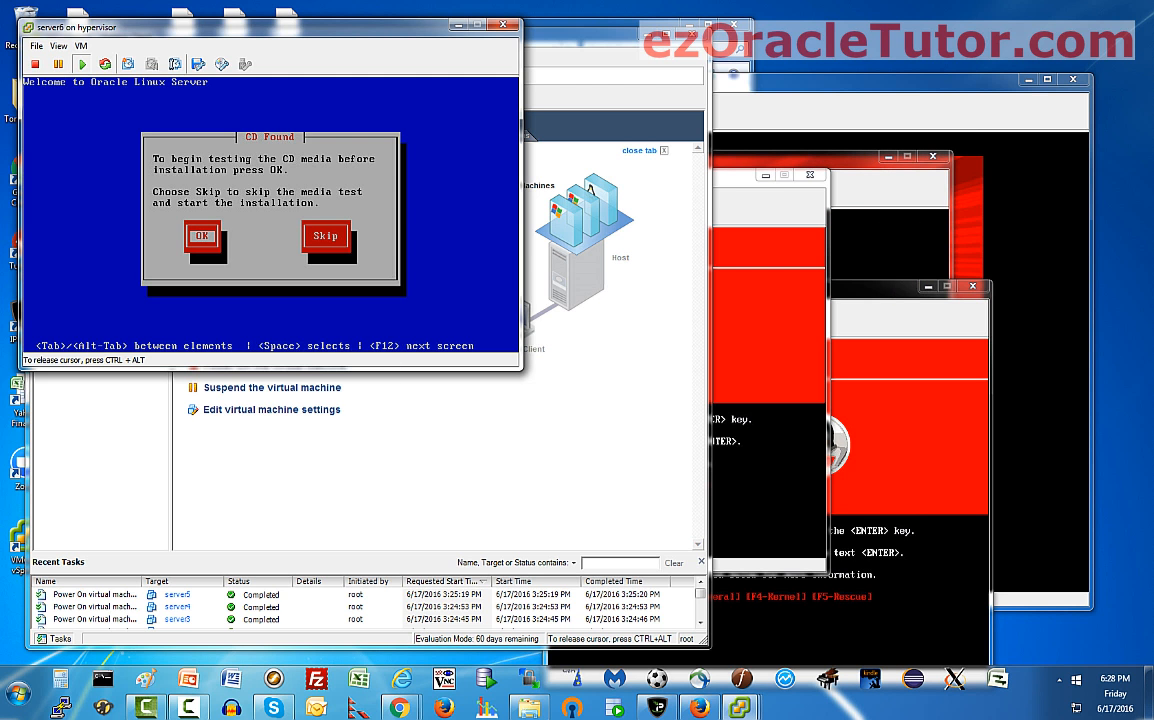
pyautogui.press('Return')
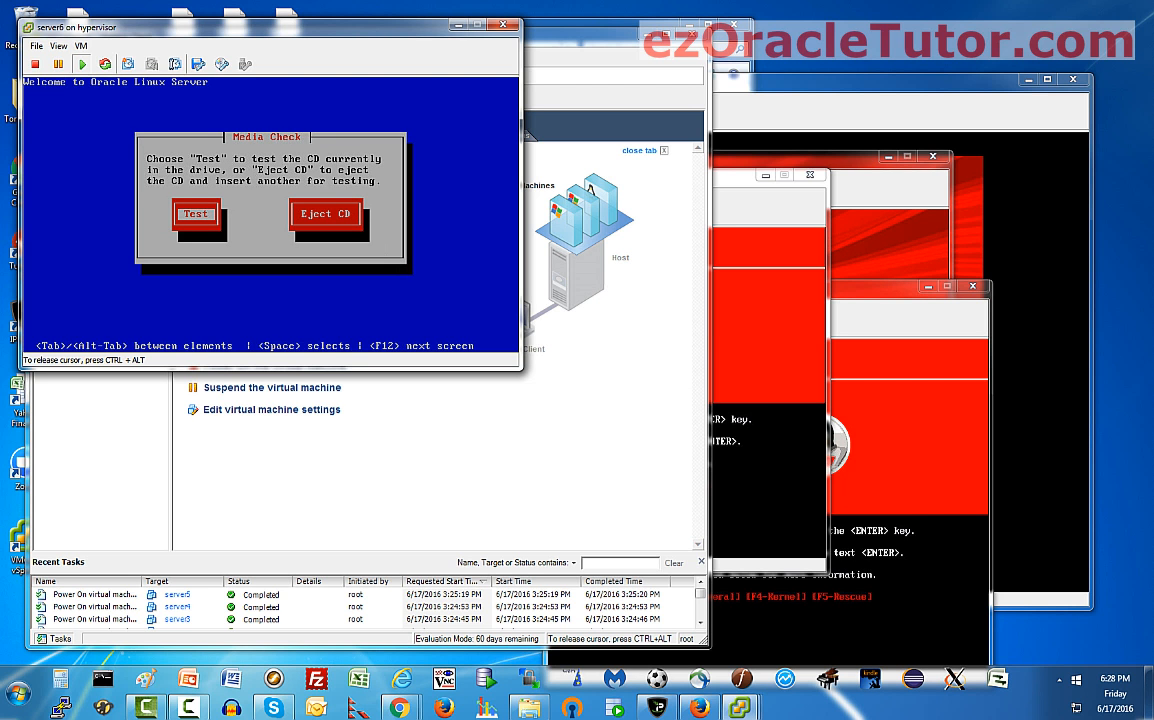
pyautogui.press('Return')
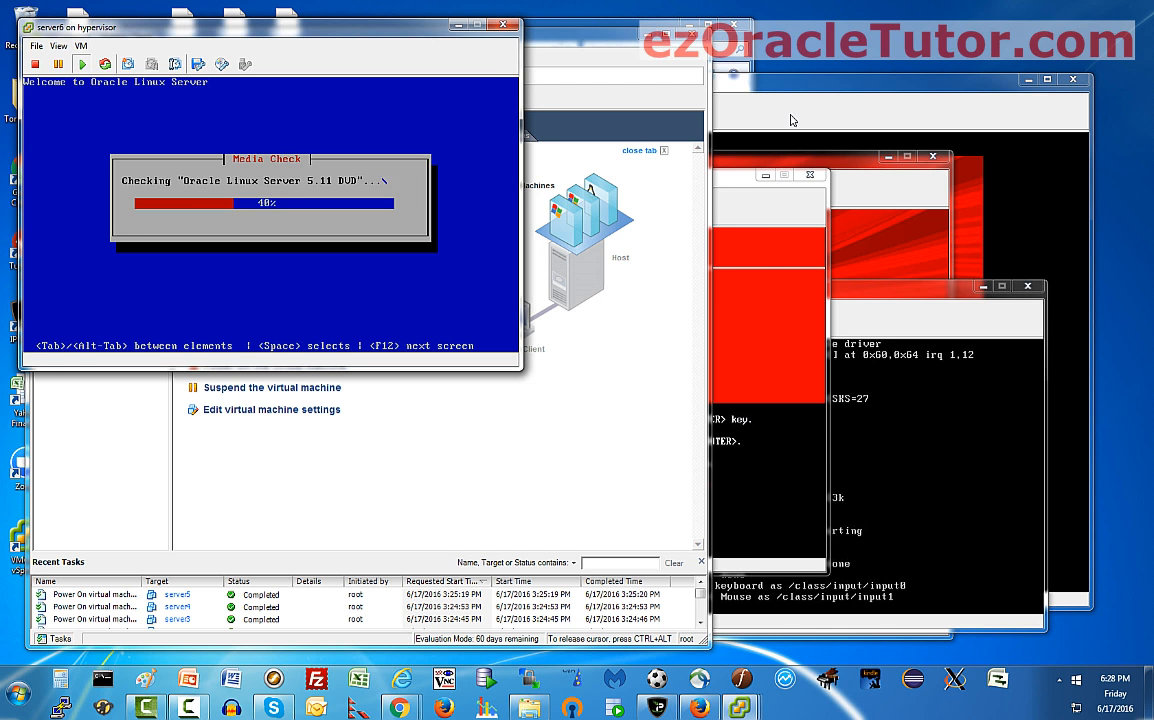
# - Shut down server2 from its Oracle Linux 5 login screen and minimize its console
pyautogui.click(764, 177)
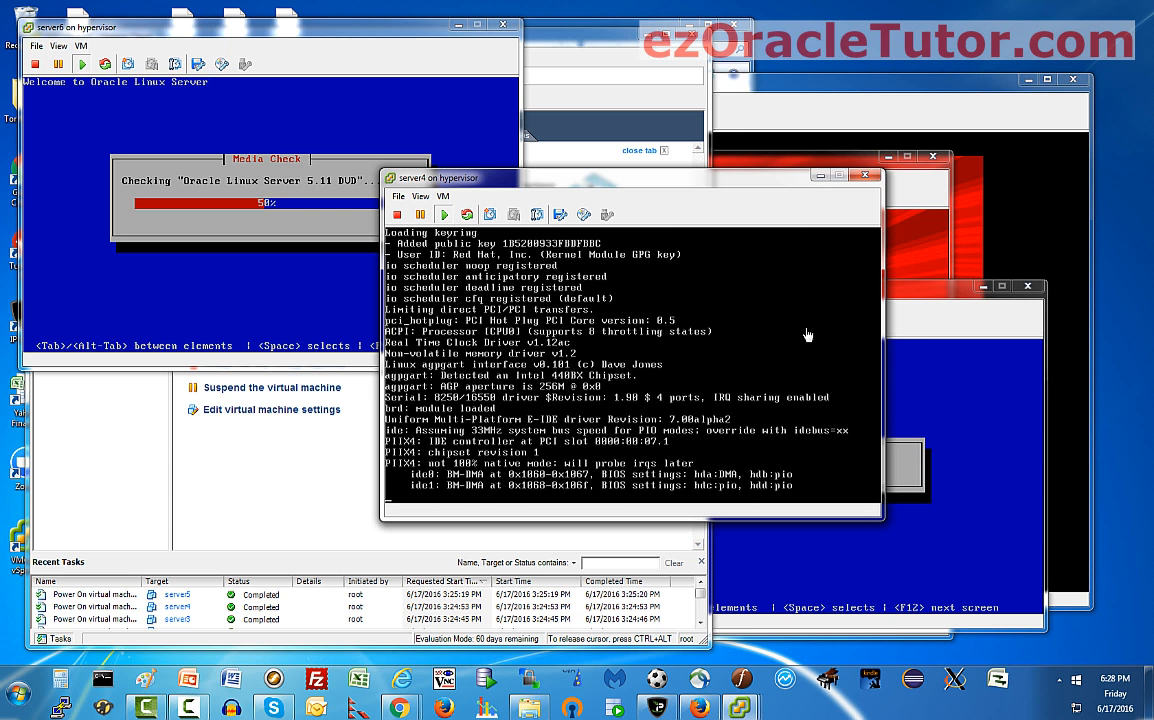
pyautogui.click(918, 325)
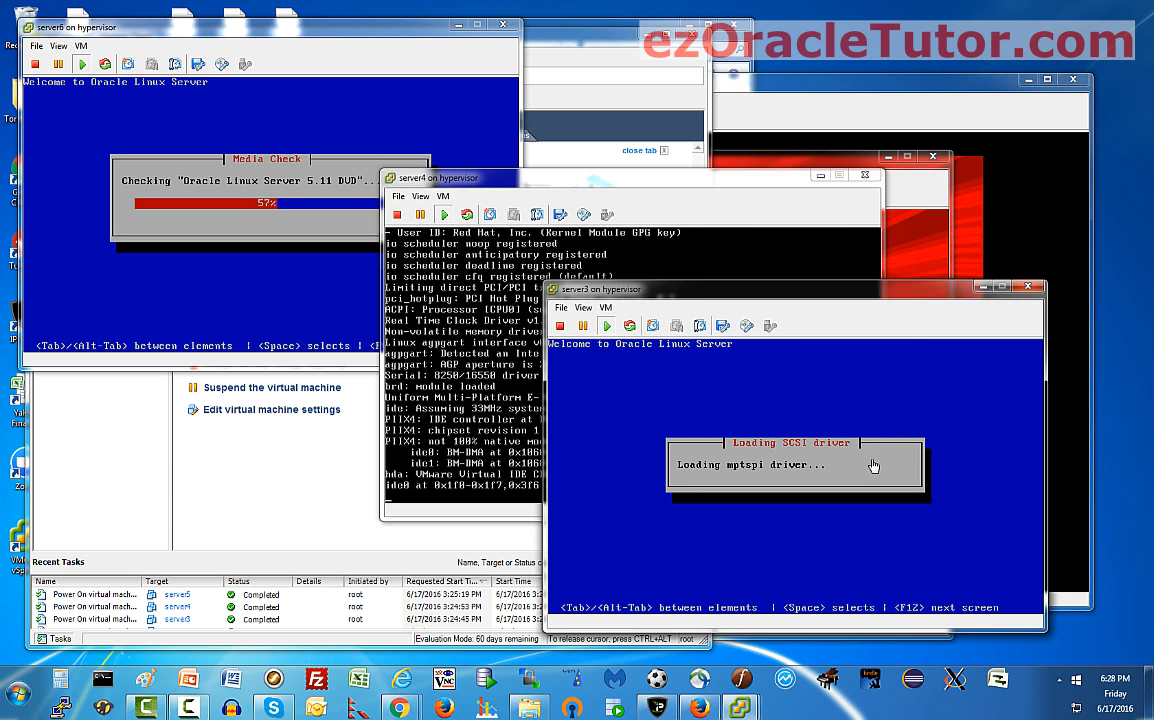
pyautogui.click(740, 158)
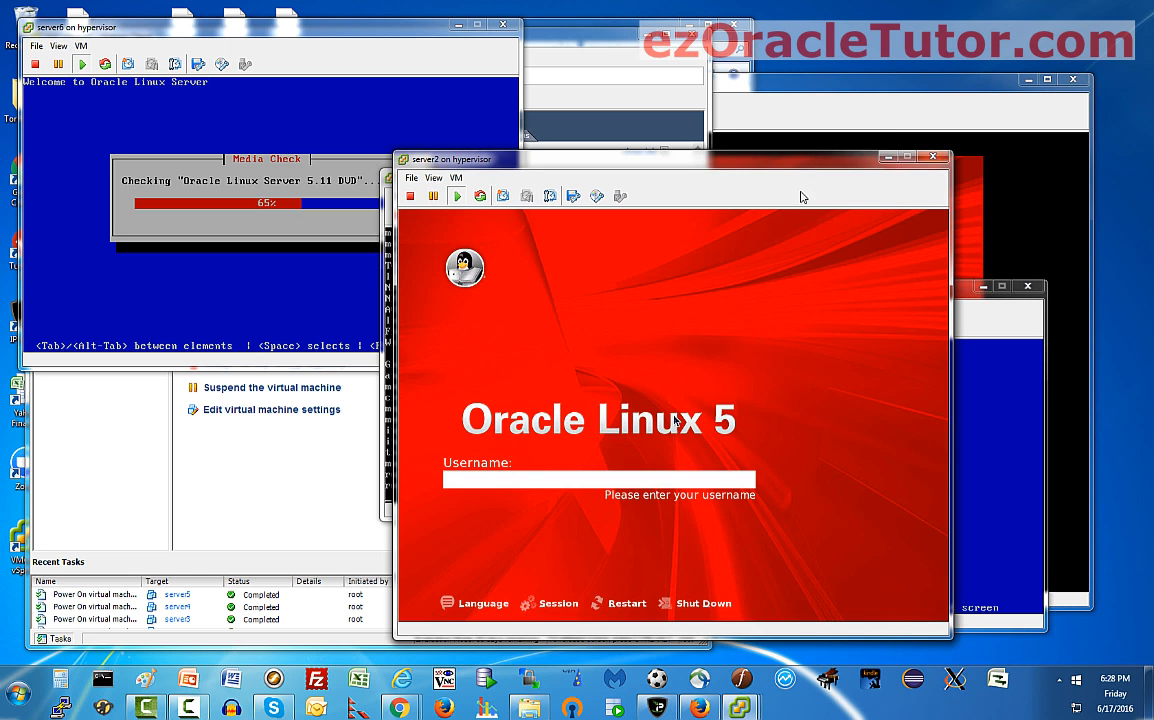
pyautogui.click(726, 483)
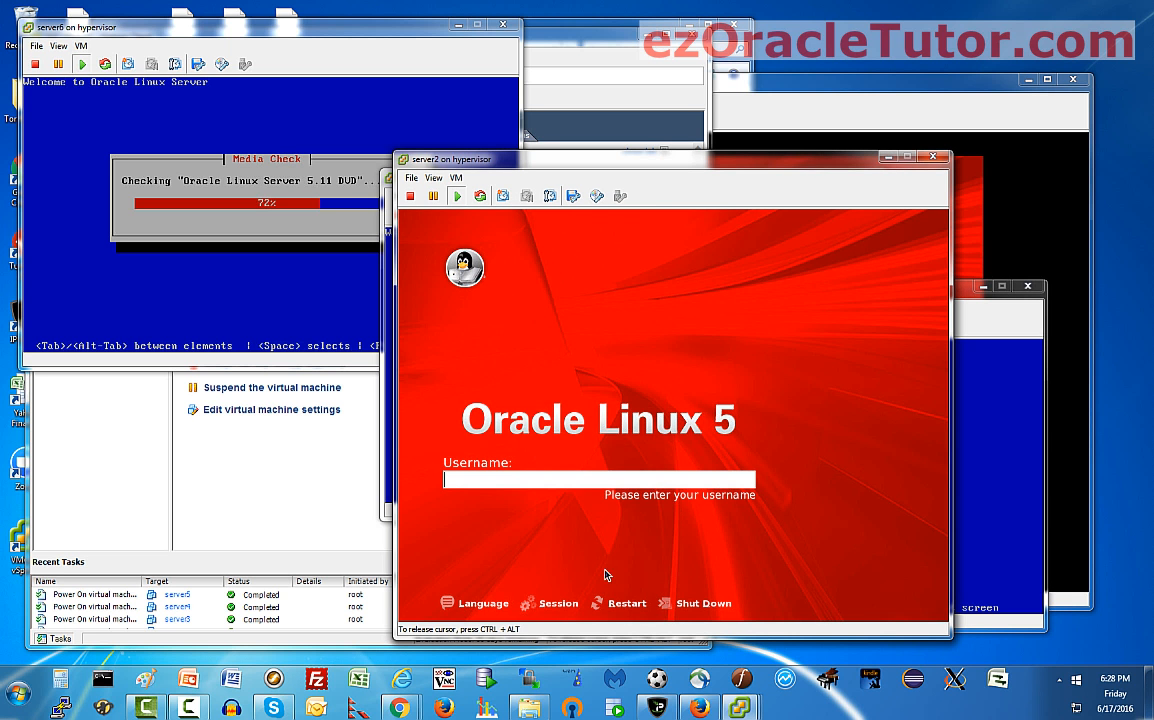
pyautogui.click(686, 606)
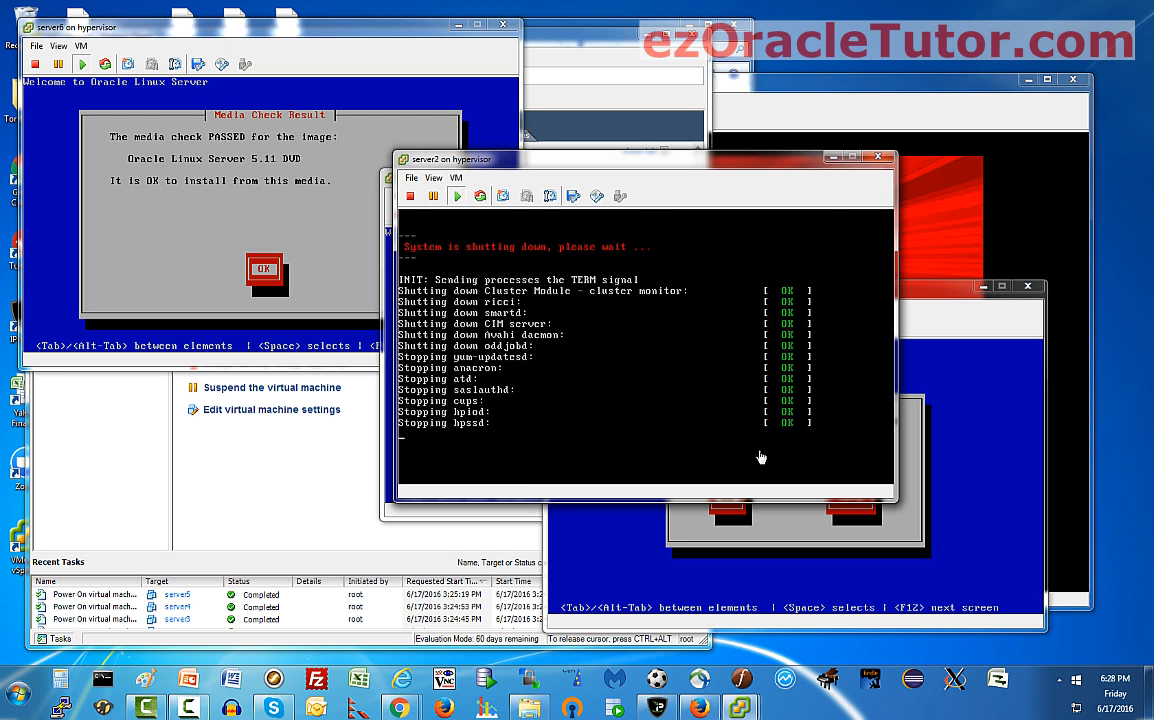
pyautogui.click(832, 157)
# - Skip the CD media test in server4's console to start the installation, and release the cursor from the console
pyautogui.click(731, 191)
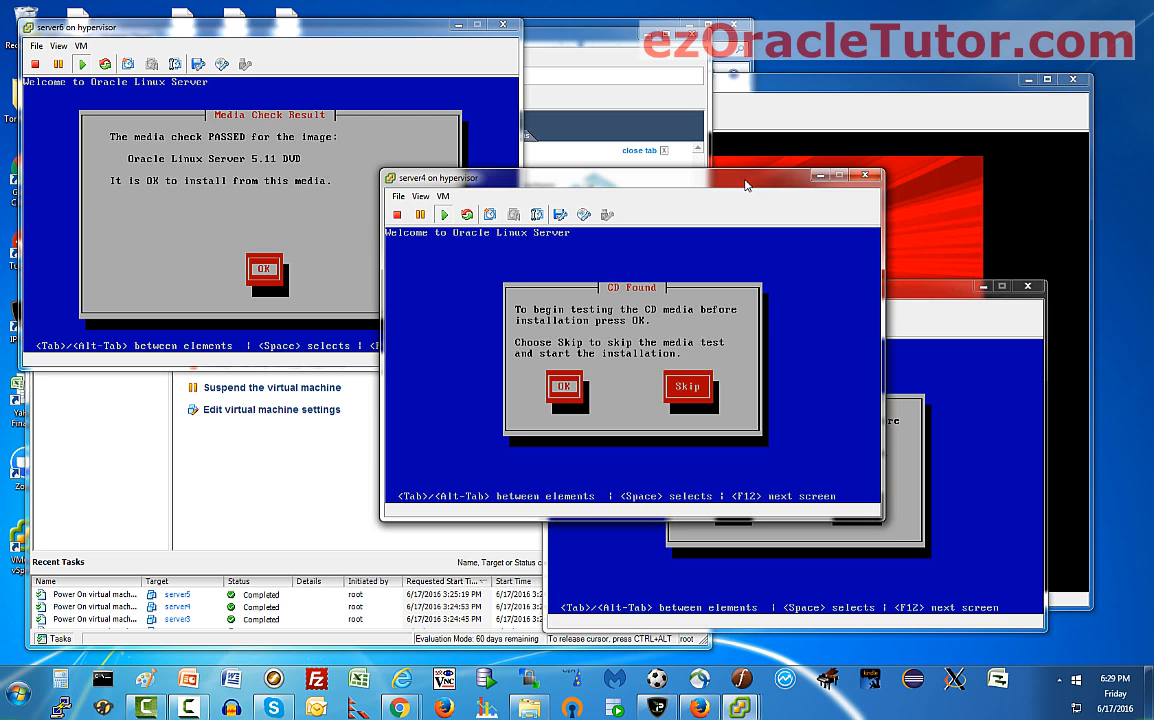
pyautogui.click(790, 387)
pyautogui.press('Tab')
pyautogui.press('space')
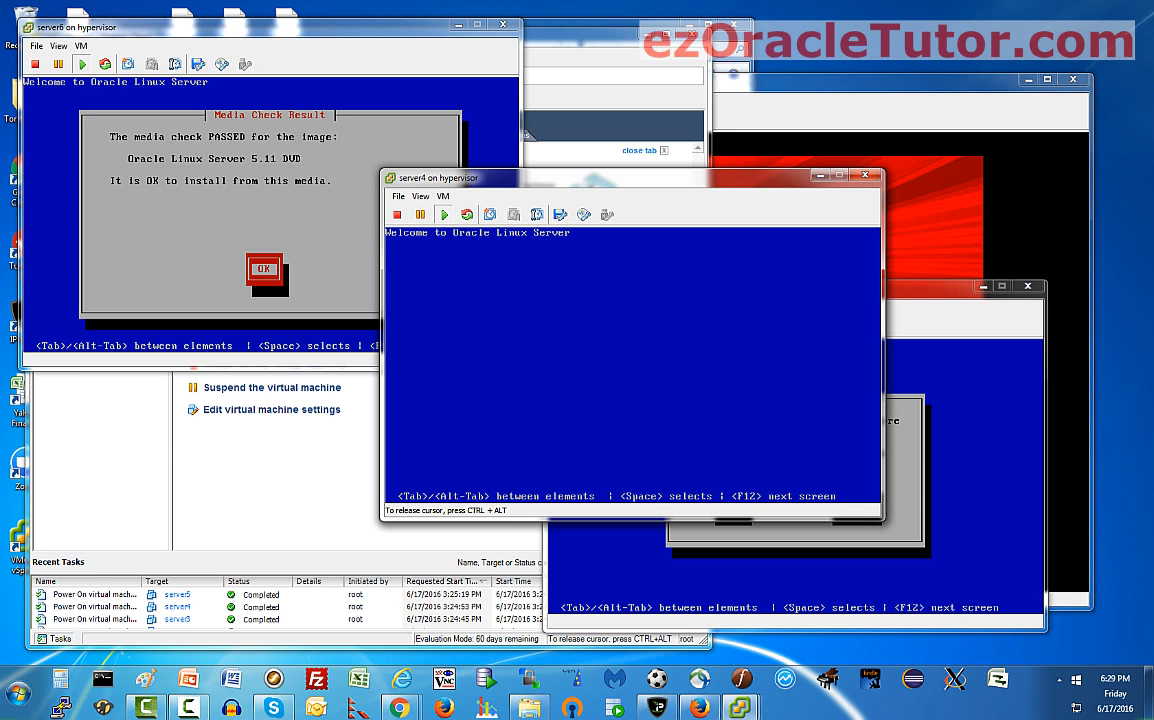
pyautogui.hotkey('ctrl', 'alt')
# - Skip the CD media test in server3's console to start its Oracle Linux installation
pyautogui.click(909, 286)
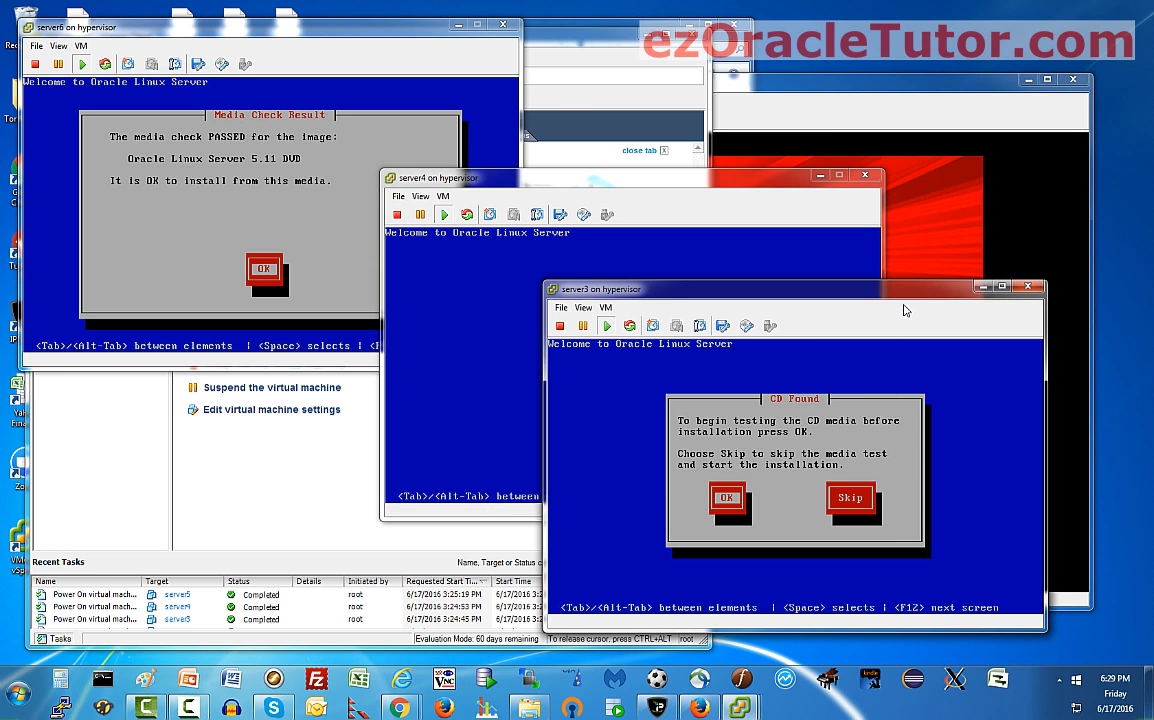
pyautogui.click(848, 497)
pyautogui.press('Tab')
pyautogui.press('Return')
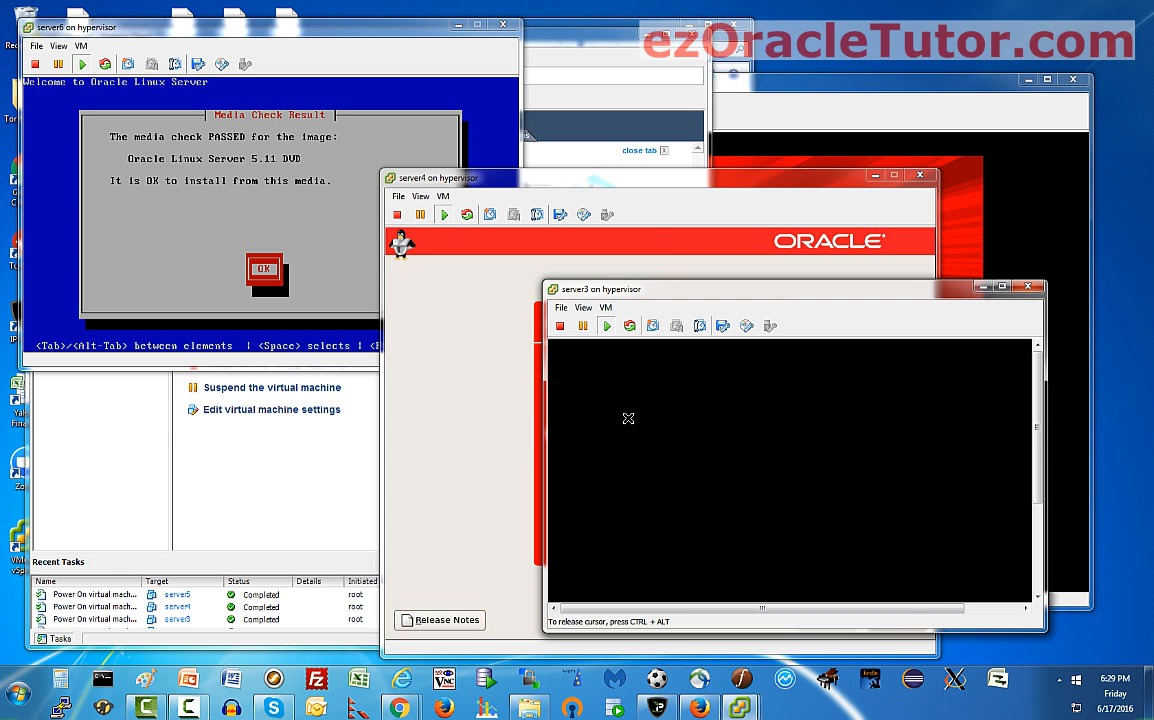
# - Continue server4's installer with English as language and the U.S. English keyboard, and agree to initialize drive sda, erasing all data
pyautogui.click(579, 180)
pyautogui.click(861, 534)
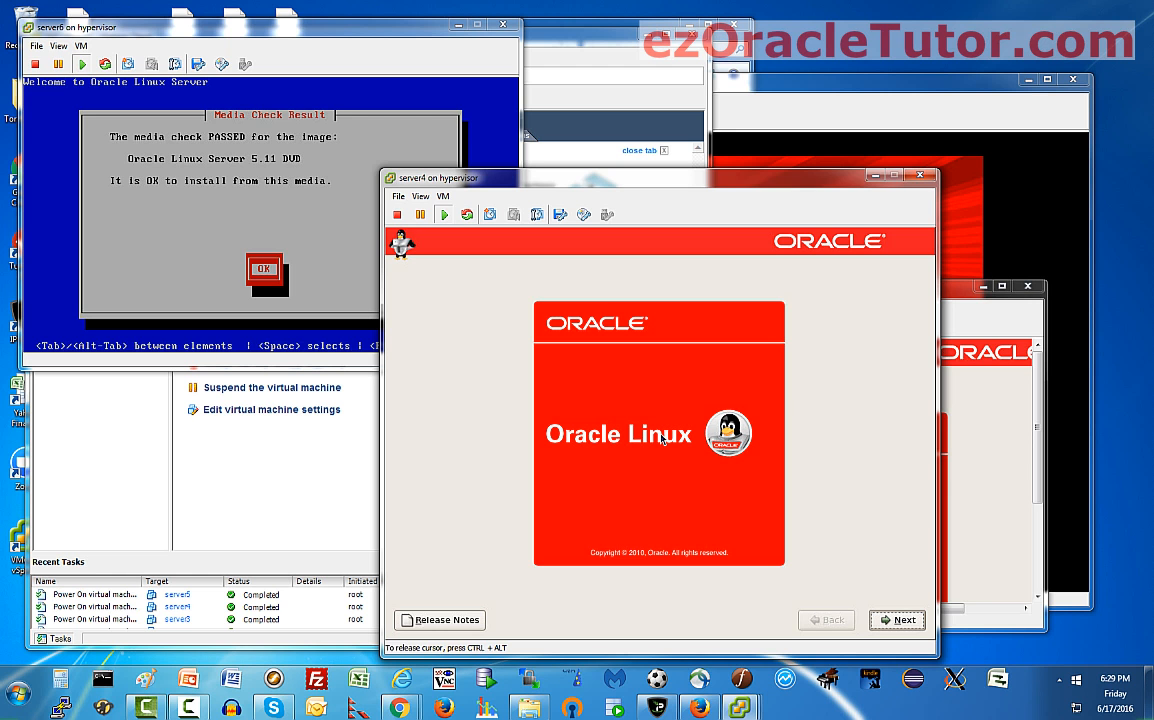
pyautogui.click(902, 619)
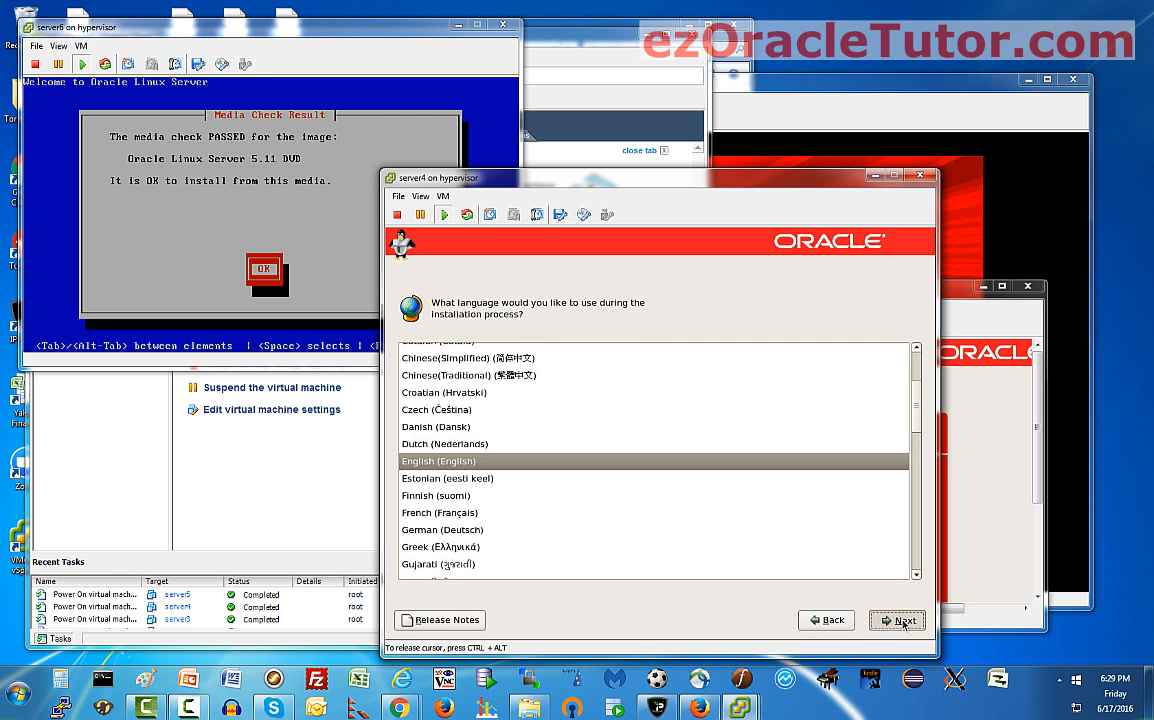
pyautogui.click(903, 621)
pyautogui.click(897, 620)
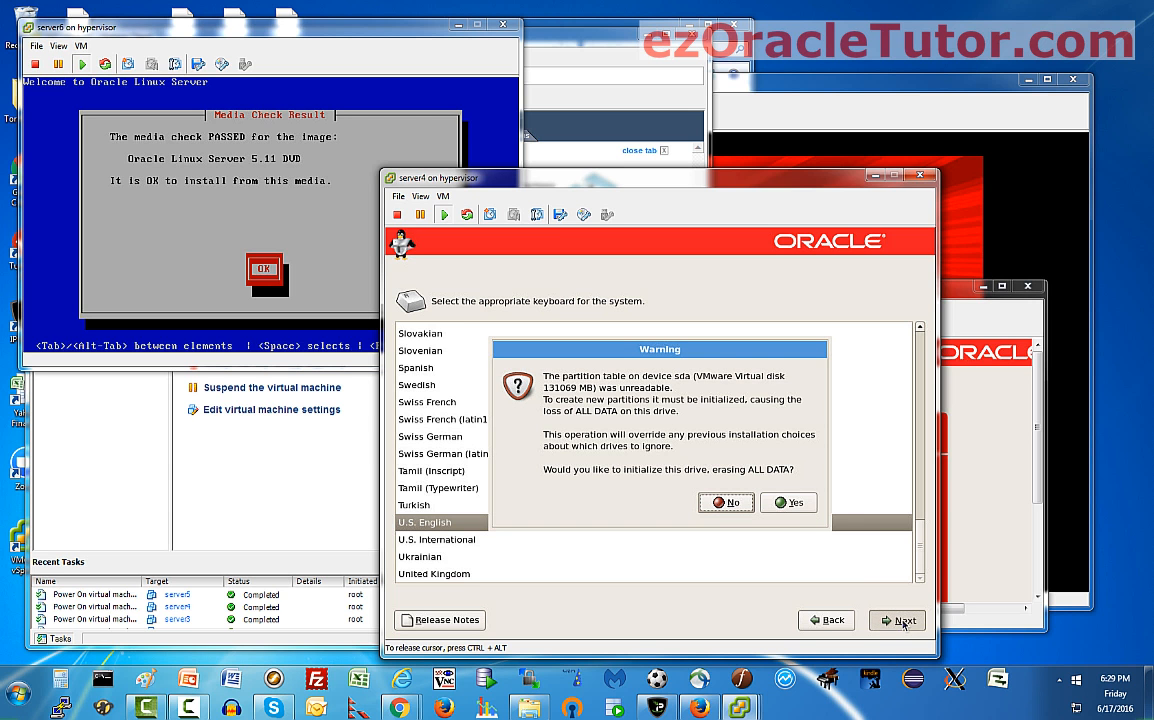
pyautogui.click(788, 503)
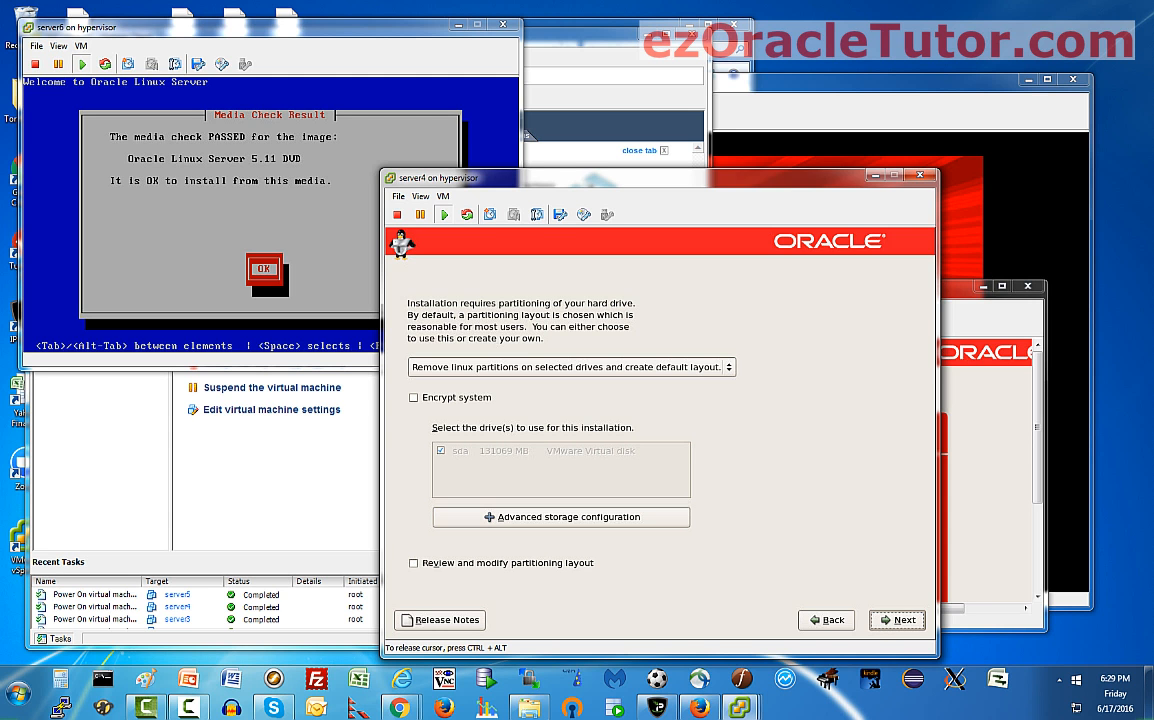
# - Set server4's partitioning to remove all partitions on selected drives and create the default layout, and enable reviewing and modifying the layout
pyautogui.click(609, 364)
pyautogui.click(607, 352)
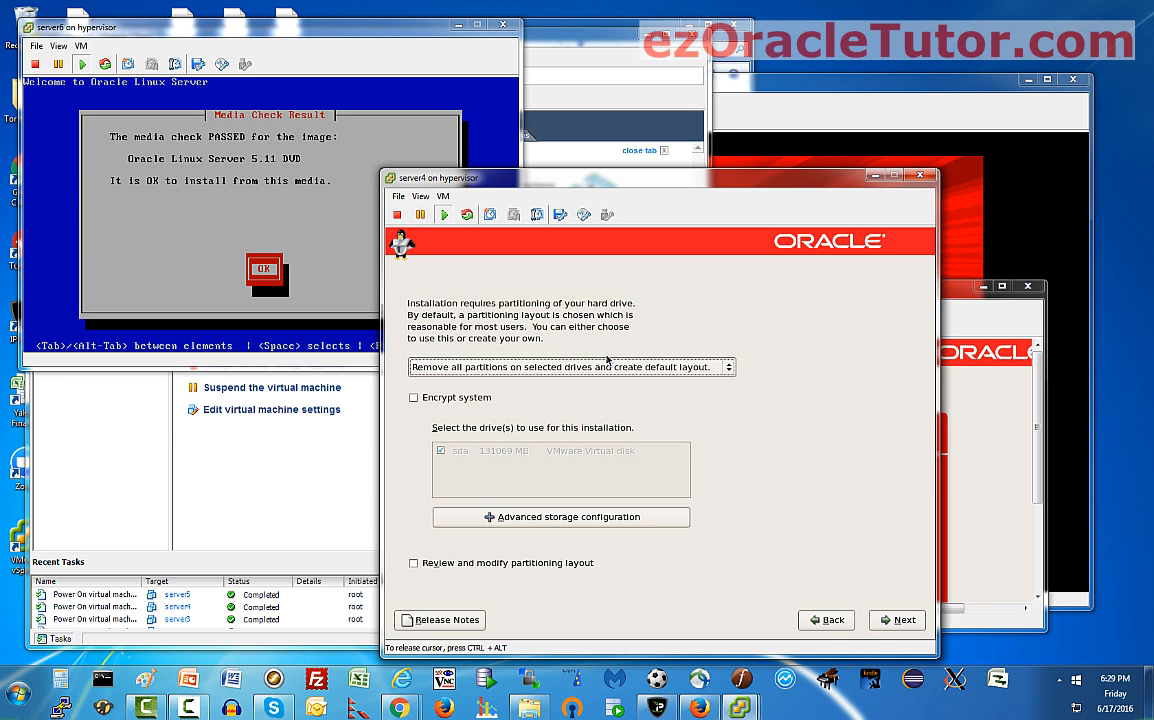
pyautogui.click(414, 563)
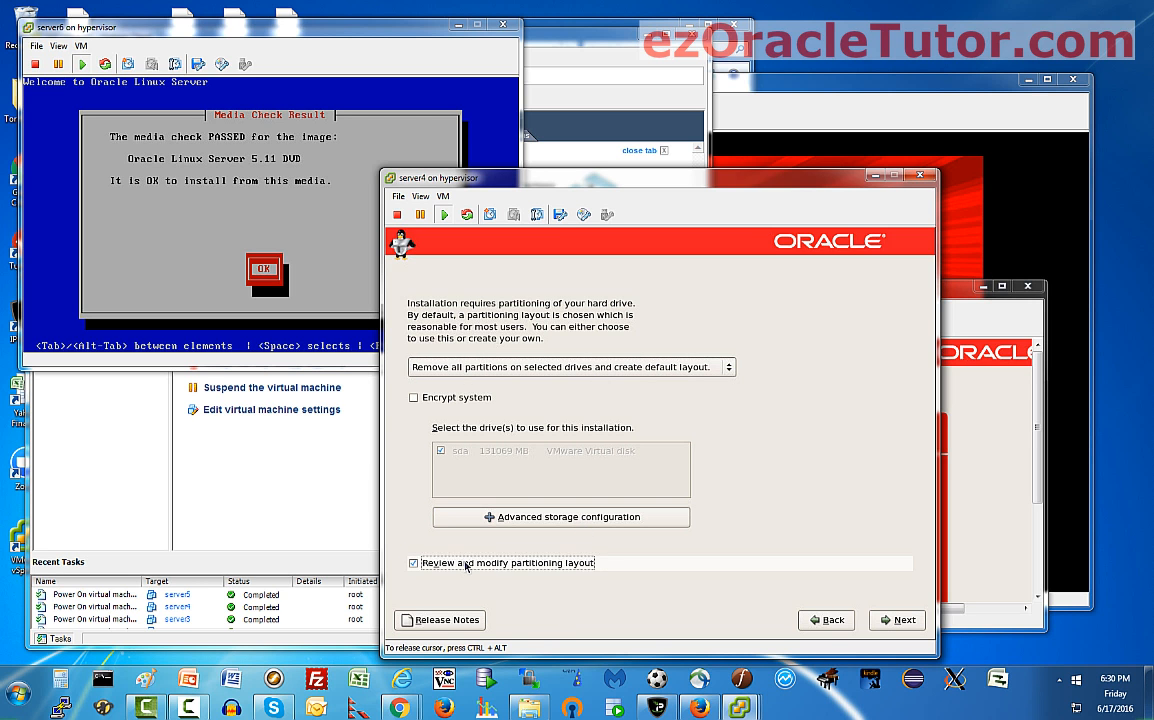
# - Confirm removing all partitions on sda in server4's installer, and set root volume LogVol00's size to 10000 MB
pyautogui.click(898, 618)
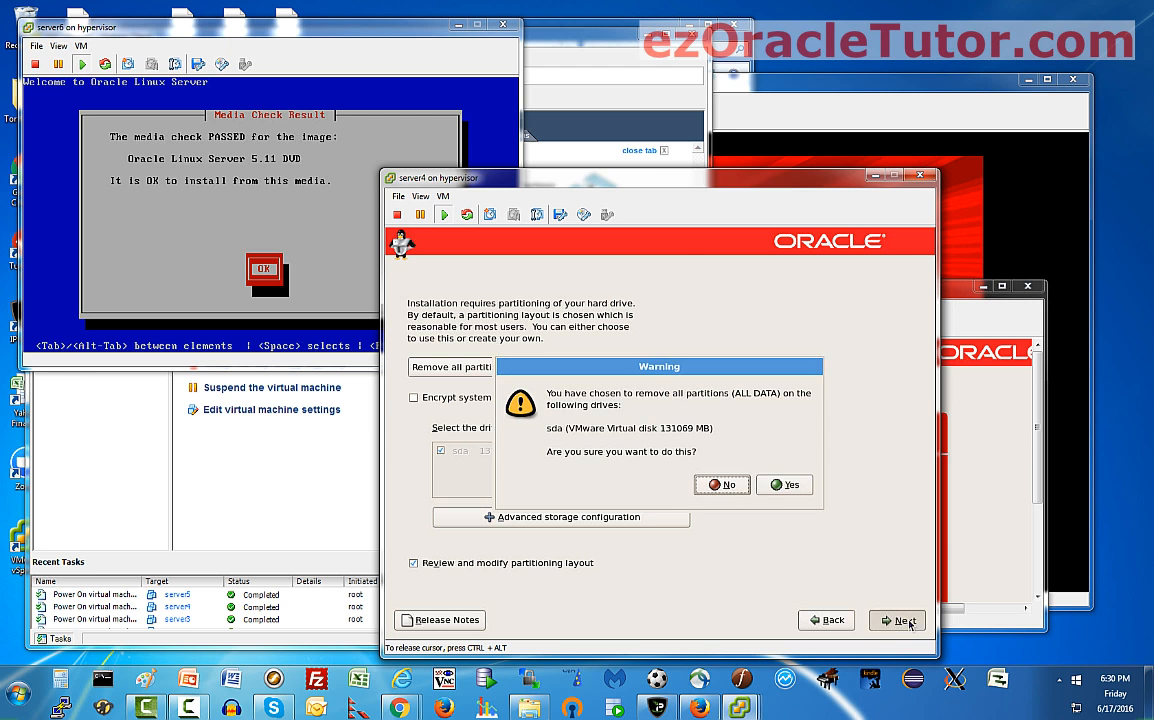
pyautogui.click(786, 484)
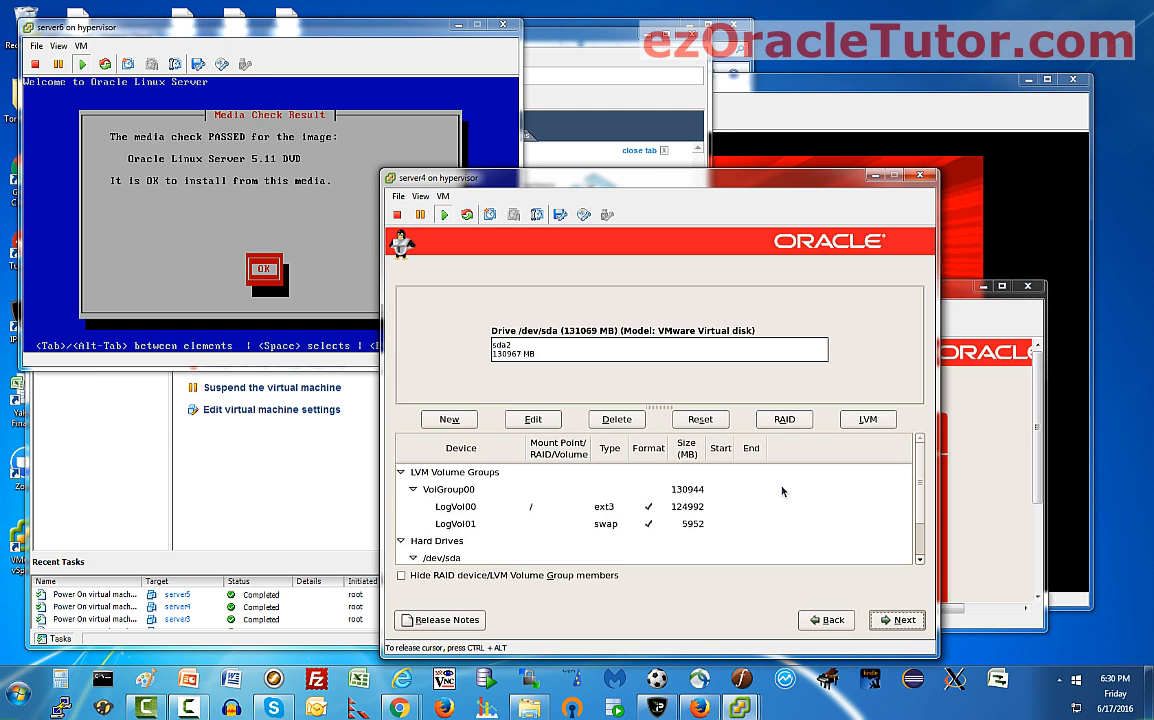
pyautogui.click(618, 508)
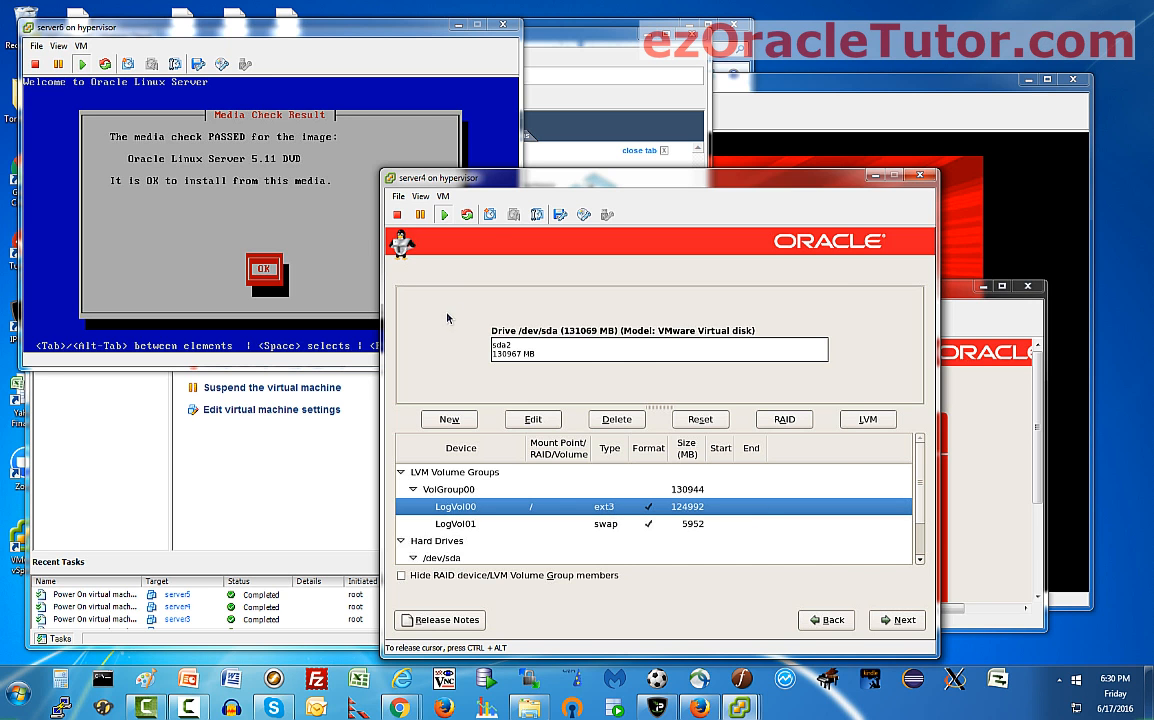
pyautogui.click(553, 420)
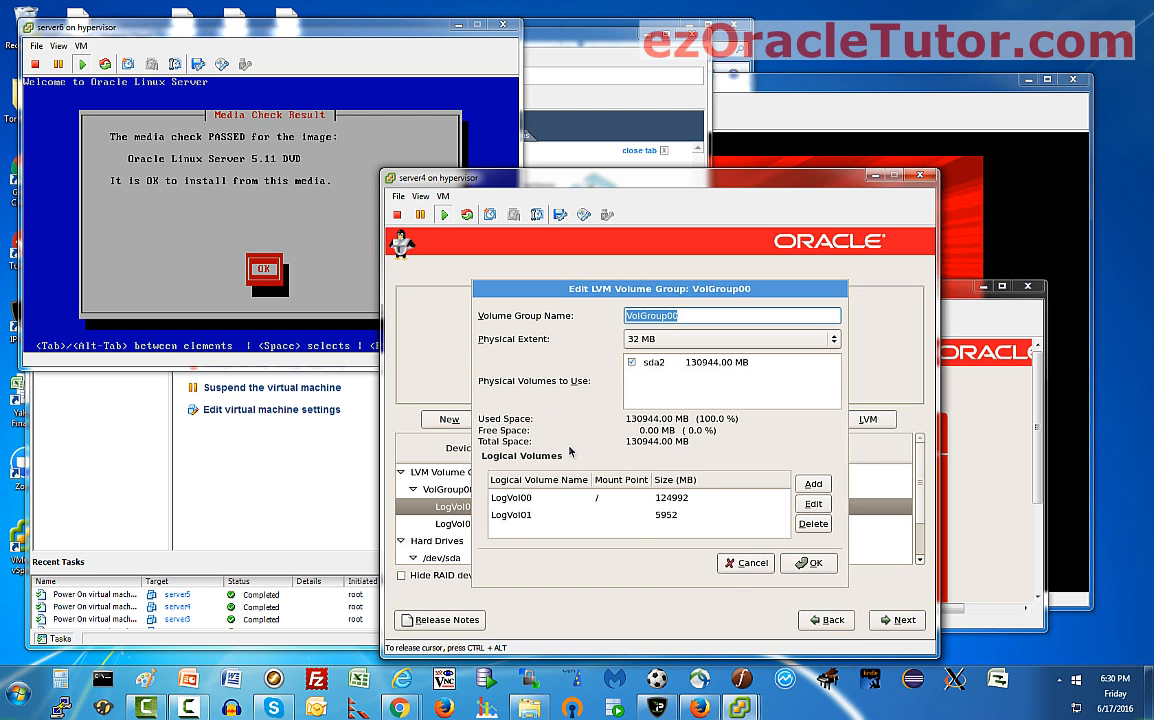
pyautogui.click(680, 497)
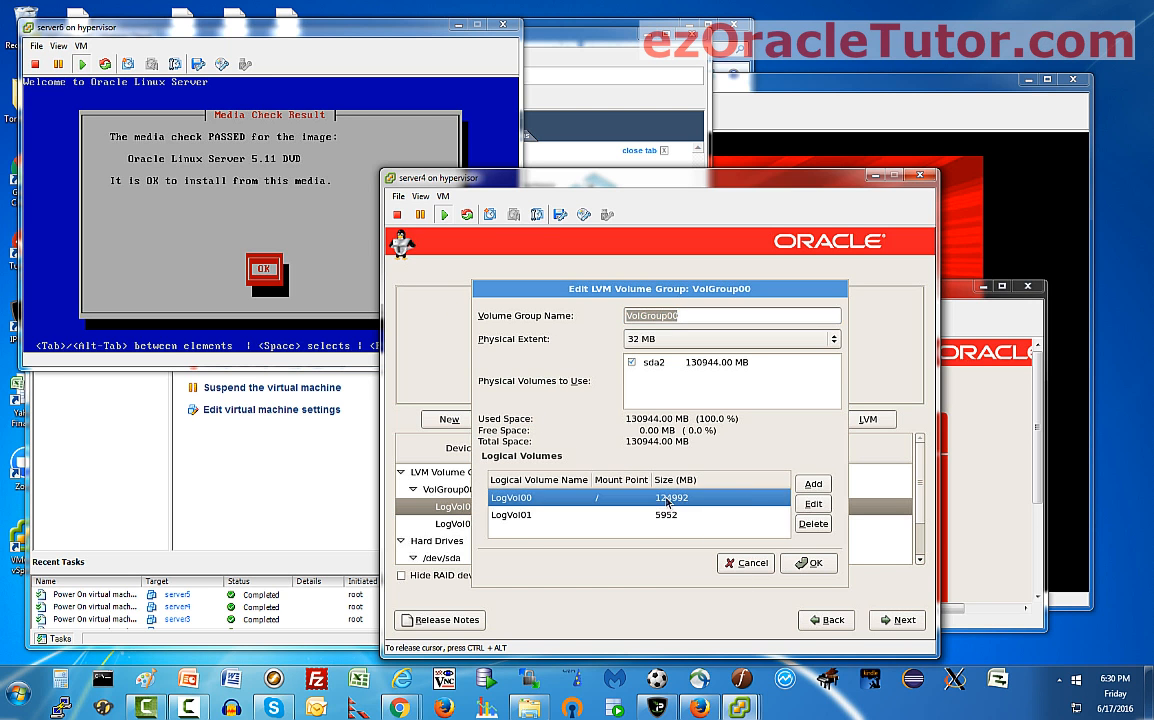
pyautogui.click(818, 505)
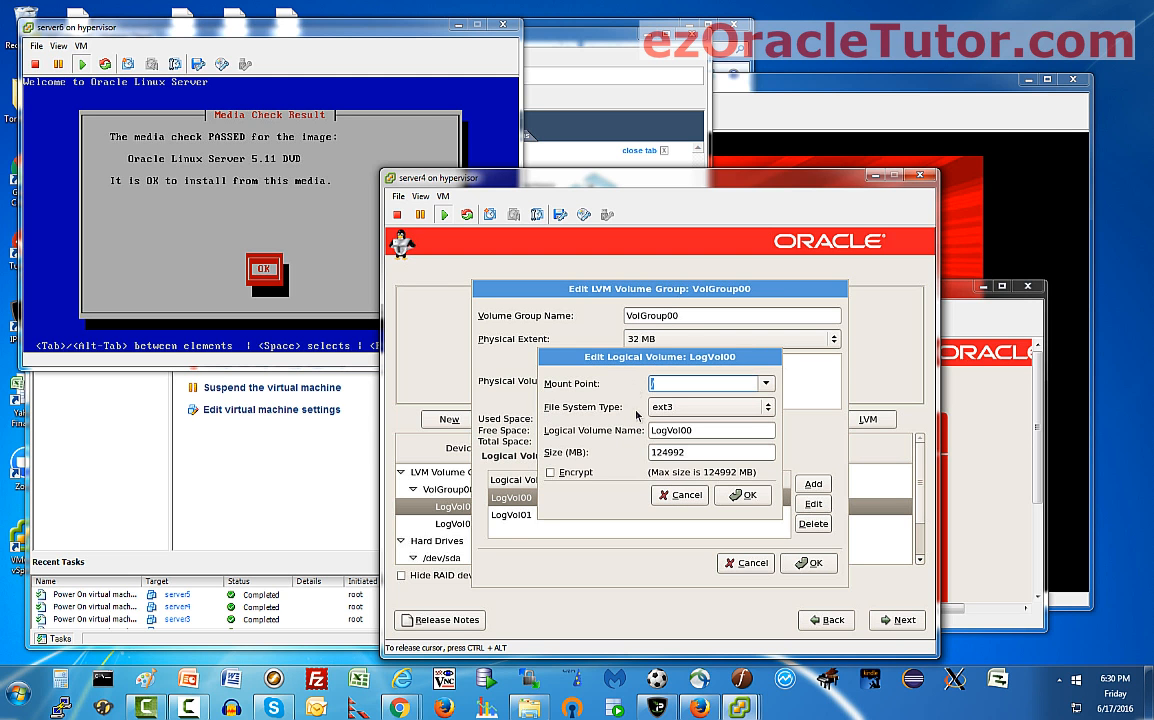
pyautogui.doubleClick(723, 455)
pyautogui.write('10000')
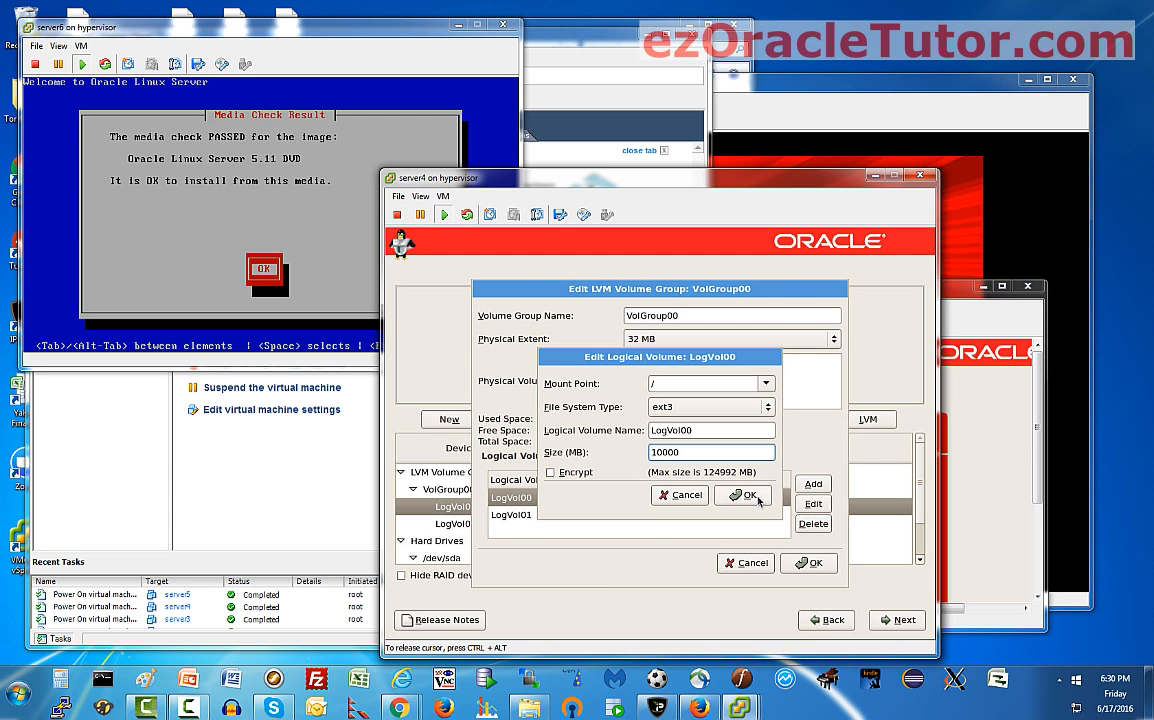
pyautogui.press('Return')
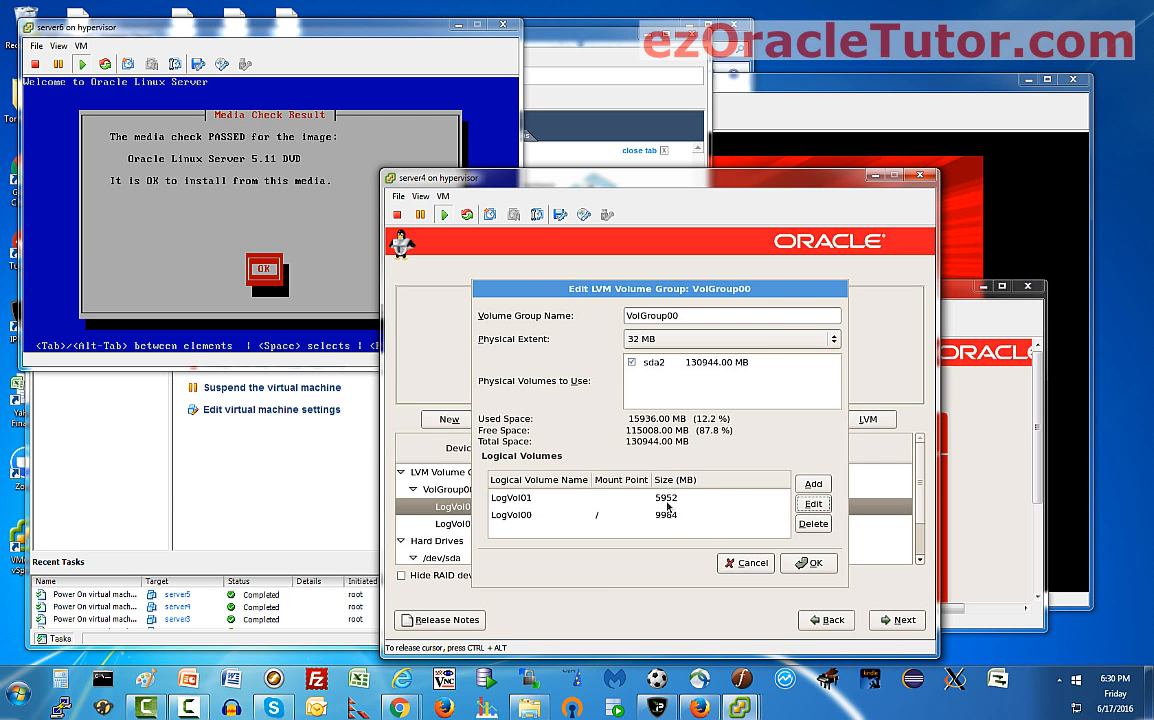
# - Set the size of the swap logical volume LogVol01 to 16384 MB
pyautogui.click(664, 497)
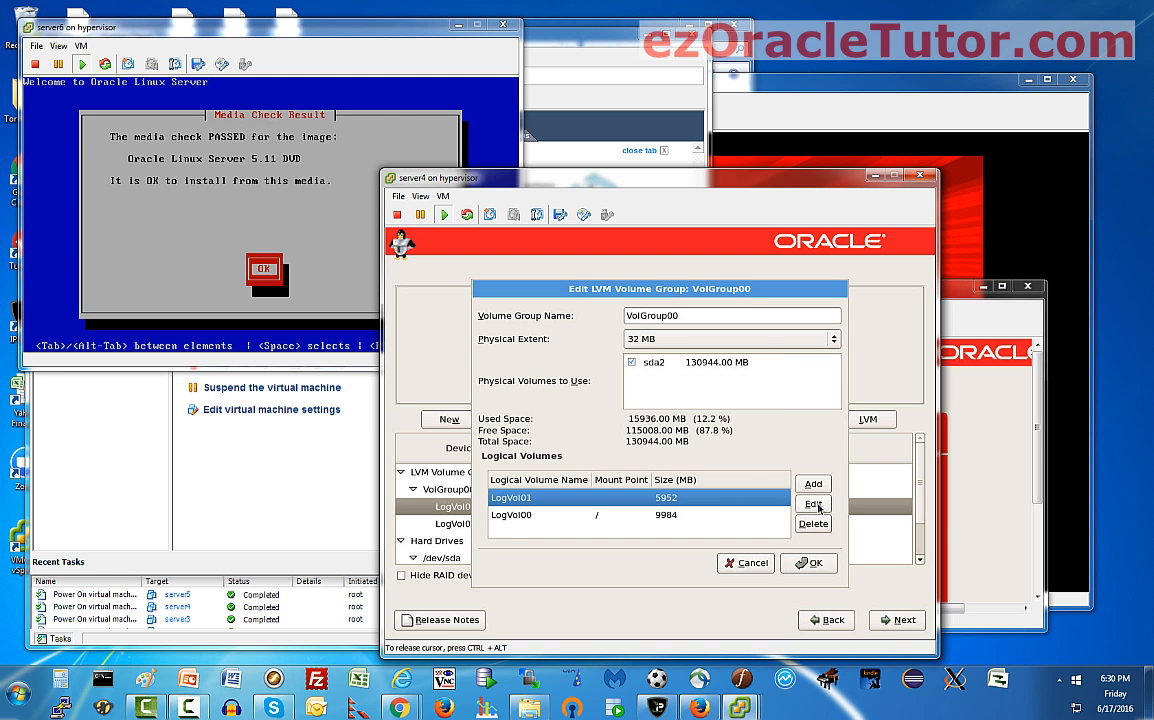
pyautogui.click(814, 505)
pyautogui.click(685, 453)
pyautogui.doubleClick(685, 453)
pyautogui.write('16384')
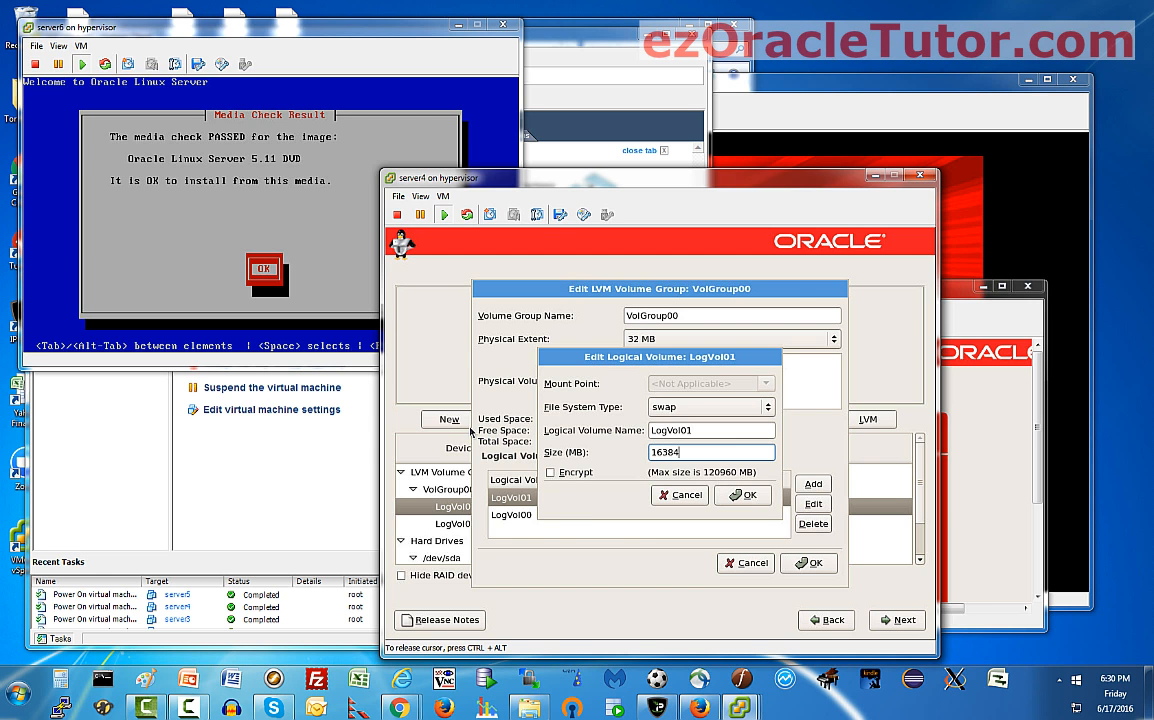
pyautogui.click(748, 495)
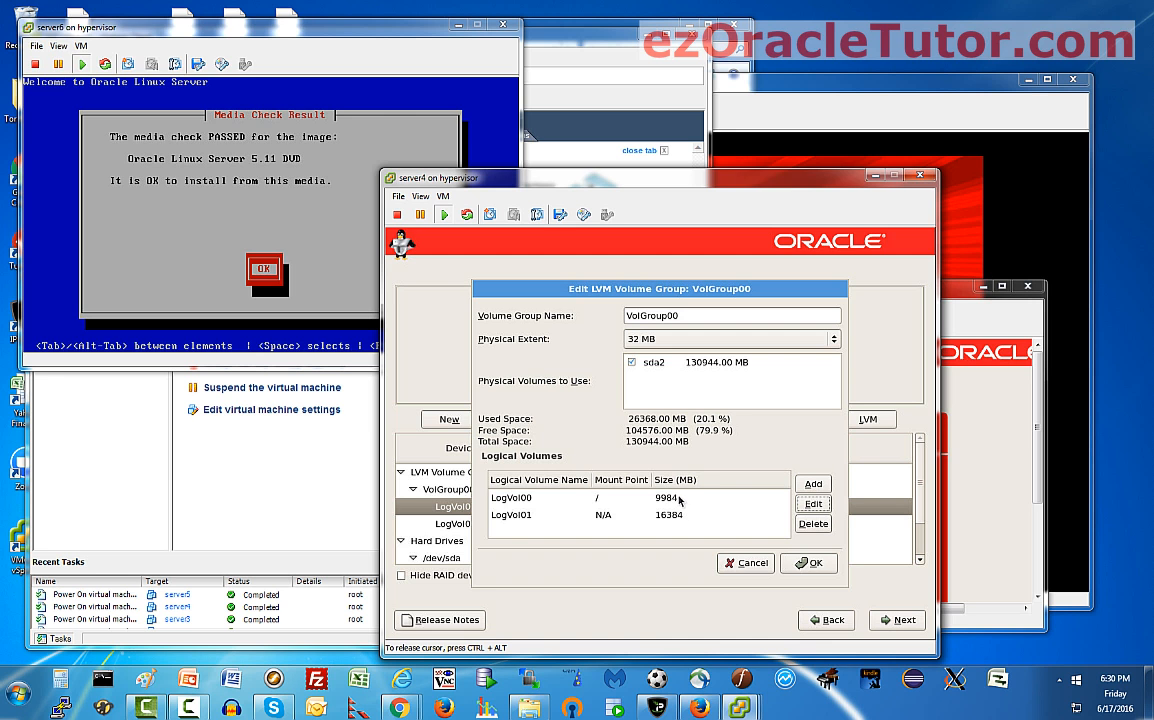
# - Set LogVol00's size to 114560 MB and apply the changes to volume group VolGroup00
pyautogui.click(678, 498)
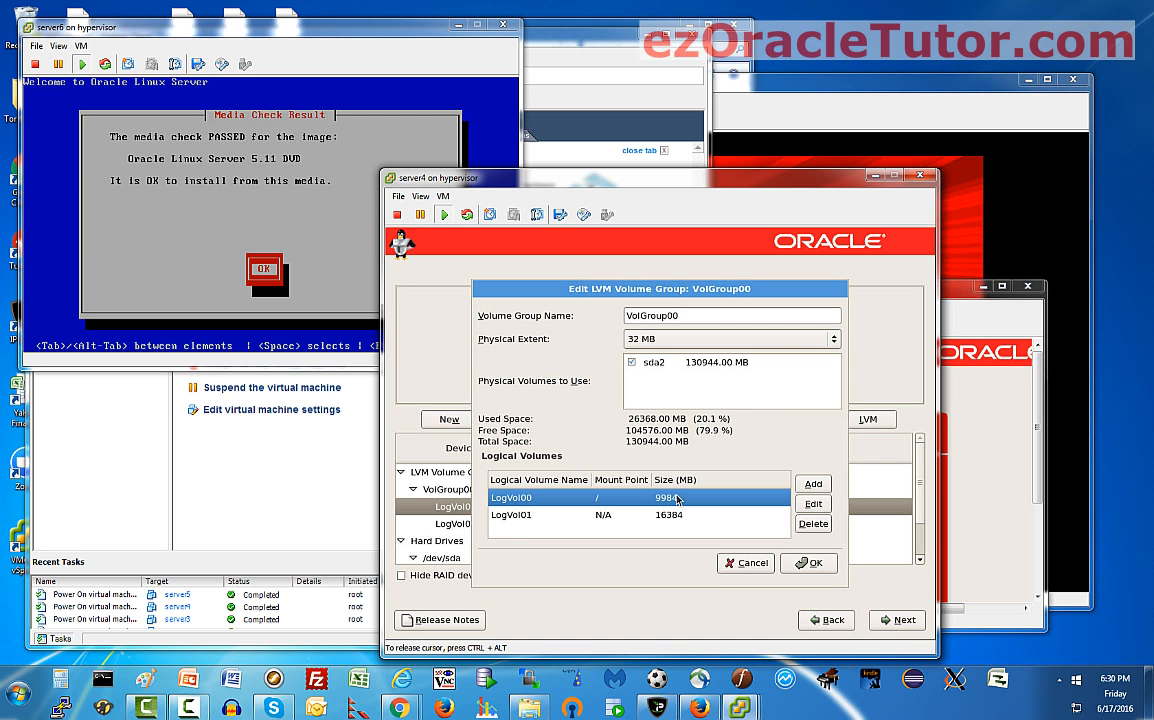
pyautogui.click(813, 504)
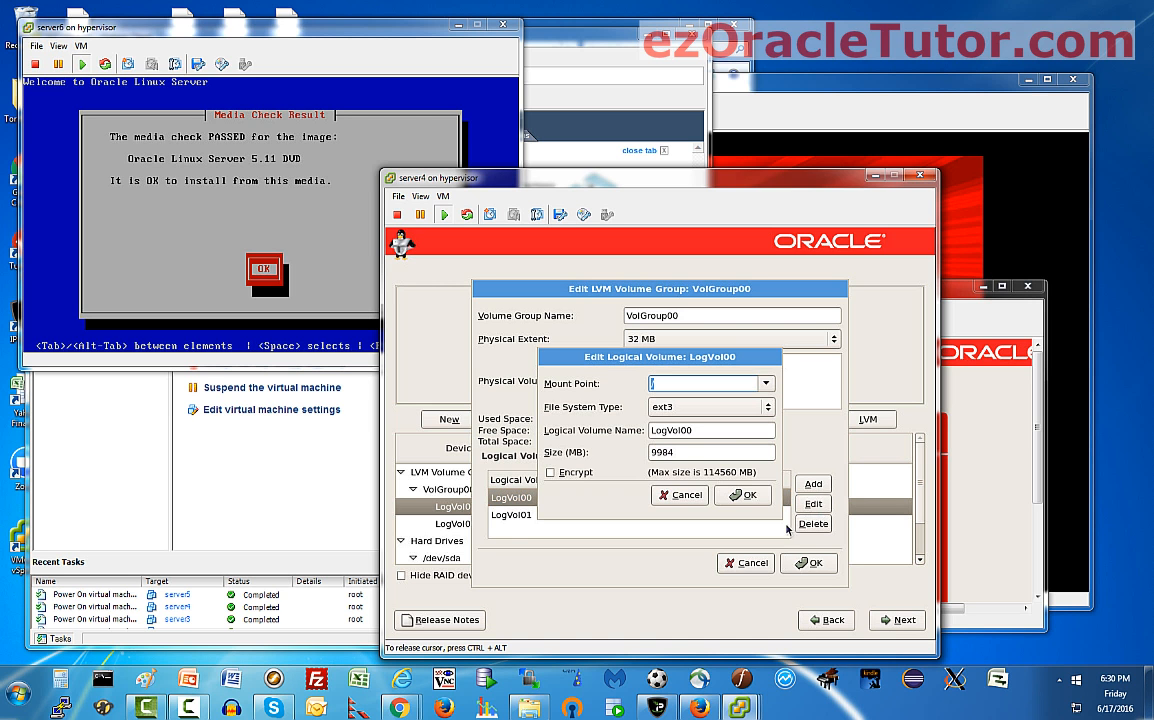
pyautogui.click(689, 450)
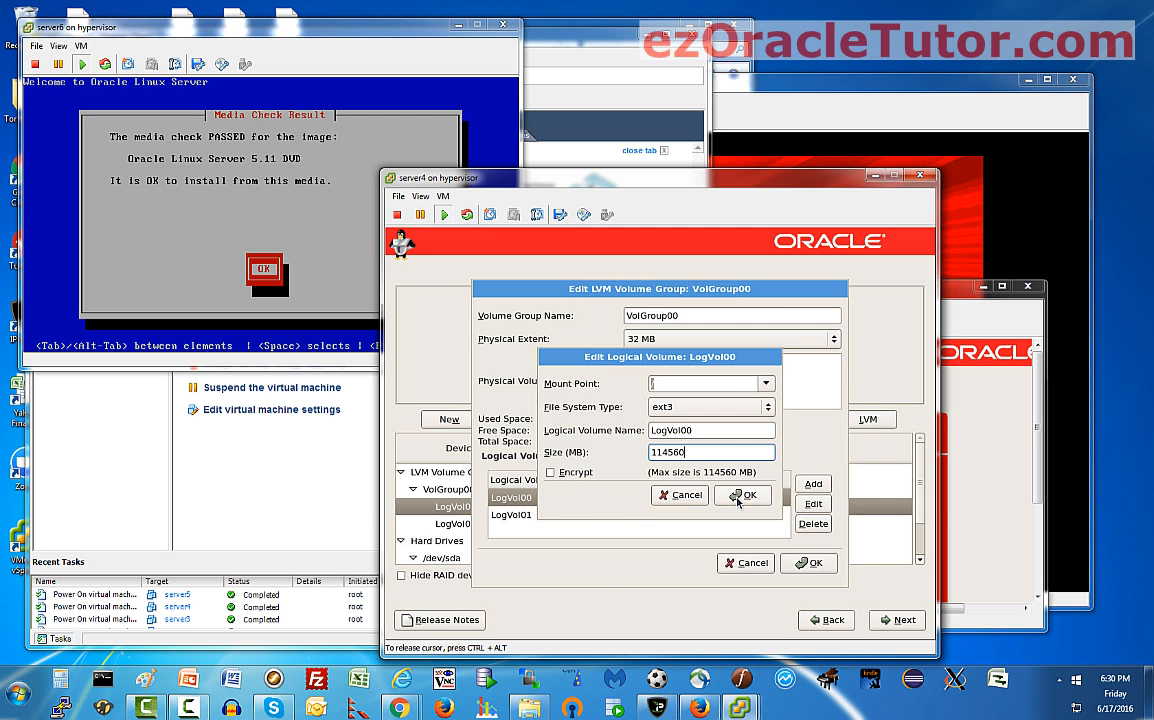
pyautogui.press('Return')
pyautogui.click(797, 562)
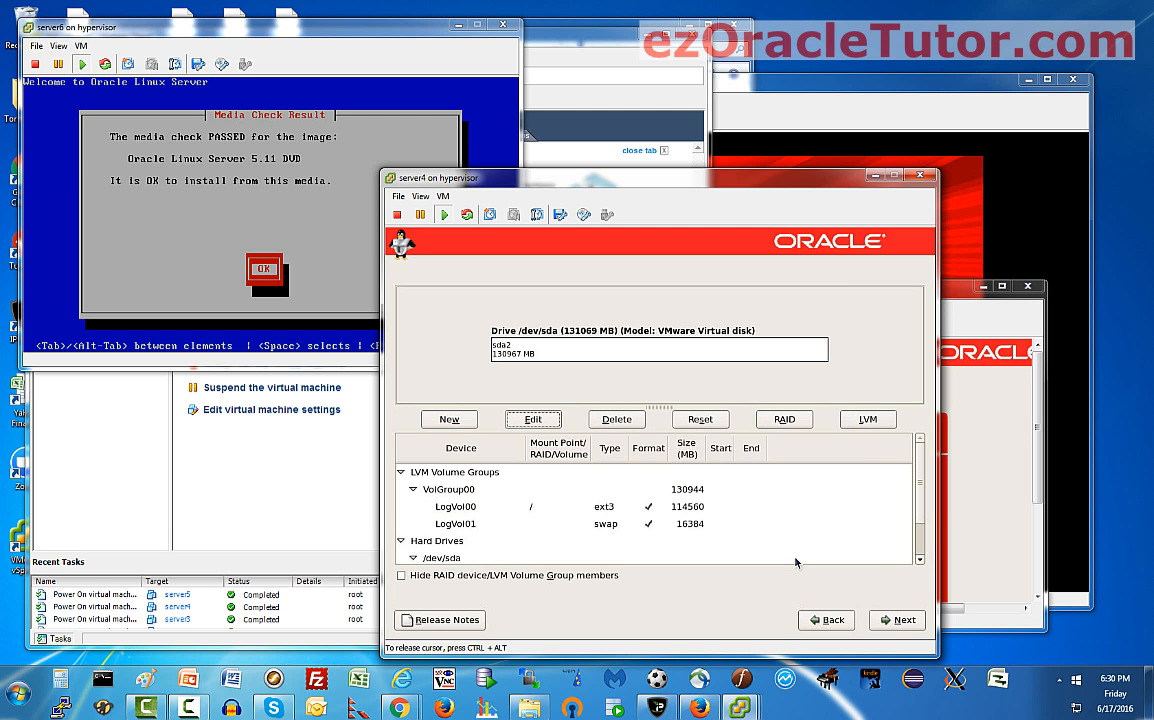
# - Accept the partition layout, the GRUB boot loader on /dev/sda, and the America/New_York time zone with the system clock on UTC
pyautogui.click(903, 622)
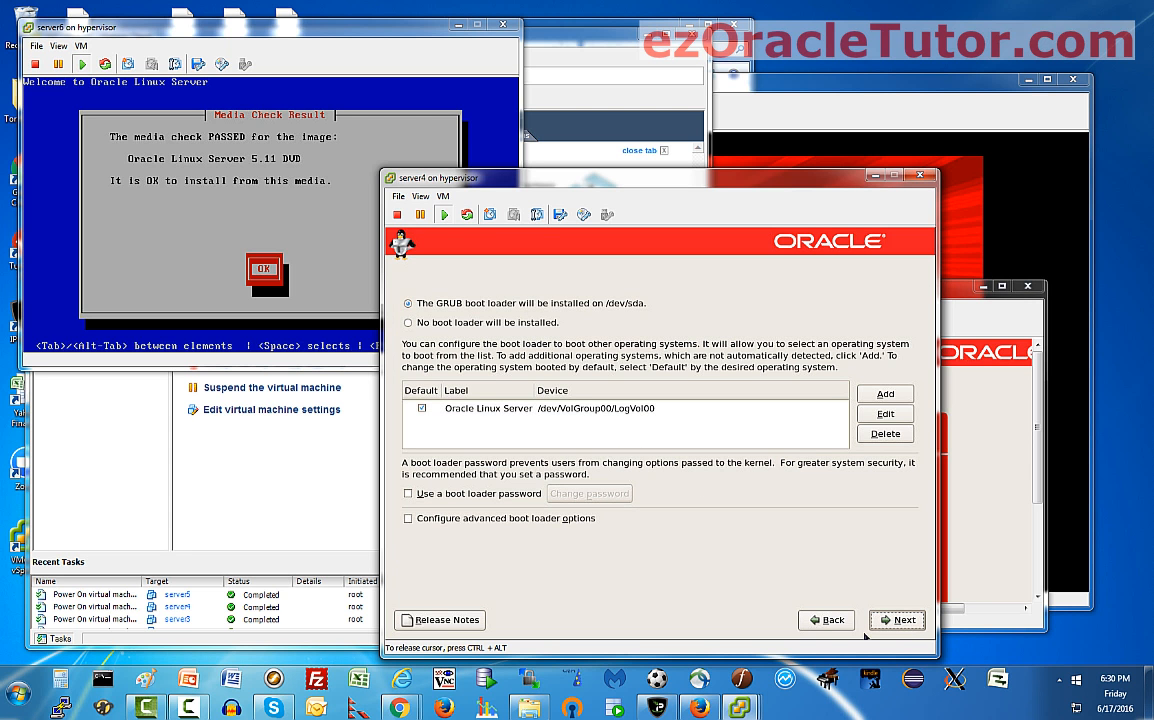
pyautogui.click(904, 619)
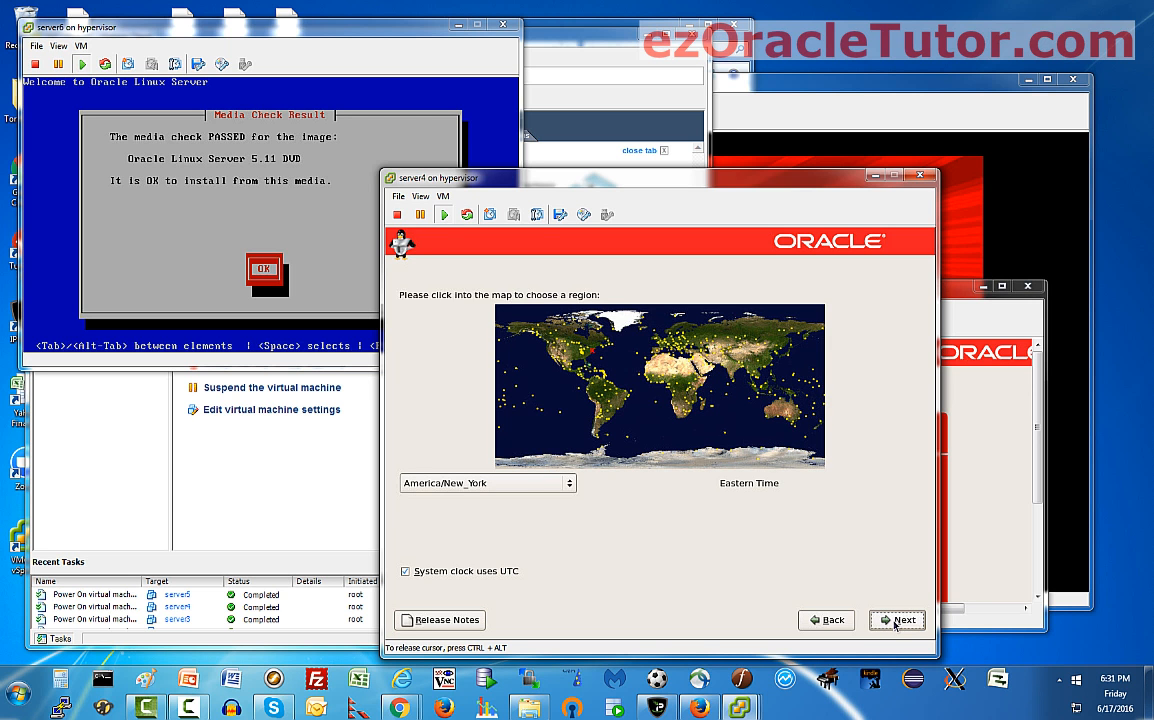
pyautogui.click(895, 622)
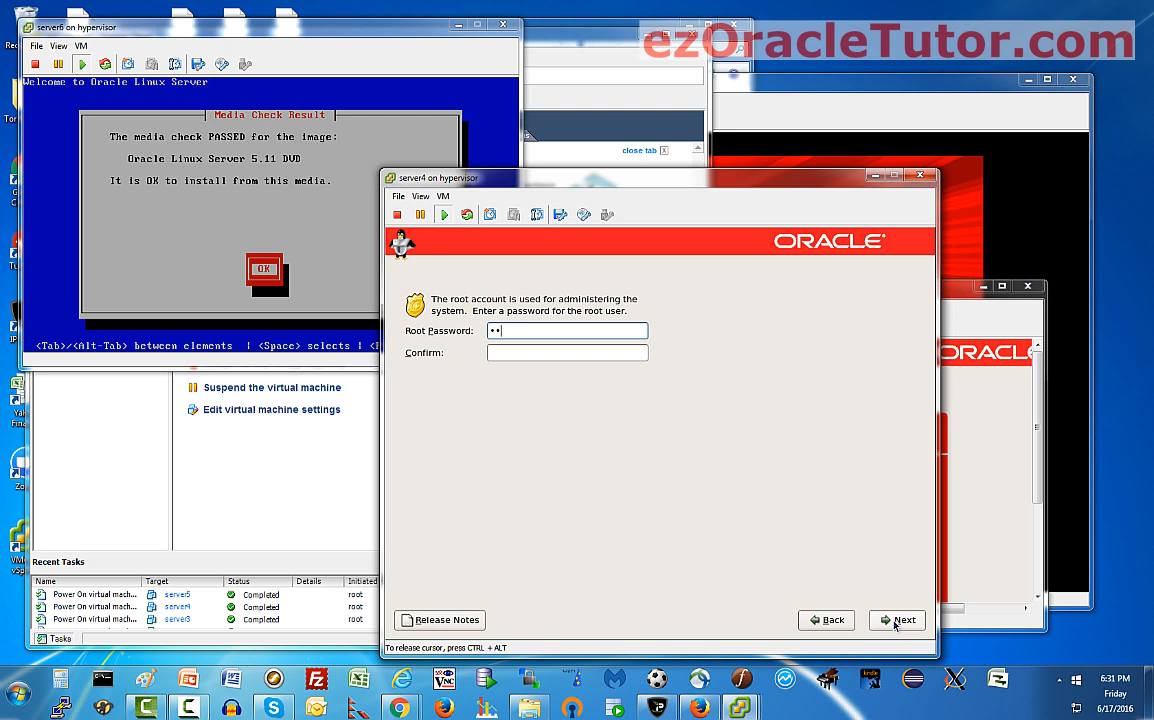
# - Enter and confirm the root password for server4, and continue to the software selection
pyautogui.press('Tab')
pyautogui.write('••••••••')
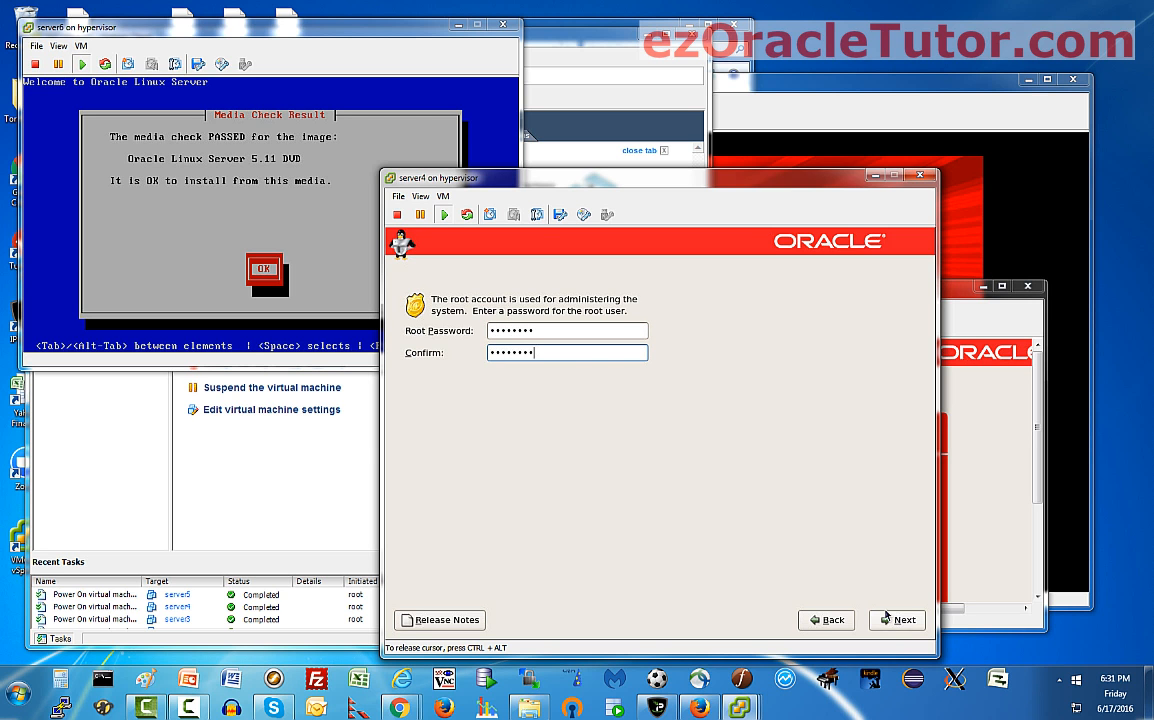
pyautogui.click(886, 617)
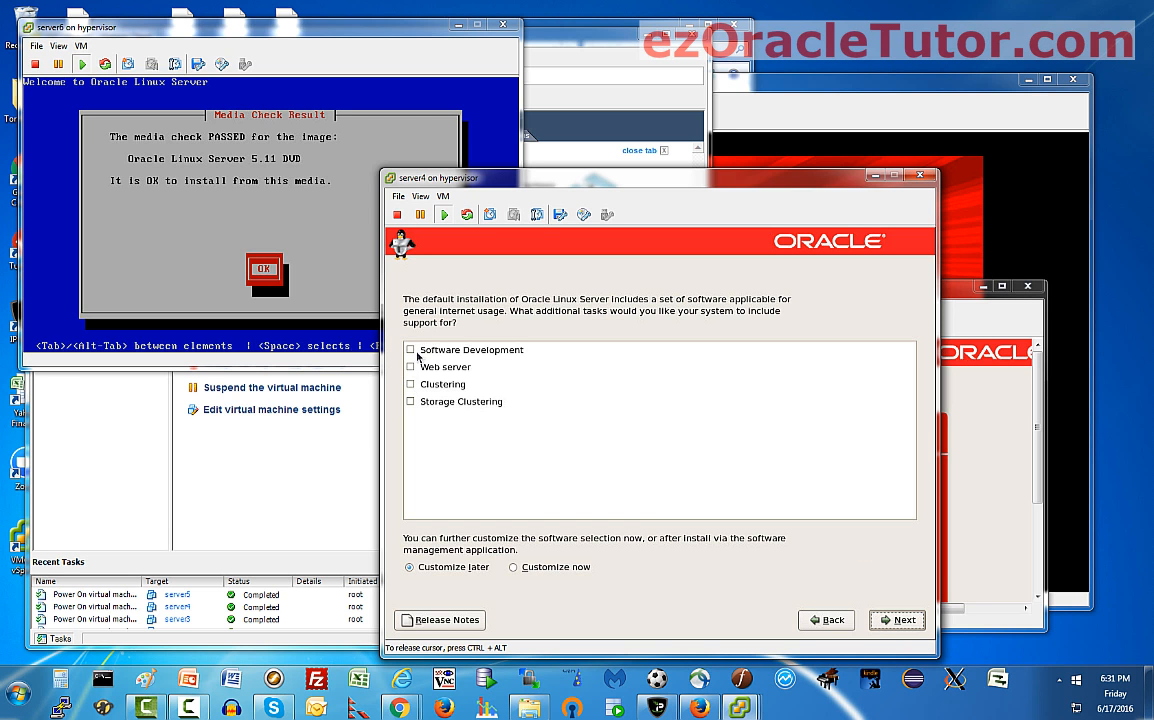
# - Add Software Development, Web server, Clustering and Storage Clustering to server4's installation, leaving customization for later, and continue
pyautogui.click(410, 349)
pyautogui.click(410, 366)
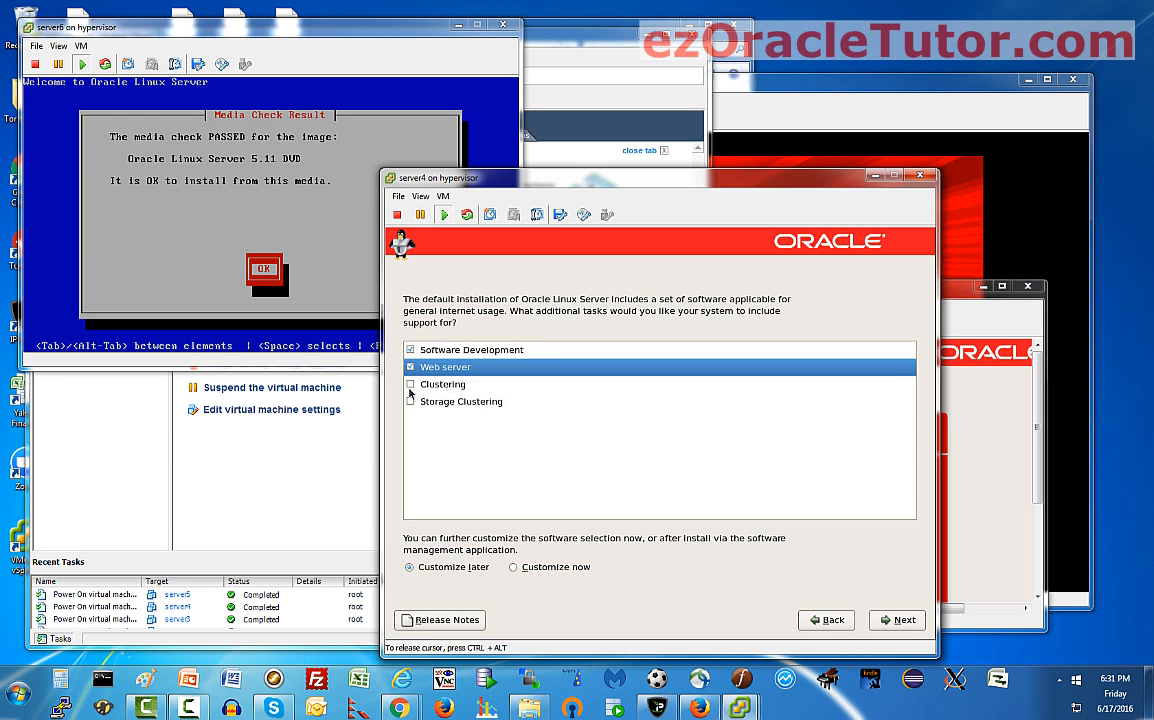
pyautogui.click(410, 384)
pyautogui.click(409, 401)
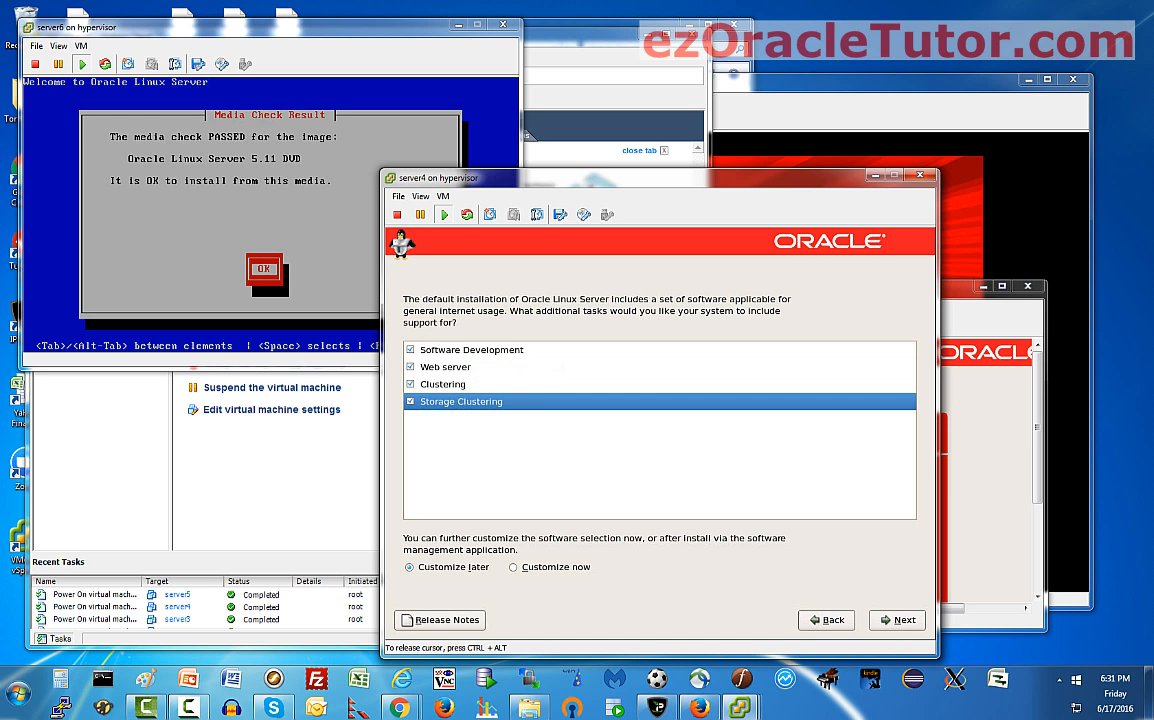
pyautogui.click(885, 621)
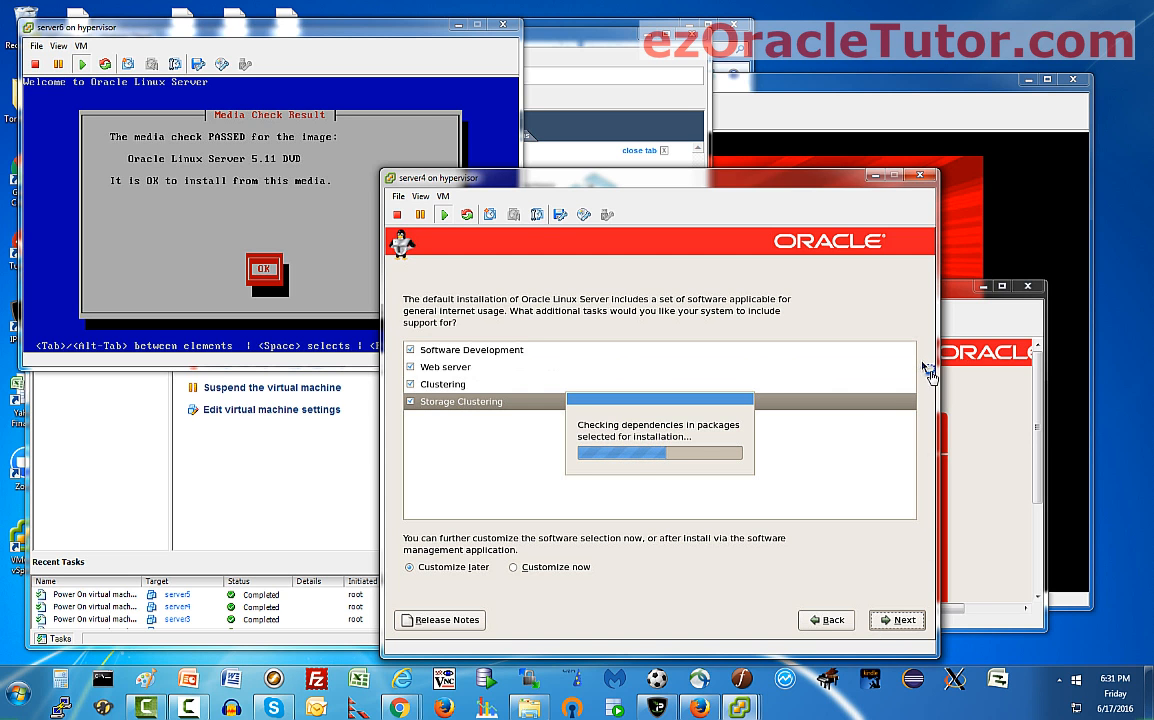
# - Check the Oracle Linux installer's welcome screen in server3's console and close that console window
pyautogui.click(962, 300)
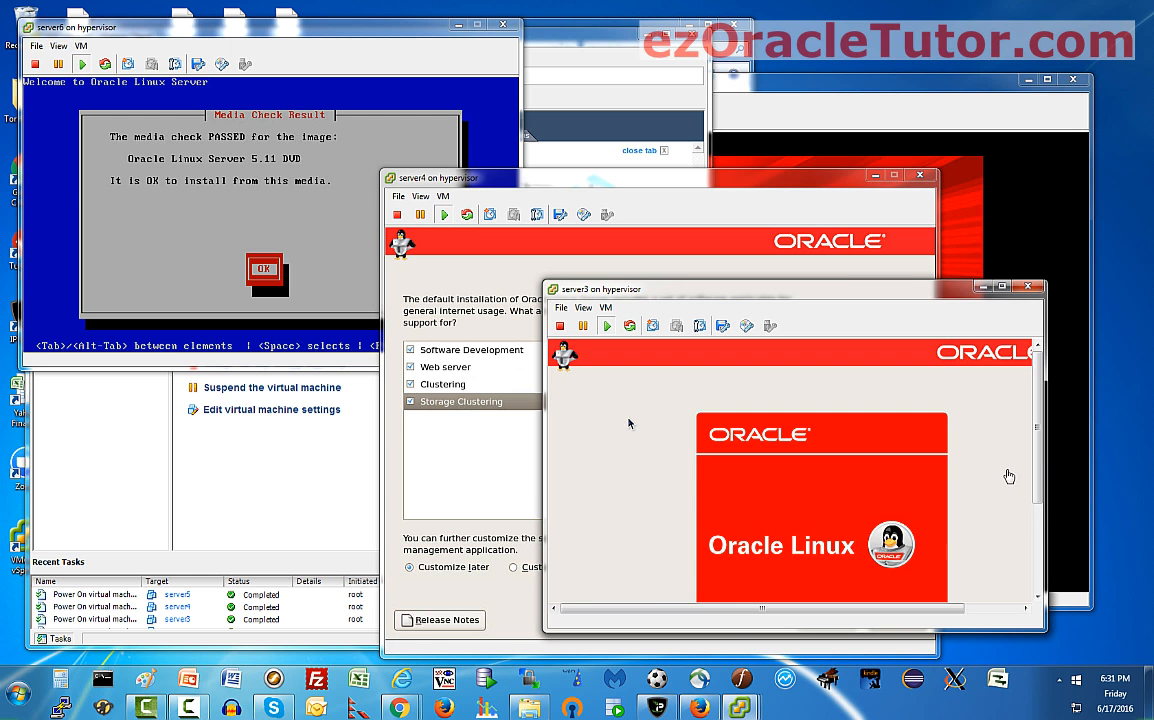
pyautogui.moveTo(1038, 472); pyautogui.dragTo(1062, 575)
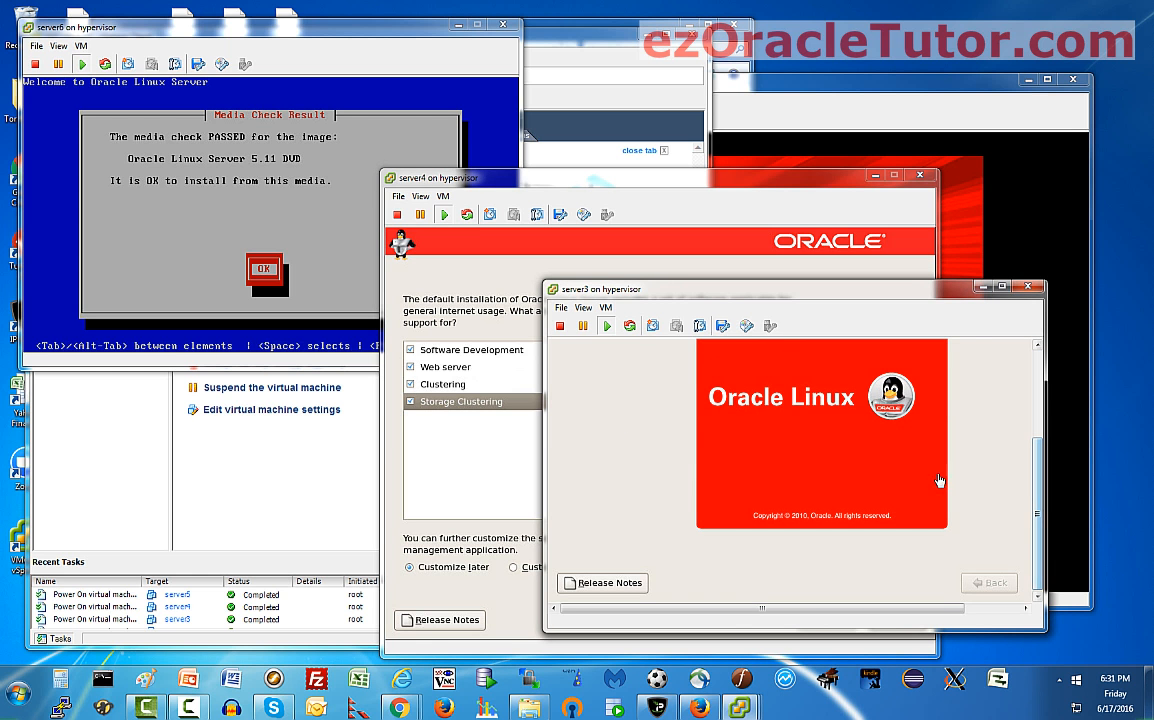
pyautogui.click(1028, 289)
# - Bring server1's console forward and shut down server1 from its Oracle Linux login screen
pyautogui.click(1035, 295)
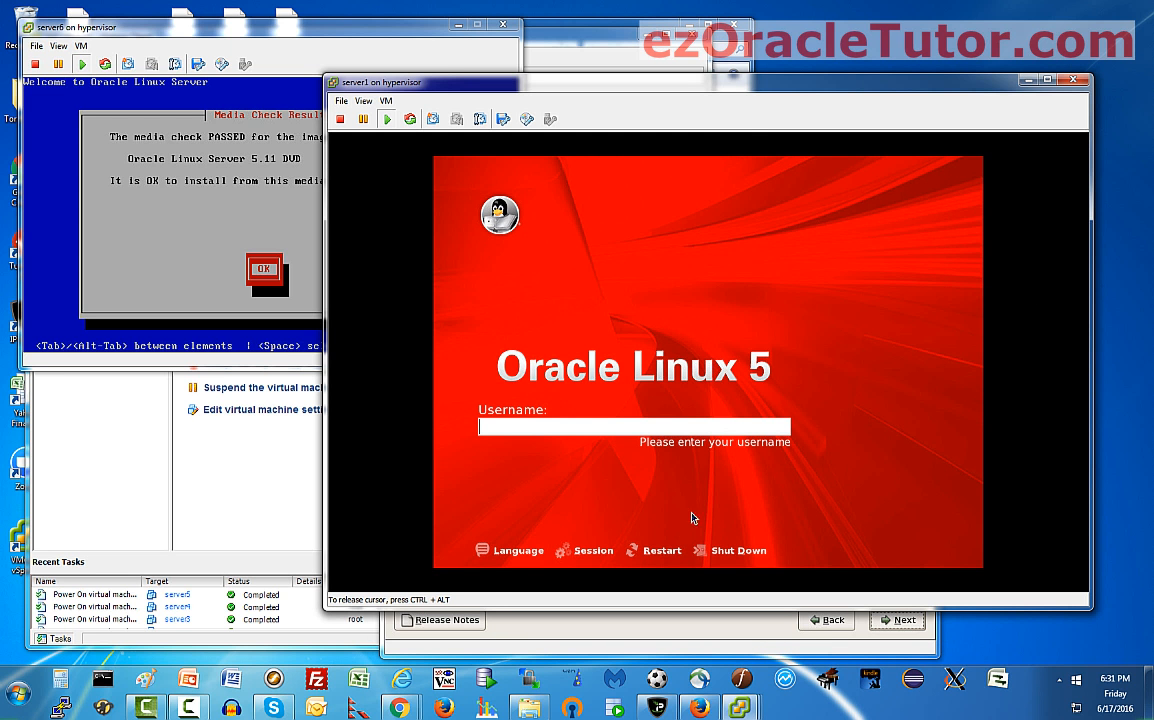
pyautogui.click(723, 558)
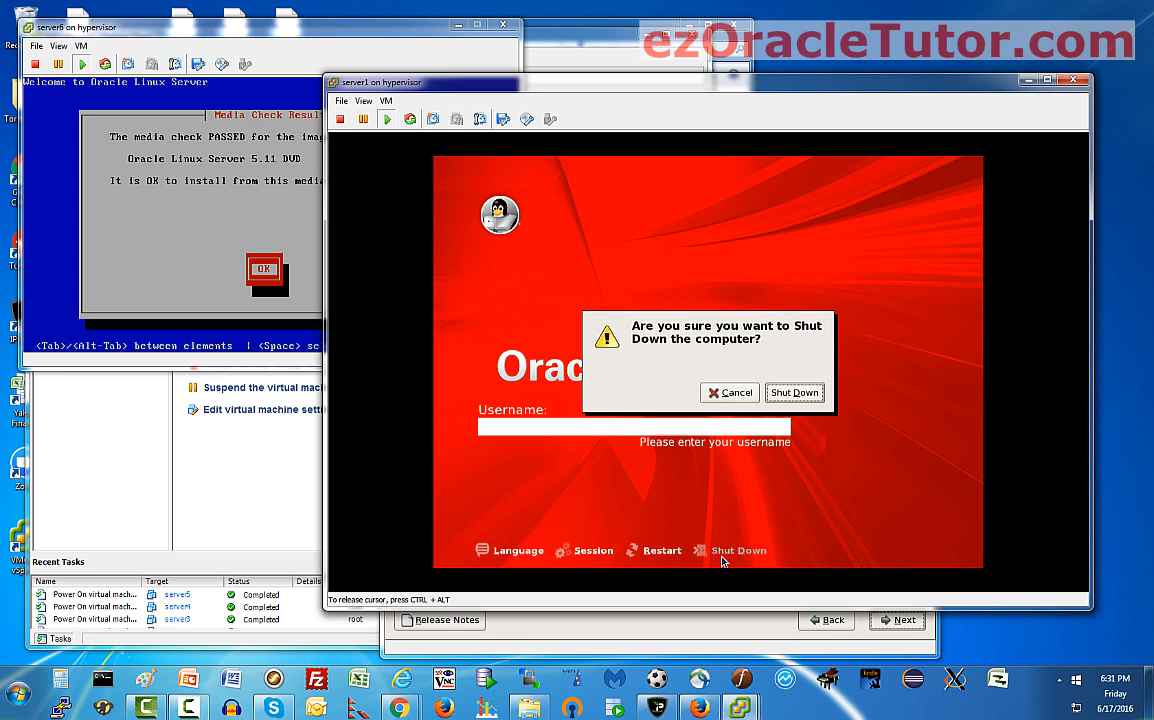
pyautogui.click(792, 395)
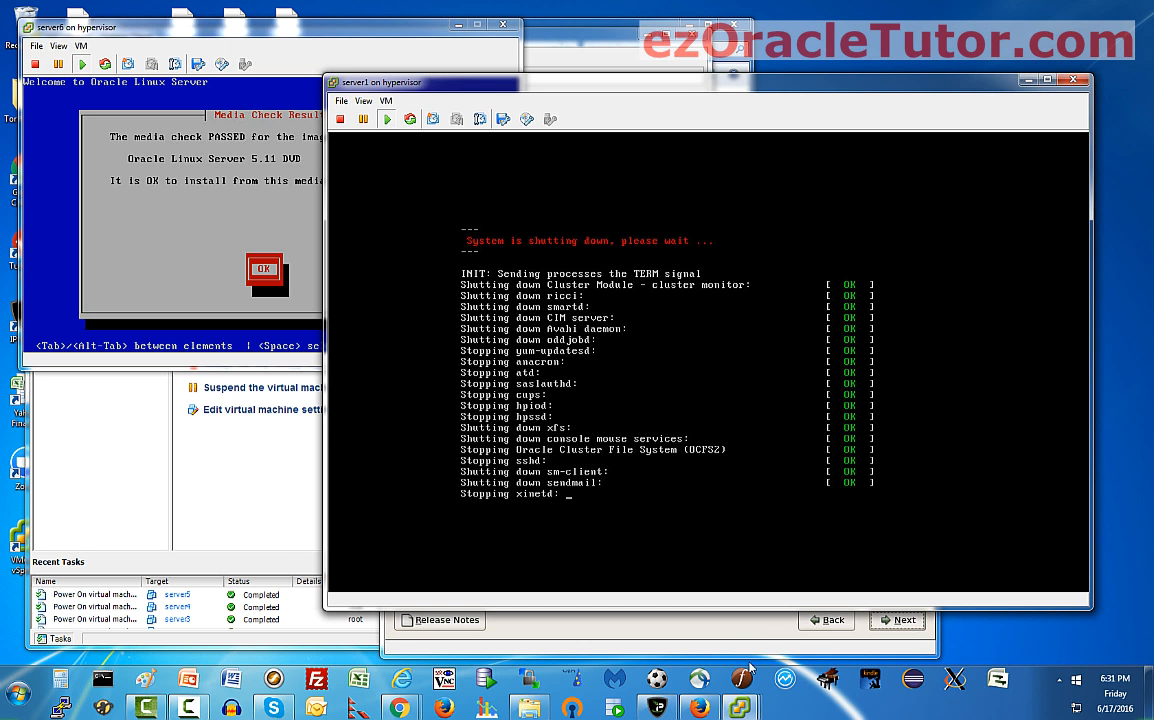
# - Bring up server2's console to check its shutdown, and minimize the console window
pyautogui.moveTo(739, 680)
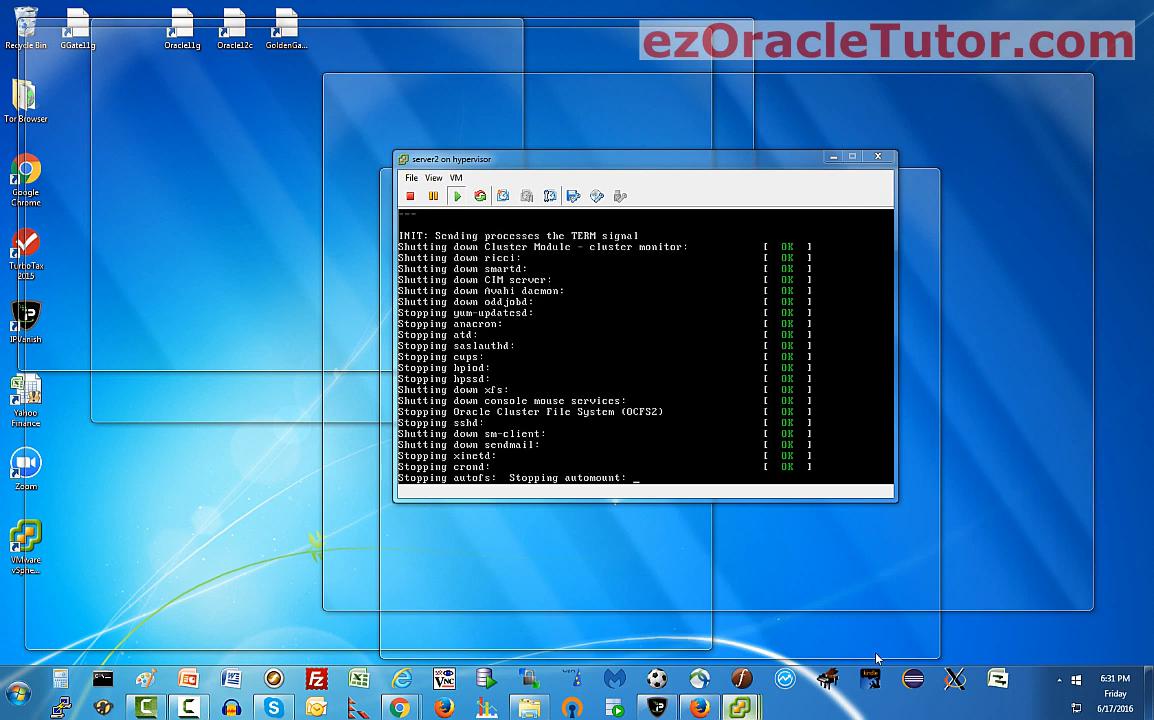
pyautogui.click(860, 640)
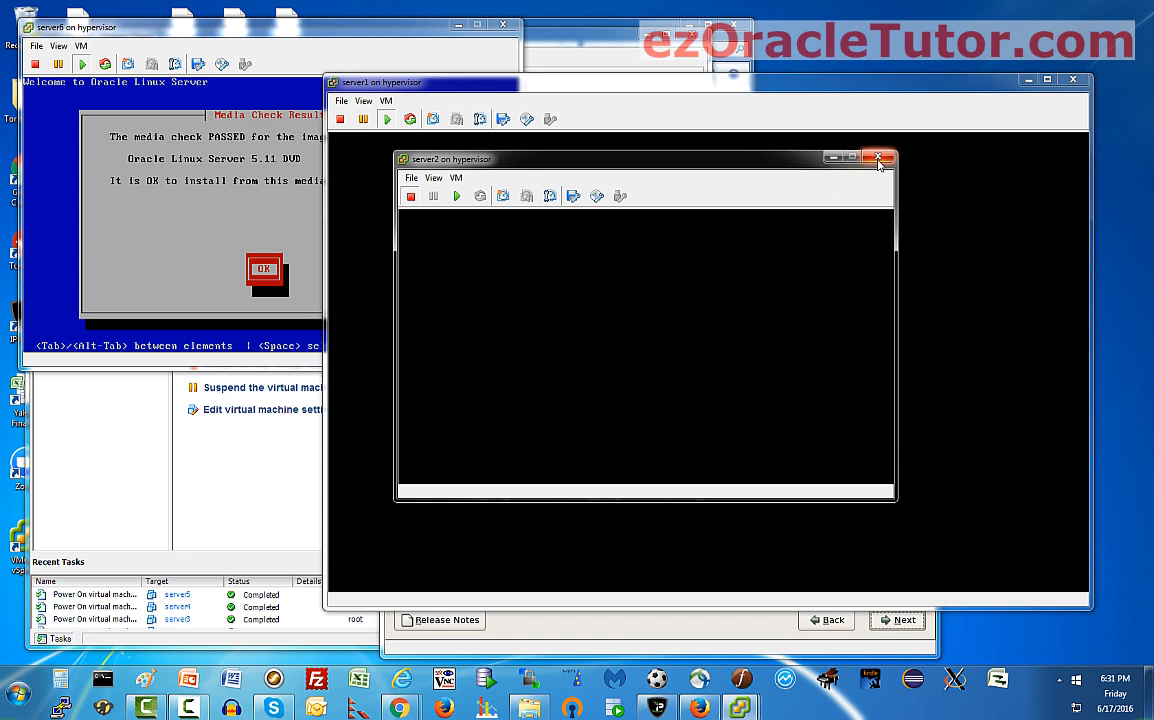
pyautogui.click(832, 157)
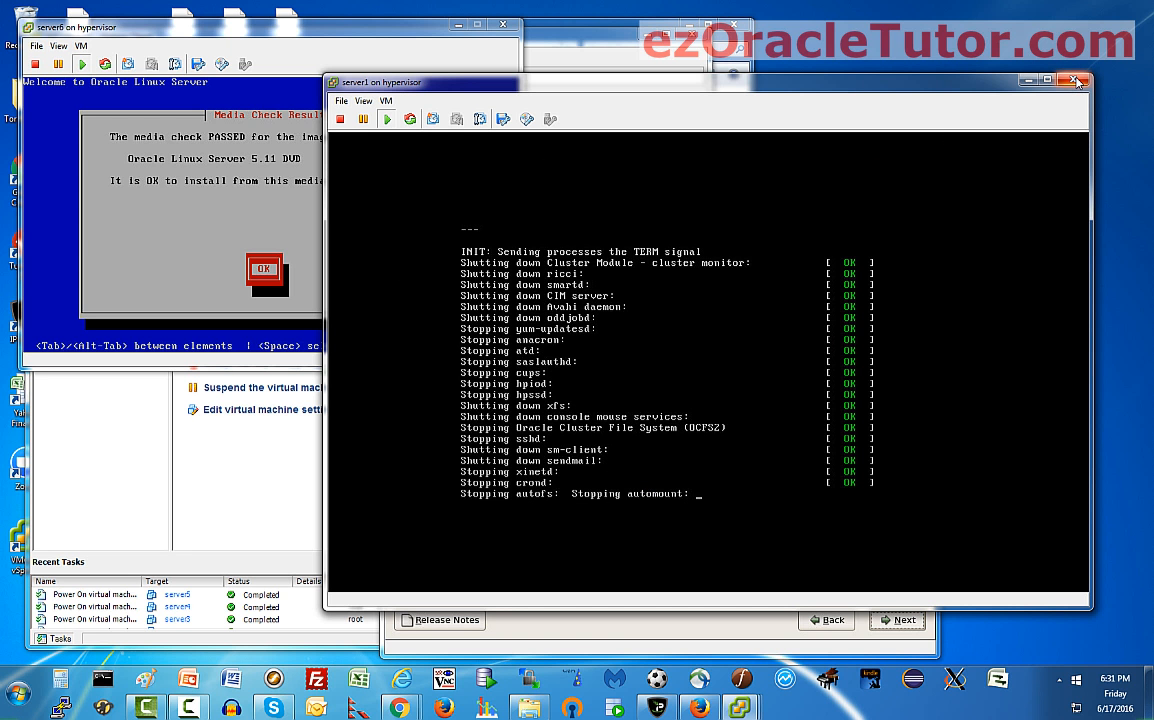
# - Minimize server1's console, close server4's console and minimize server6's console to uncover the vSphere Client inventory
pyautogui.click(1025, 80)
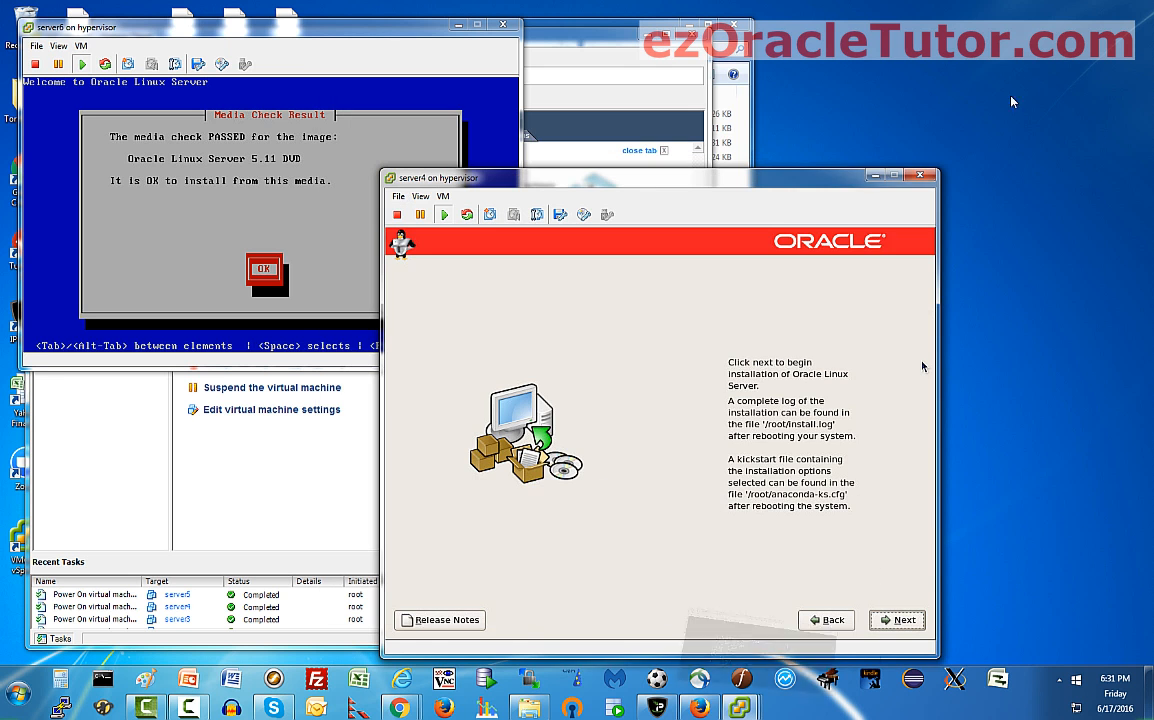
pyautogui.click(920, 176)
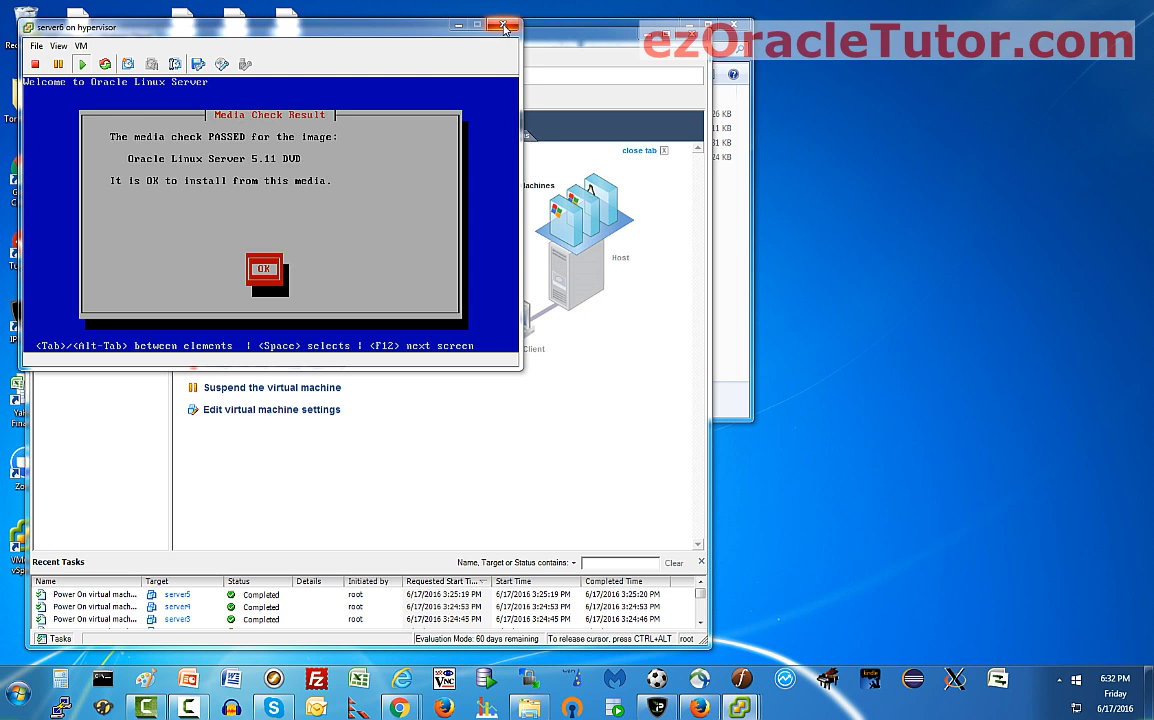
pyautogui.click(458, 24)
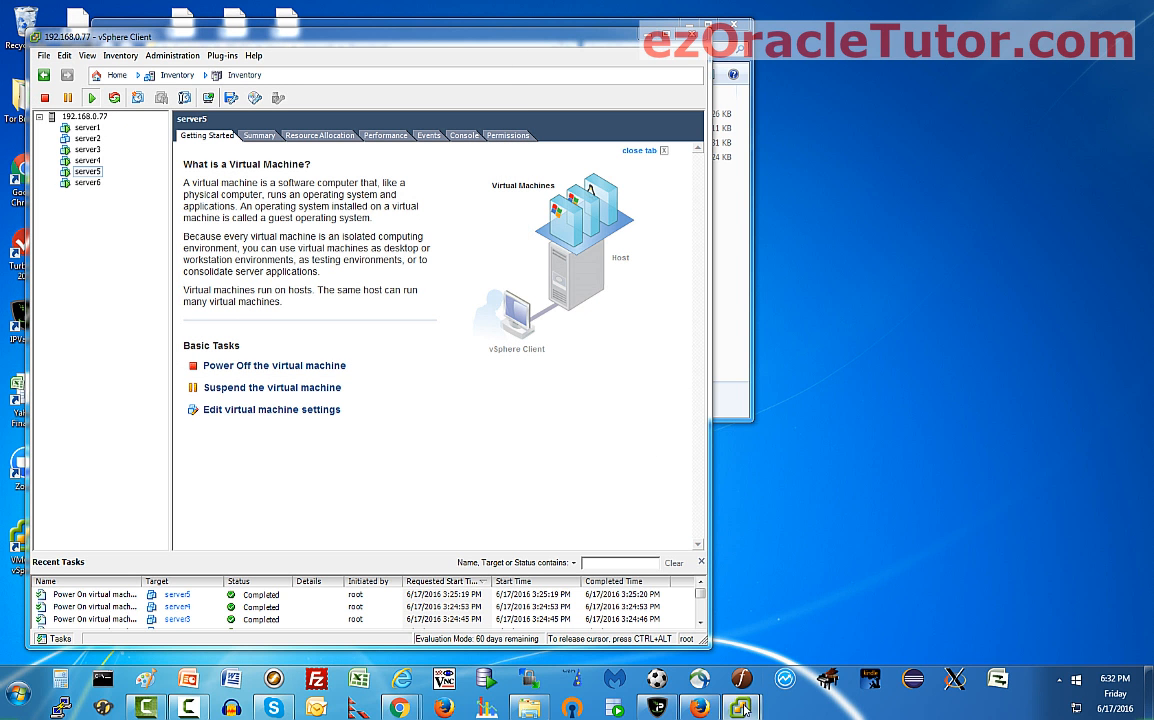
# - Restore server1's console window to check its shutdown progress
pyautogui.moveTo(744, 705)
pyautogui.click(835, 635)
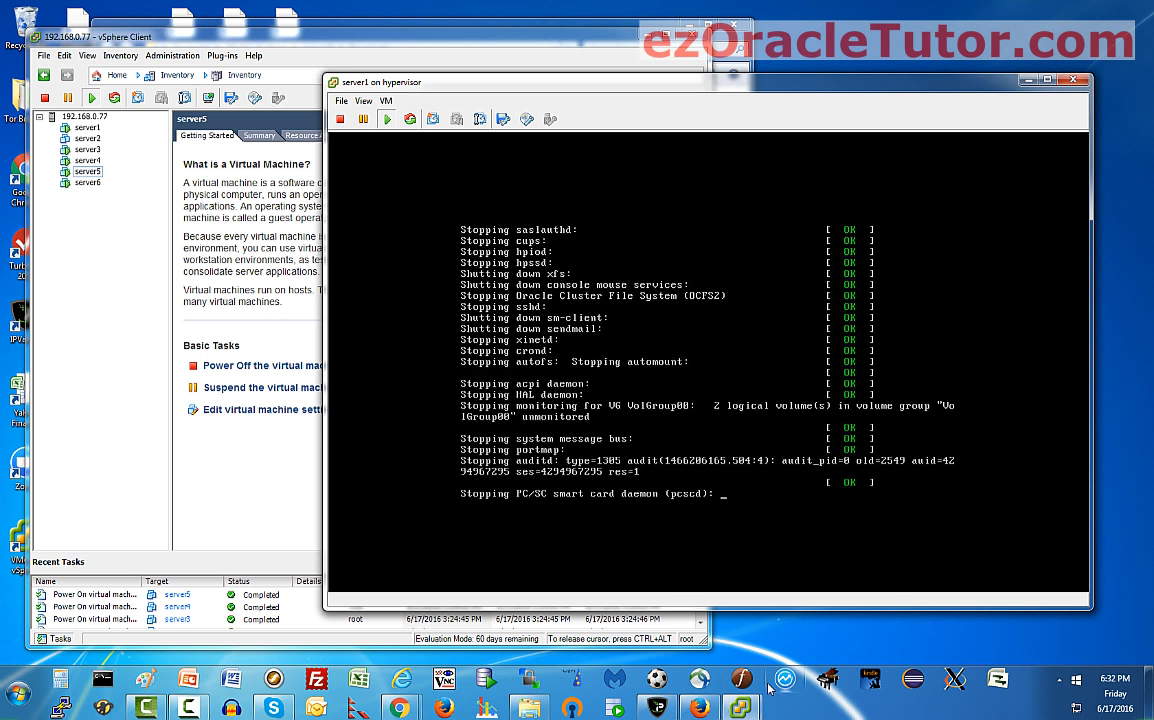
# - Bring server1's console back to the front to check its shutdown, and close the console window
pyautogui.moveTo(742, 702)
pyautogui.click(687, 633)
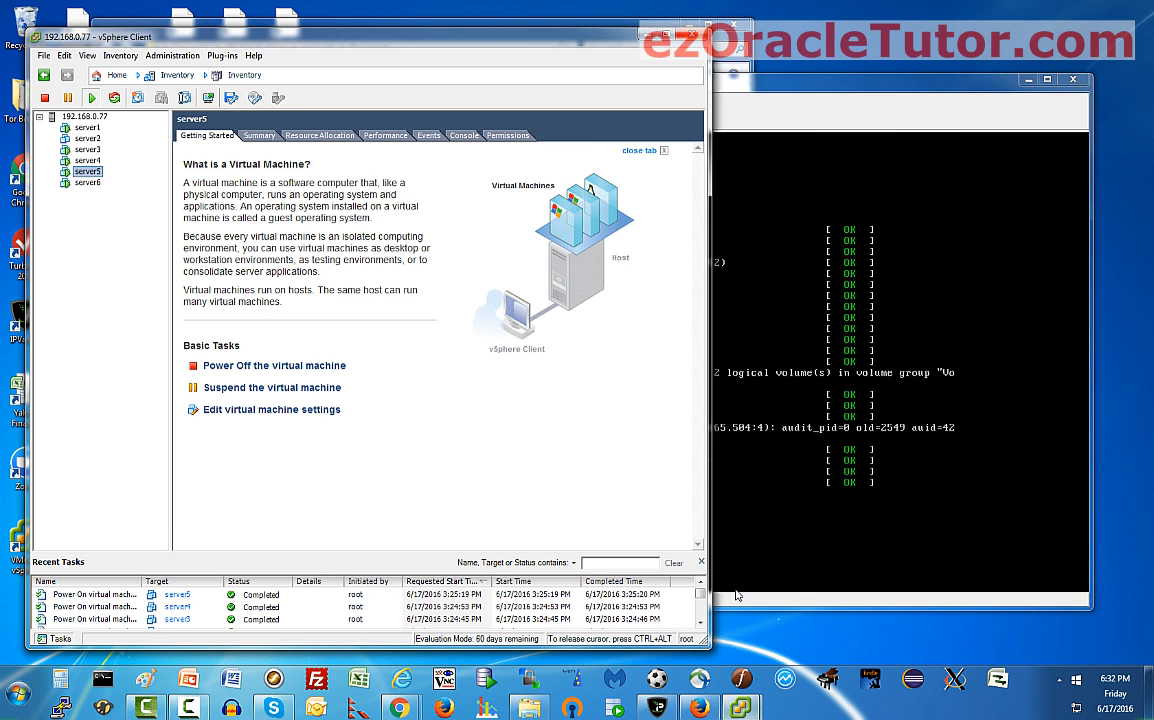
pyautogui.click(986, 510)
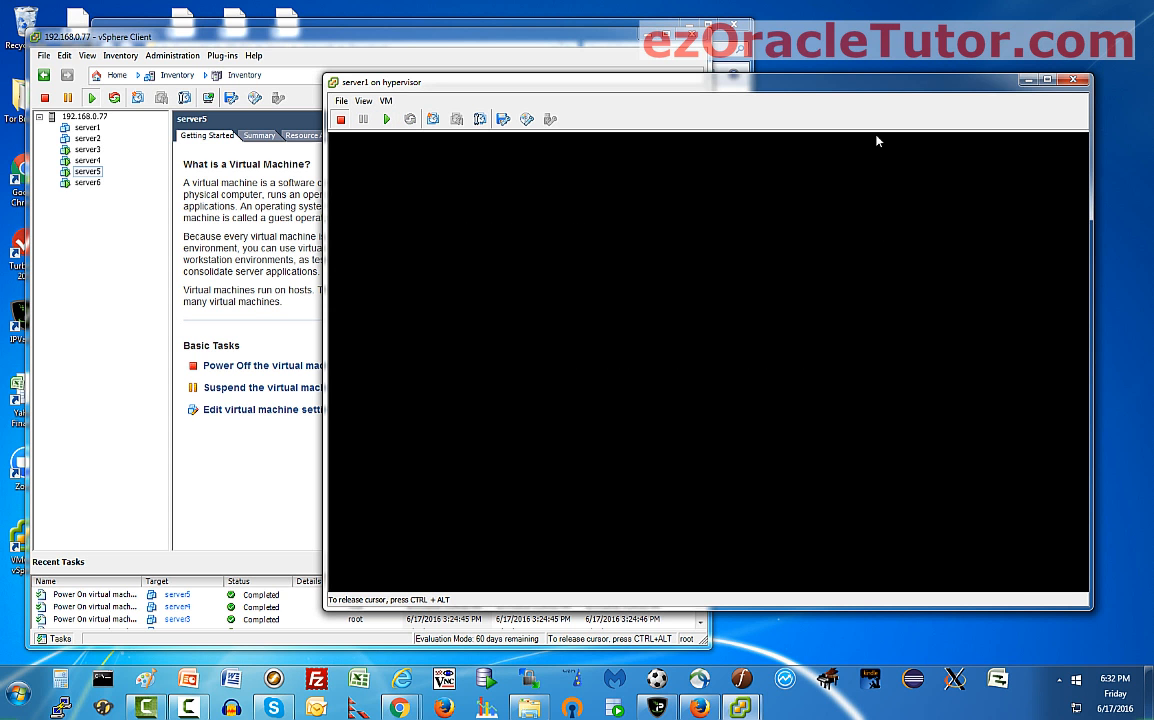
pyautogui.click(1074, 82)
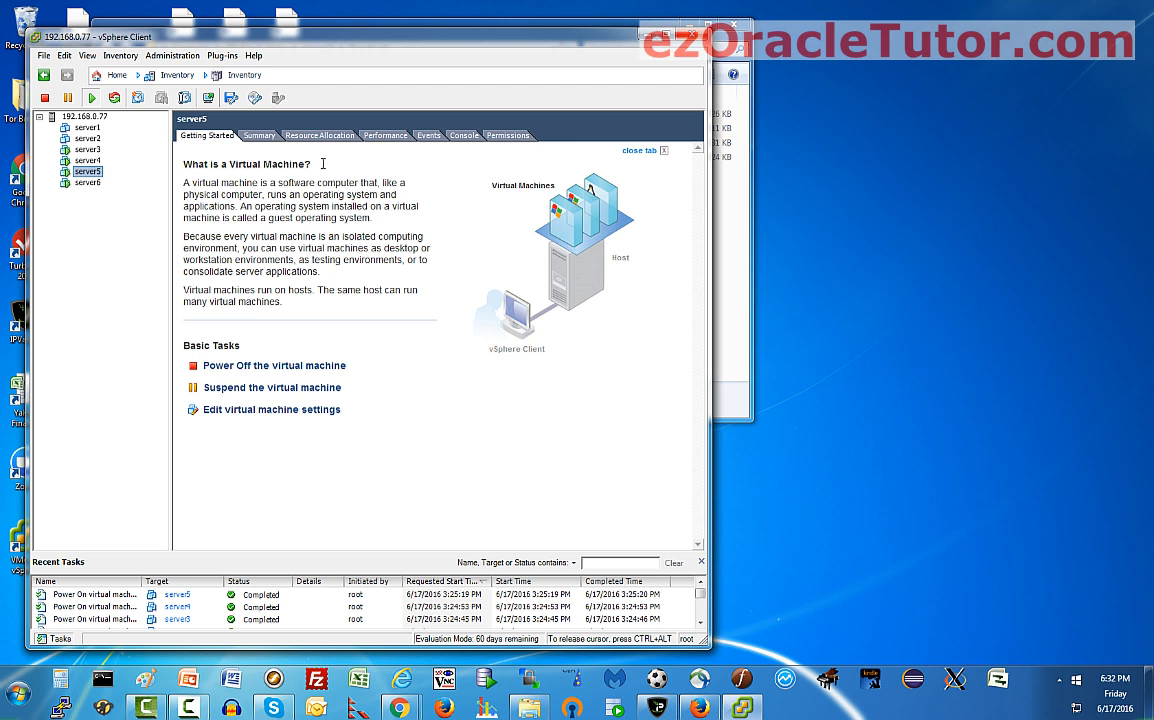
# - Power off the server3 virtual machine from the inventory and confirm the power-off
pyautogui.click(88, 150)
pyautogui.rightClick(88, 150)
pyautogui.moveTo(124, 160)
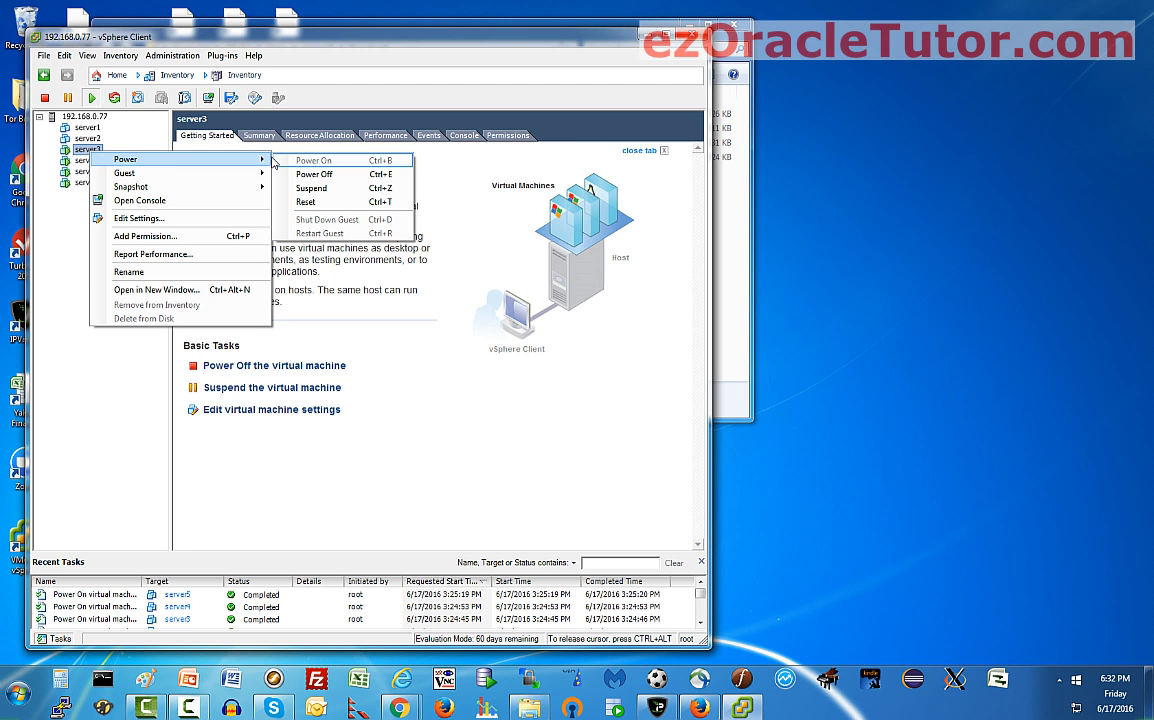
pyautogui.click(318, 175)
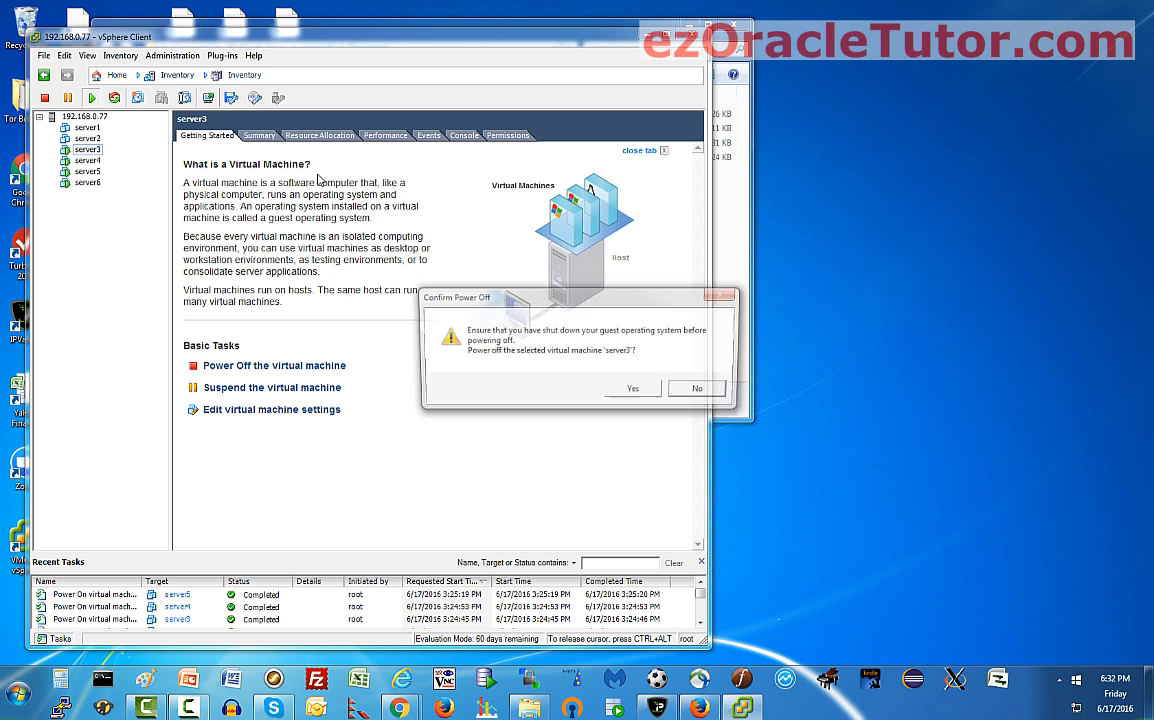
pyautogui.click(632, 391)
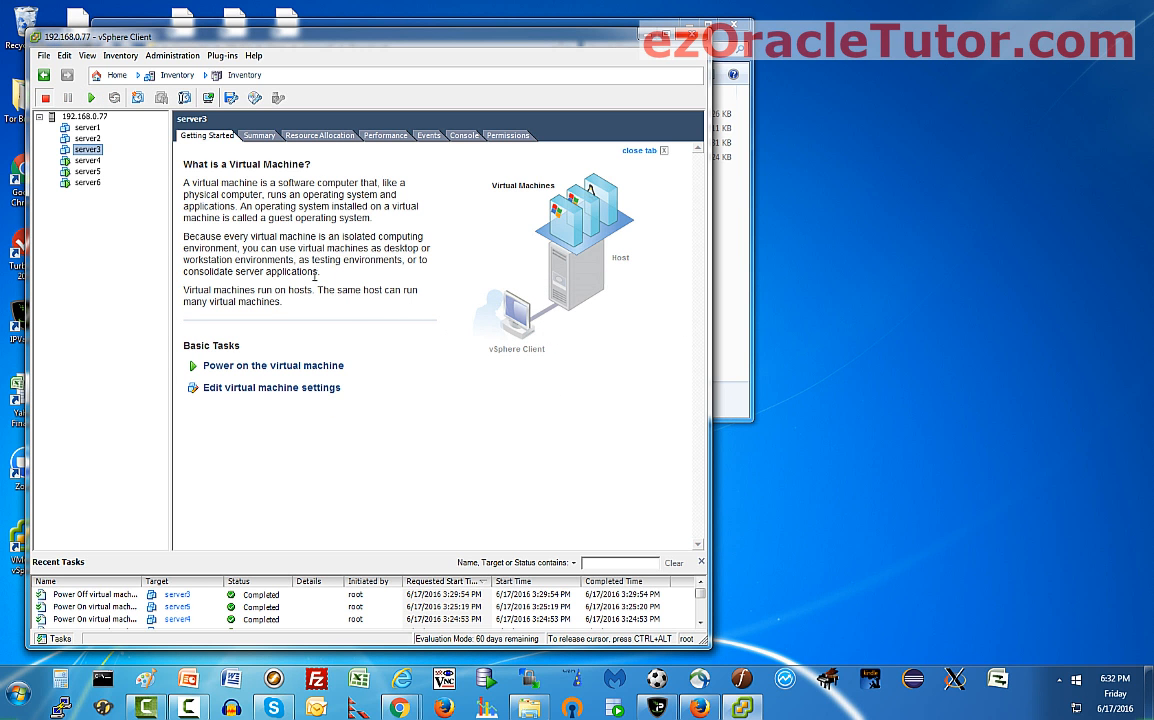
# - Power off the server4 virtual machine from the inventory and confirm the power-off
pyautogui.click(82, 160)
pyautogui.rightClick(82, 161)
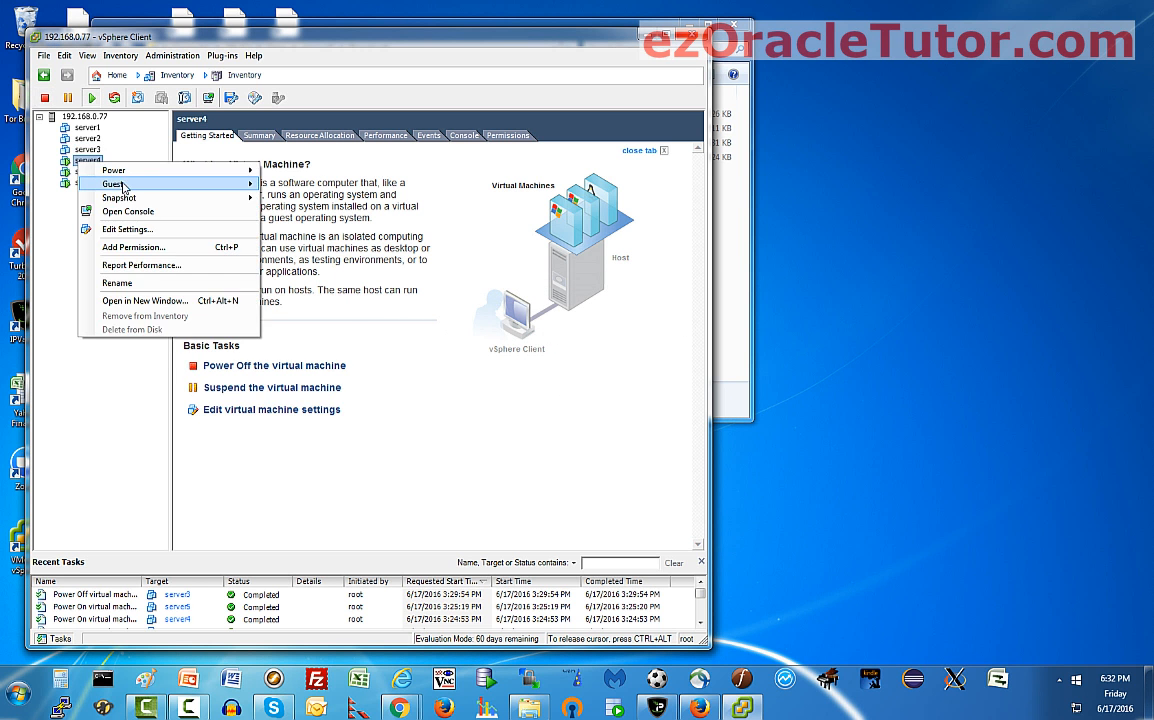
pyautogui.moveTo(131, 170)
pyautogui.click(285, 172)
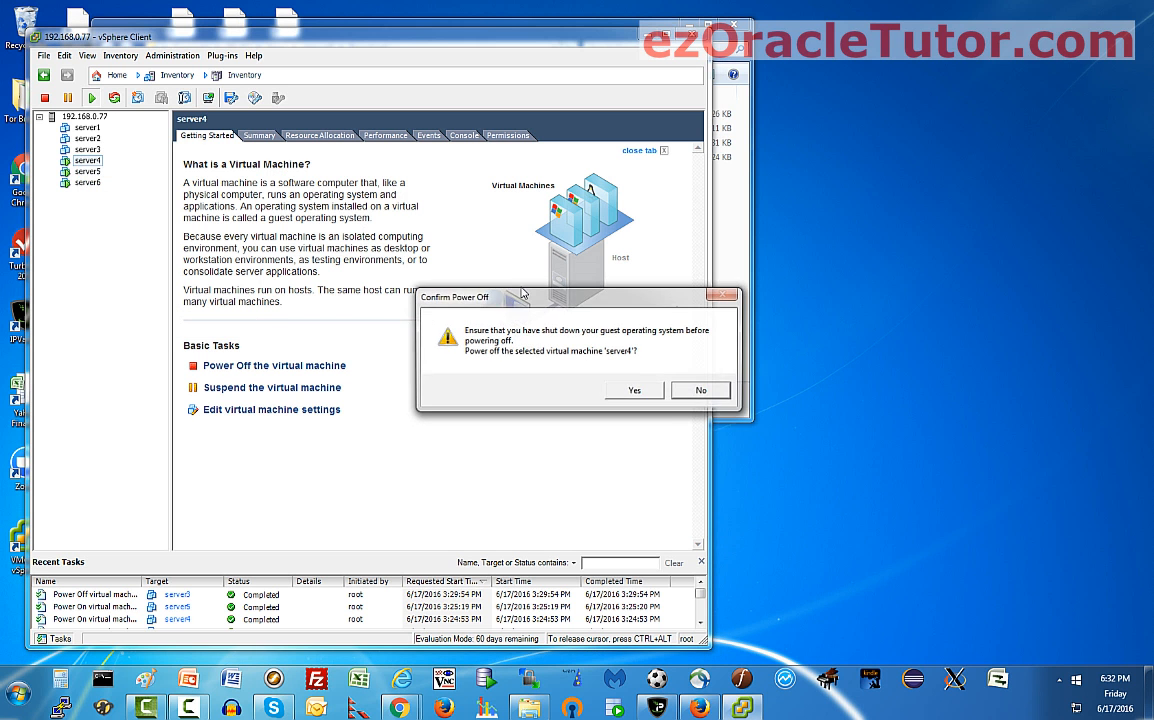
pyautogui.click(632, 389)
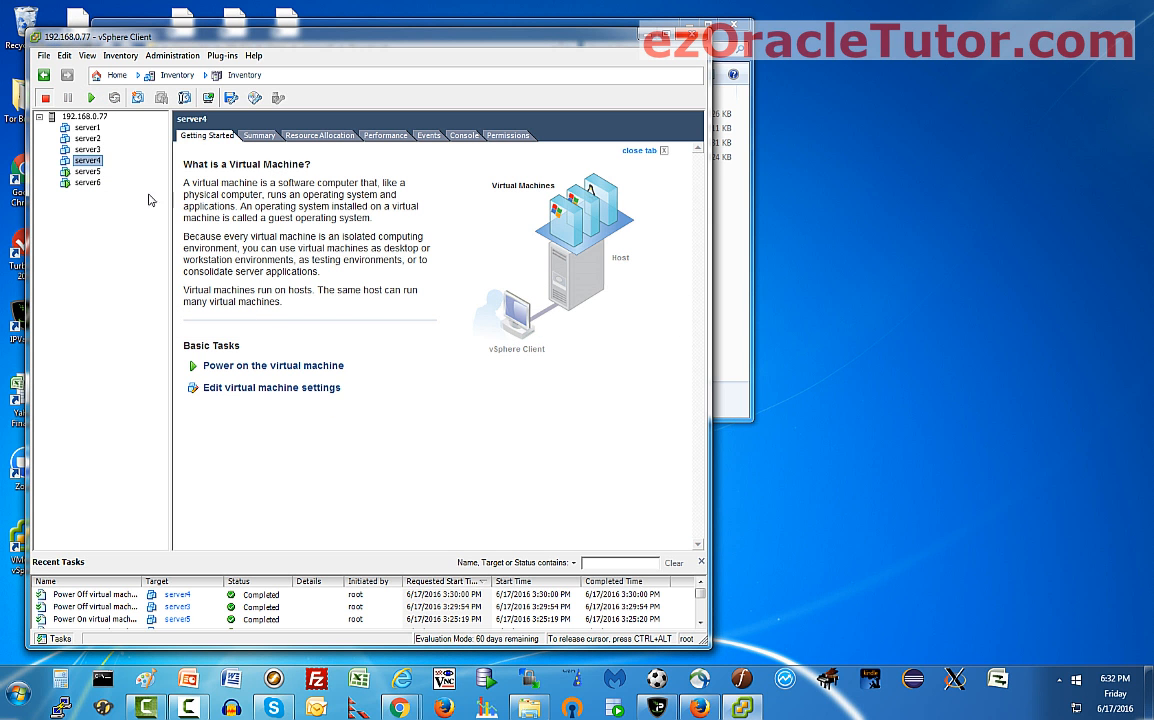
# - Power off the server5 virtual machine from the inventory and confirm the power-off
pyautogui.click(86, 171)
pyautogui.rightClick(87, 171)
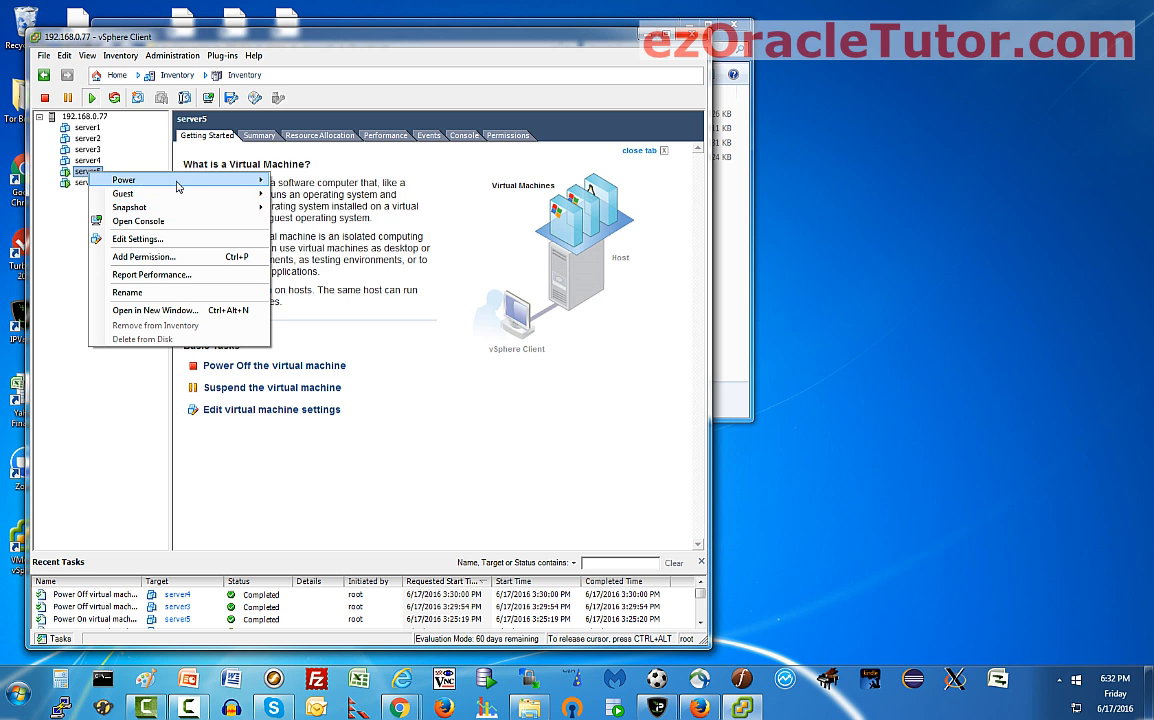
pyautogui.moveTo(177, 181)
pyautogui.click(324, 195)
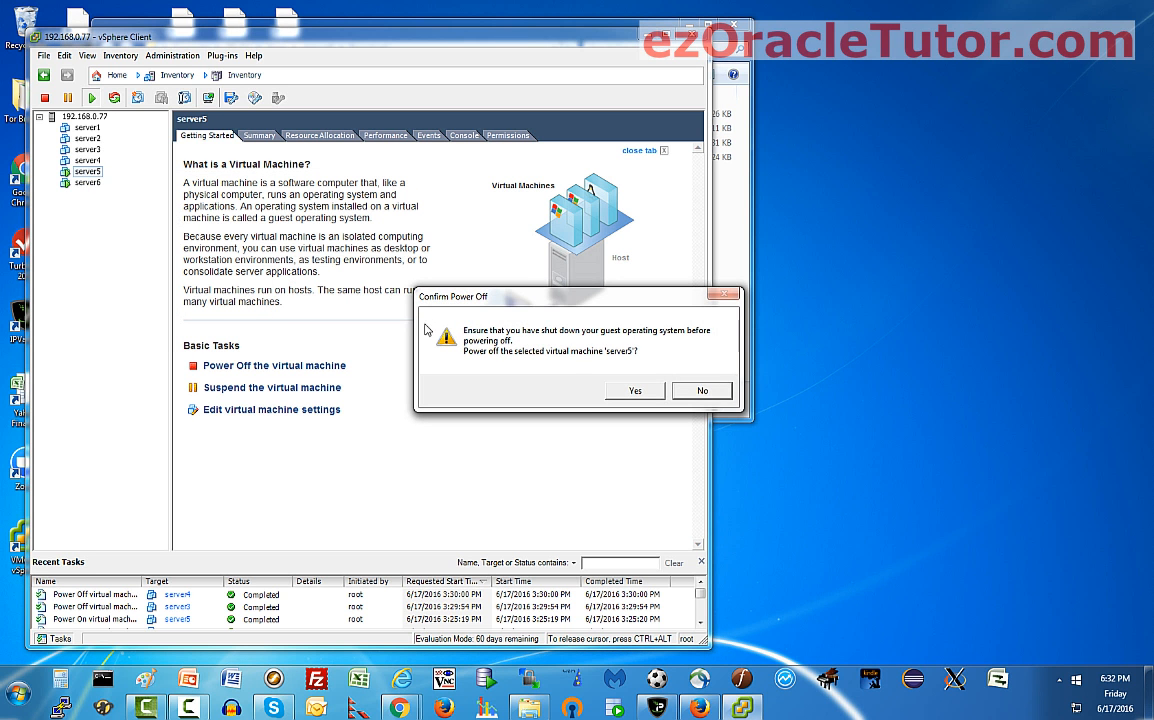
pyautogui.click(632, 389)
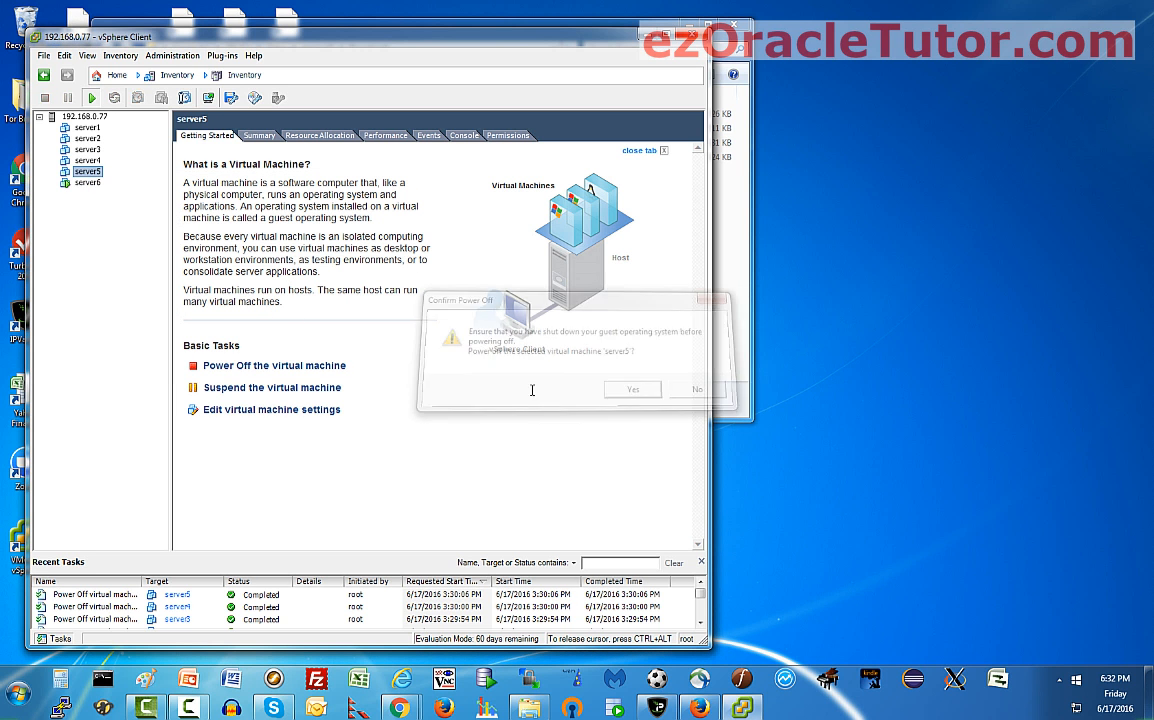
# - Power off the server6 virtual machine from the inventory and confirm the power-off
pyautogui.click(88, 183)
pyautogui.rightClick(89, 183)
pyautogui.moveTo(150, 191)
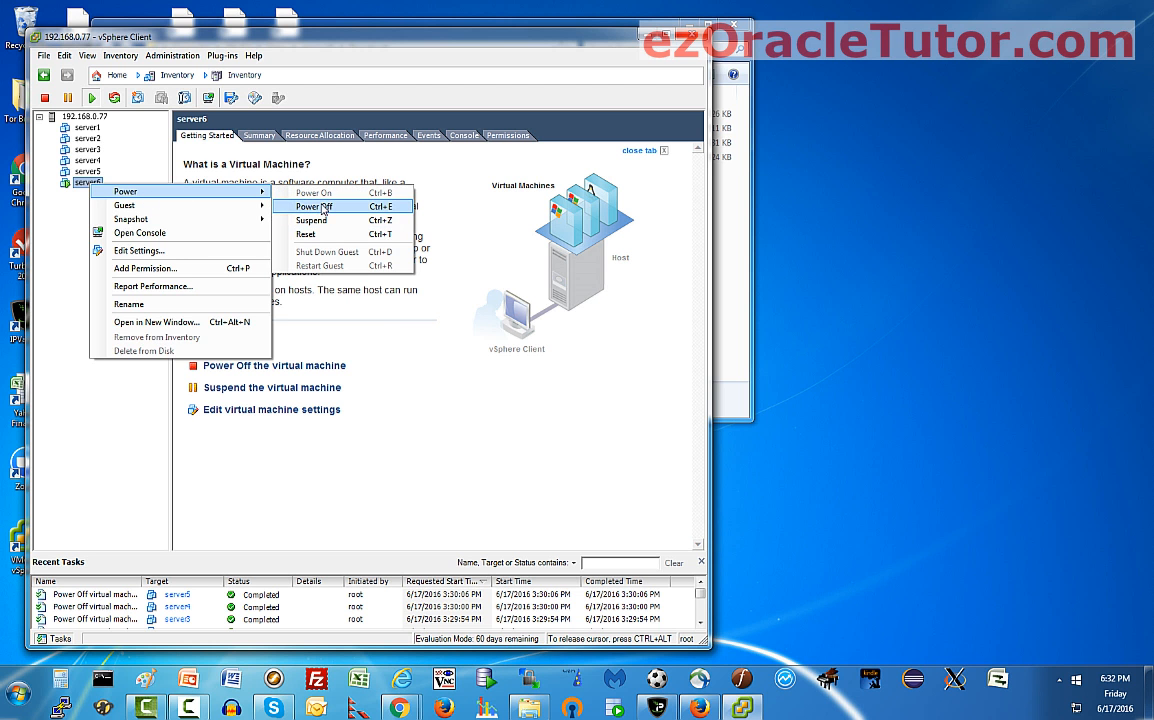
pyautogui.click(310, 205)
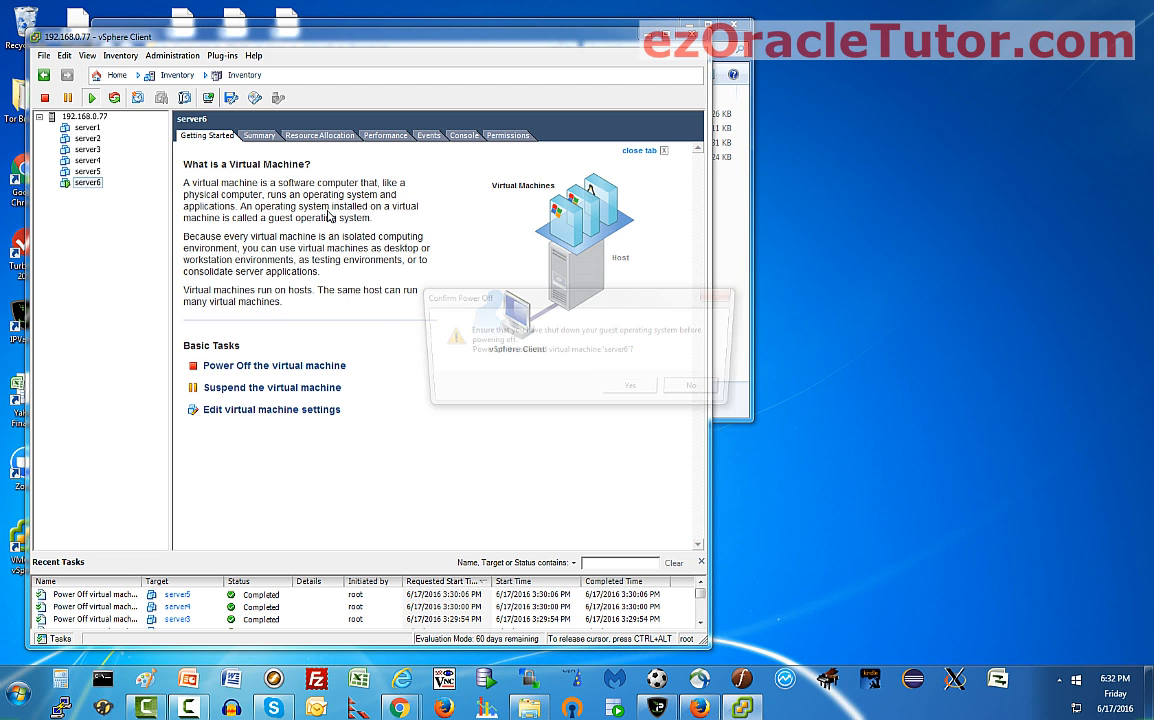
pyautogui.click(645, 396)
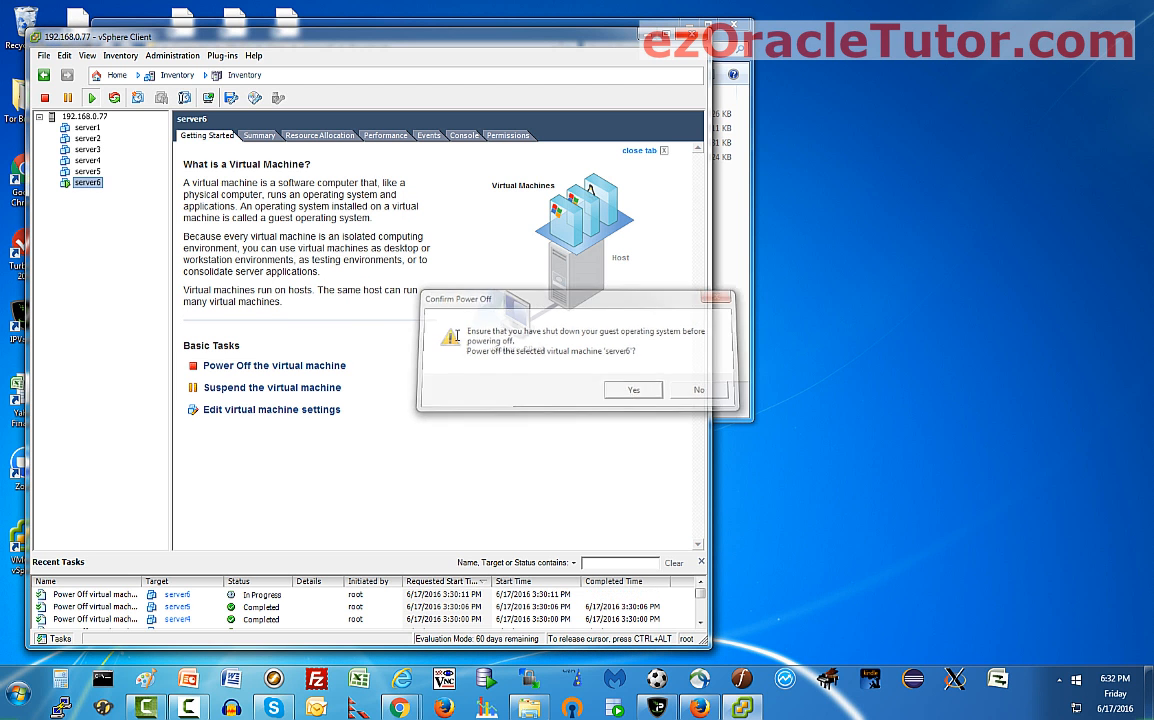
# - Put the ESXi host 192.168.0.77 into maintenance mode and confirm the request
pyautogui.click(90, 117)
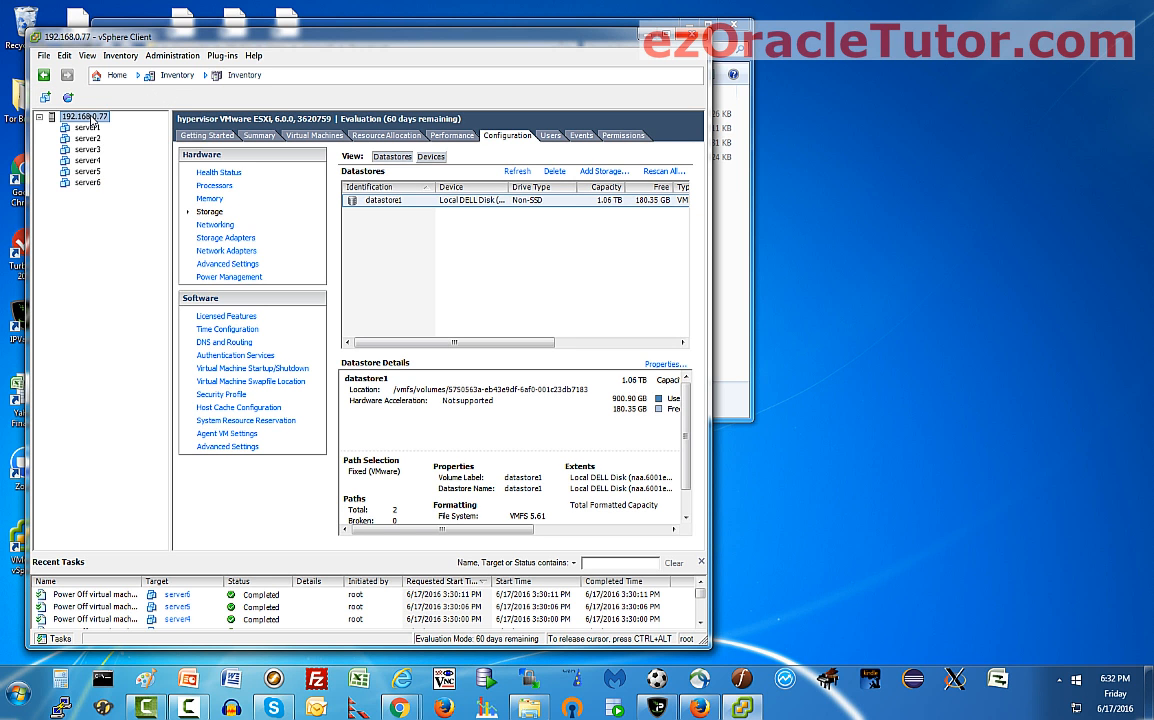
pyautogui.rightClick(90, 117)
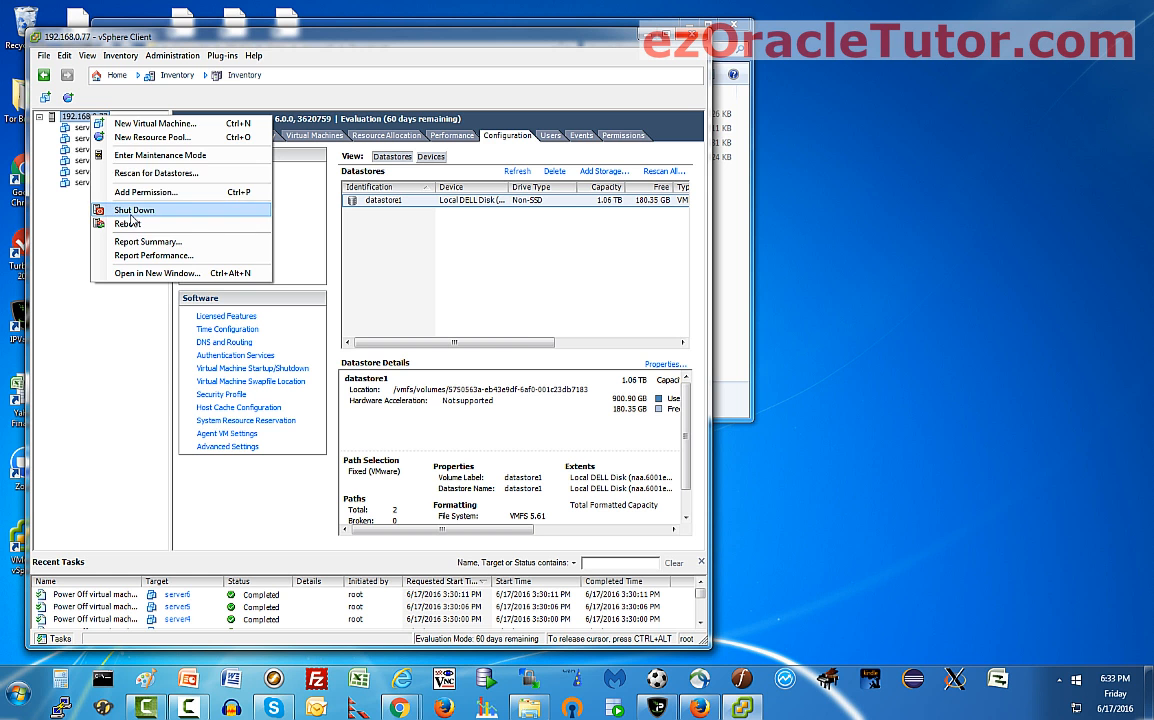
pyautogui.click(155, 155)
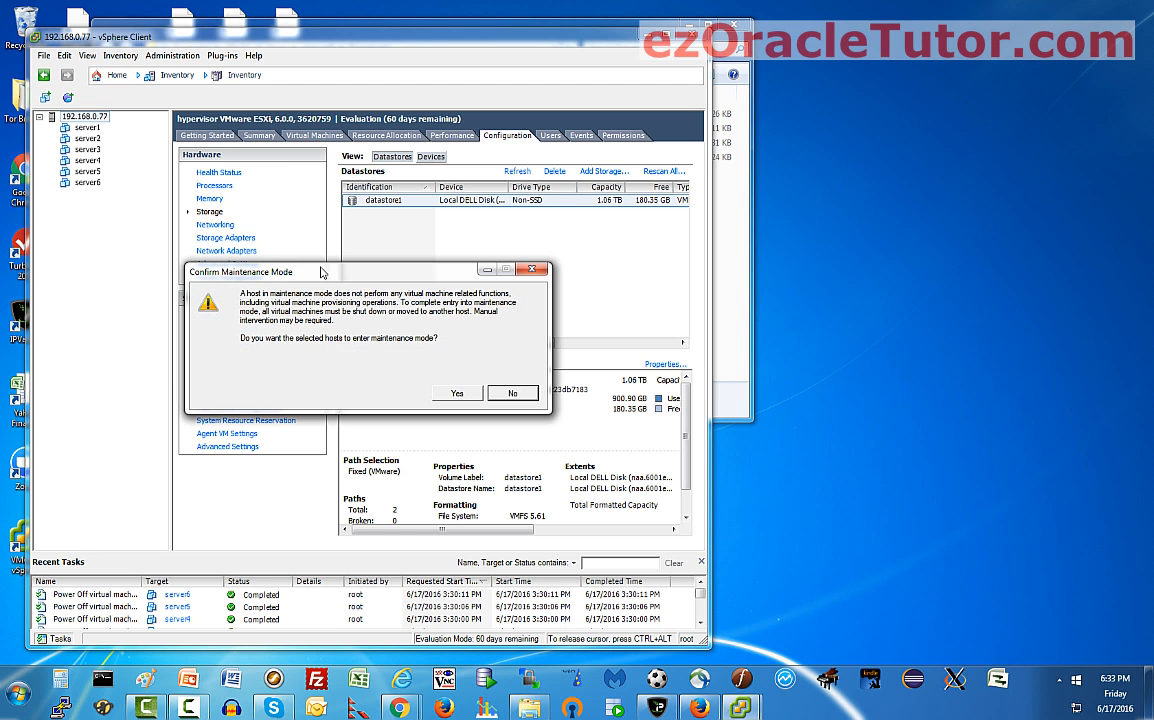
pyautogui.click(456, 392)
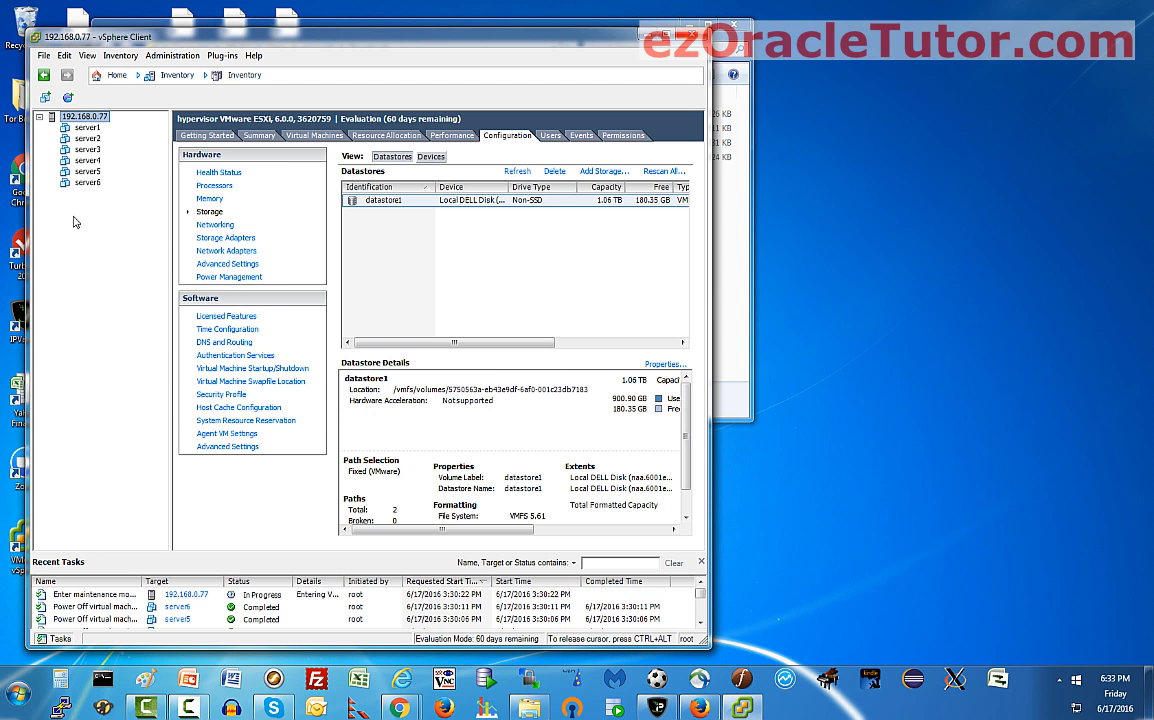
# - Check which power options are available for server1 while the host is in maintenance mode
pyautogui.click(87, 127)
pyautogui.rightClick(88, 128)
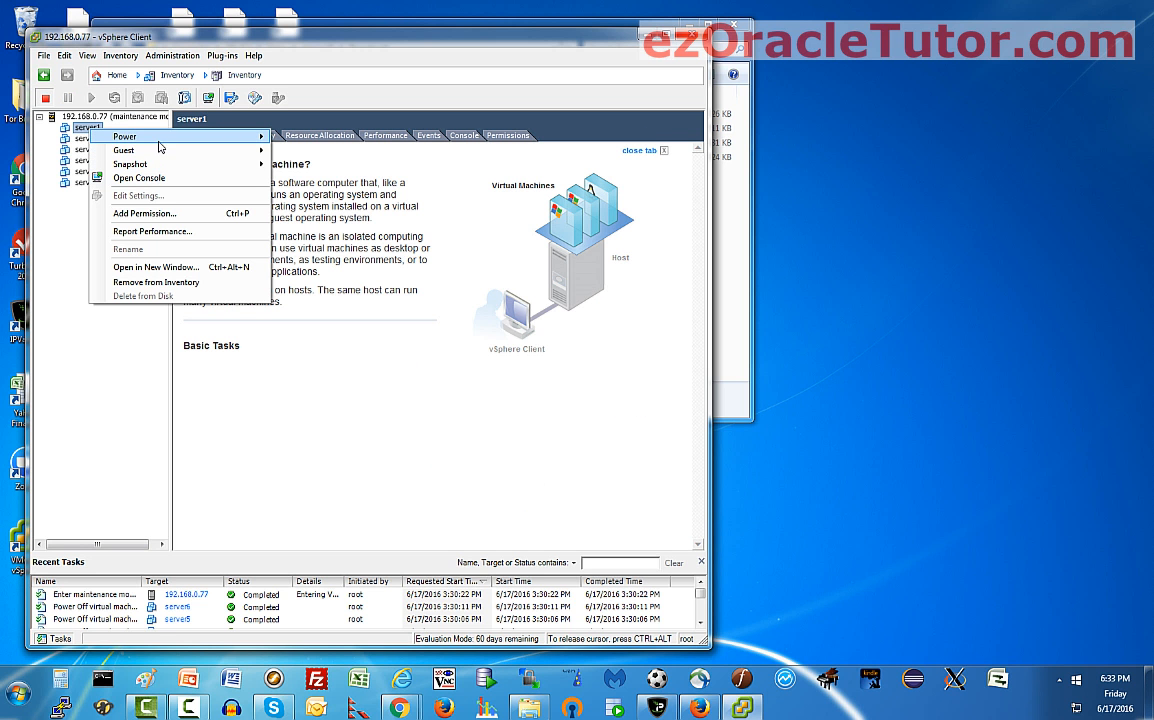
pyautogui.moveTo(157, 140)
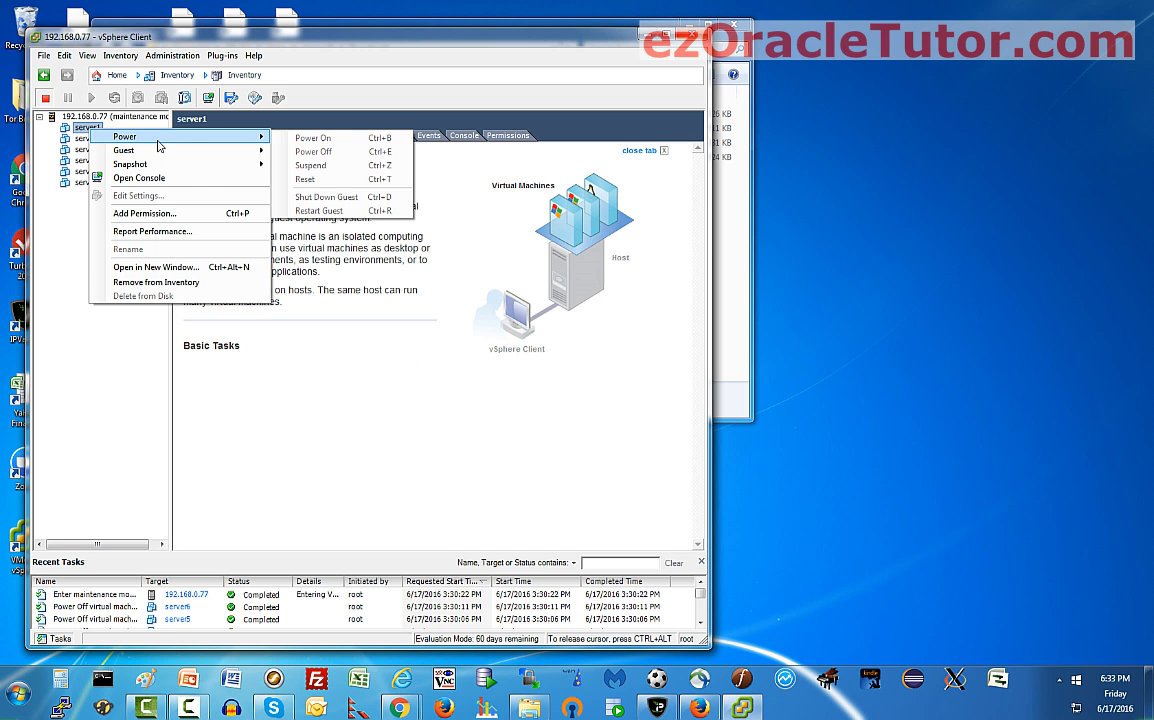
pyautogui.click(136, 371)
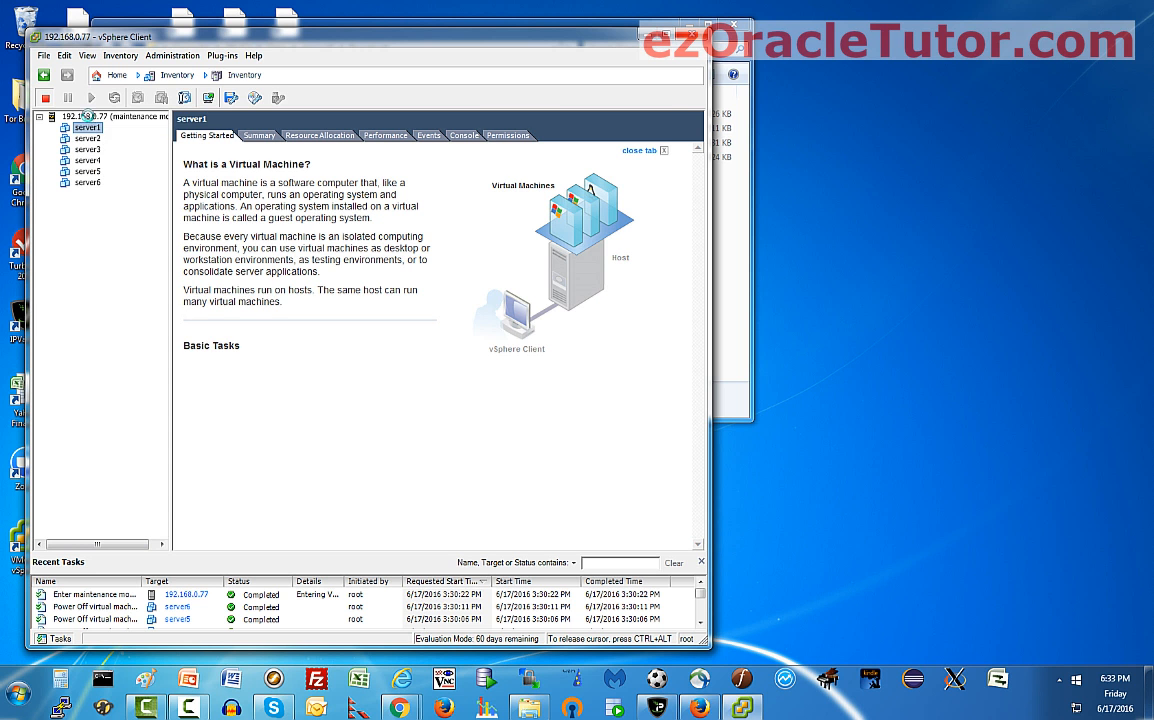
# - Shut down the ESXi host 192.168.0.77, accepting the shutdown dialog with its default reason text
pyautogui.click(89, 117)
pyautogui.rightClick(89, 117)
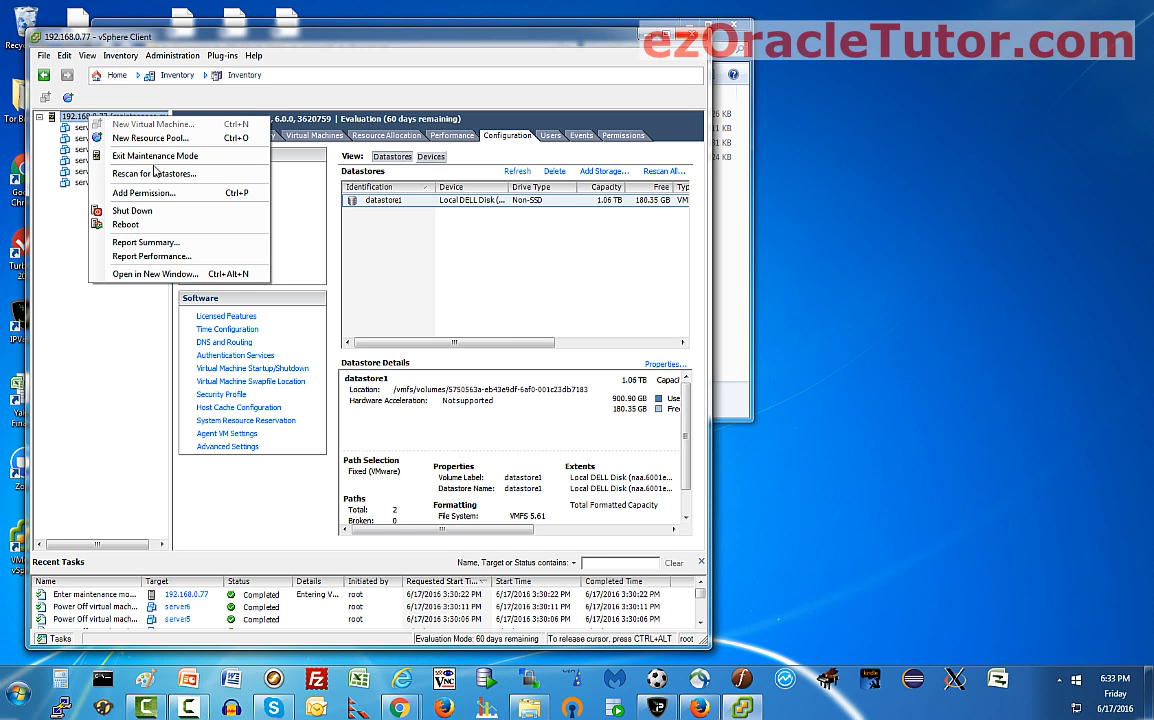
pyautogui.click(155, 211)
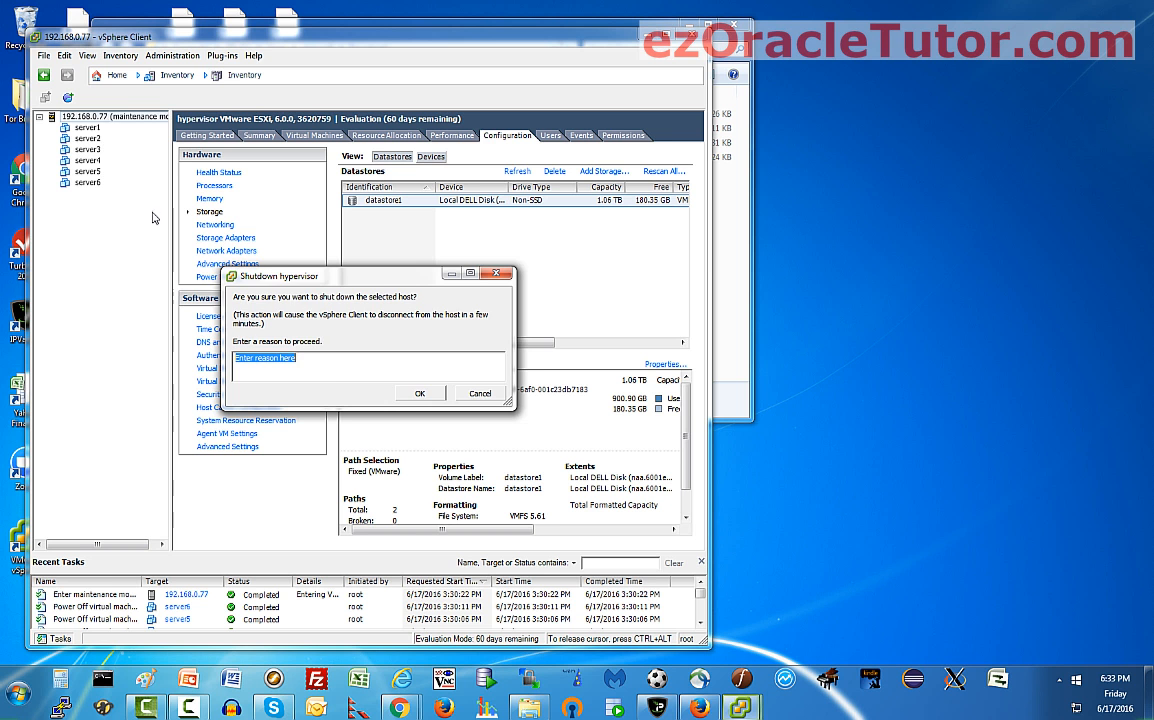
pyautogui.click(422, 393)
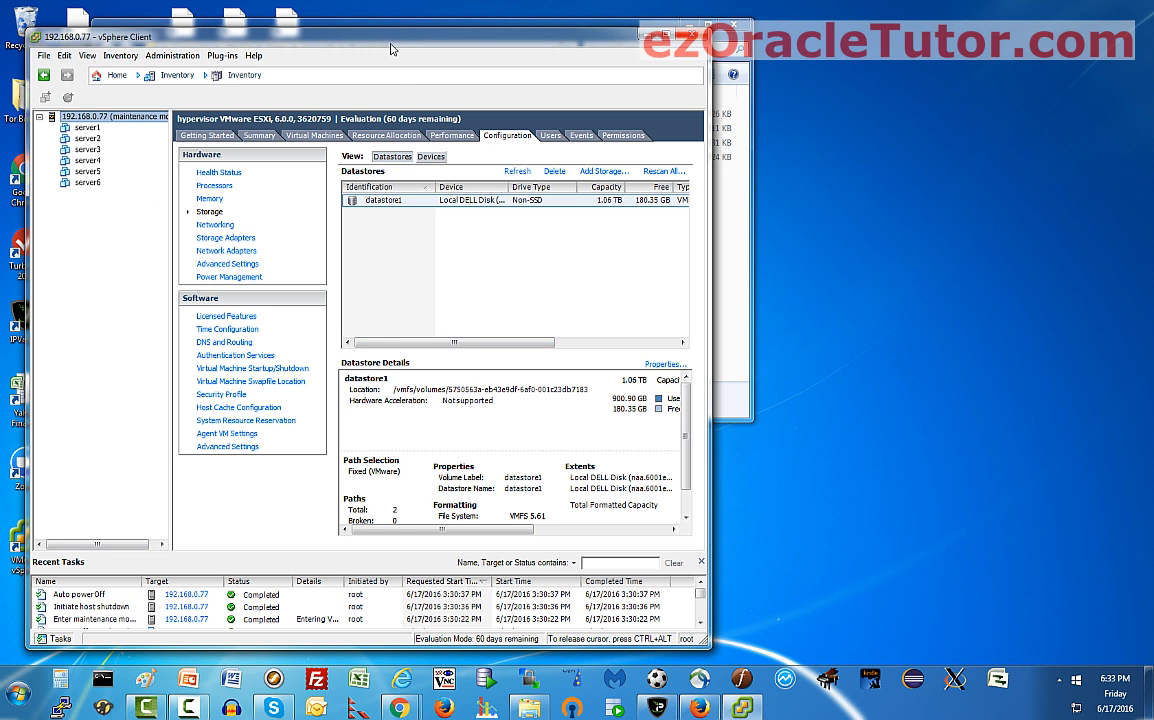
# - Move the vSphere Client window off the Downloads folder window and close the folder window
pyautogui.moveTo(394, 43); pyautogui.dragTo(810, 30)
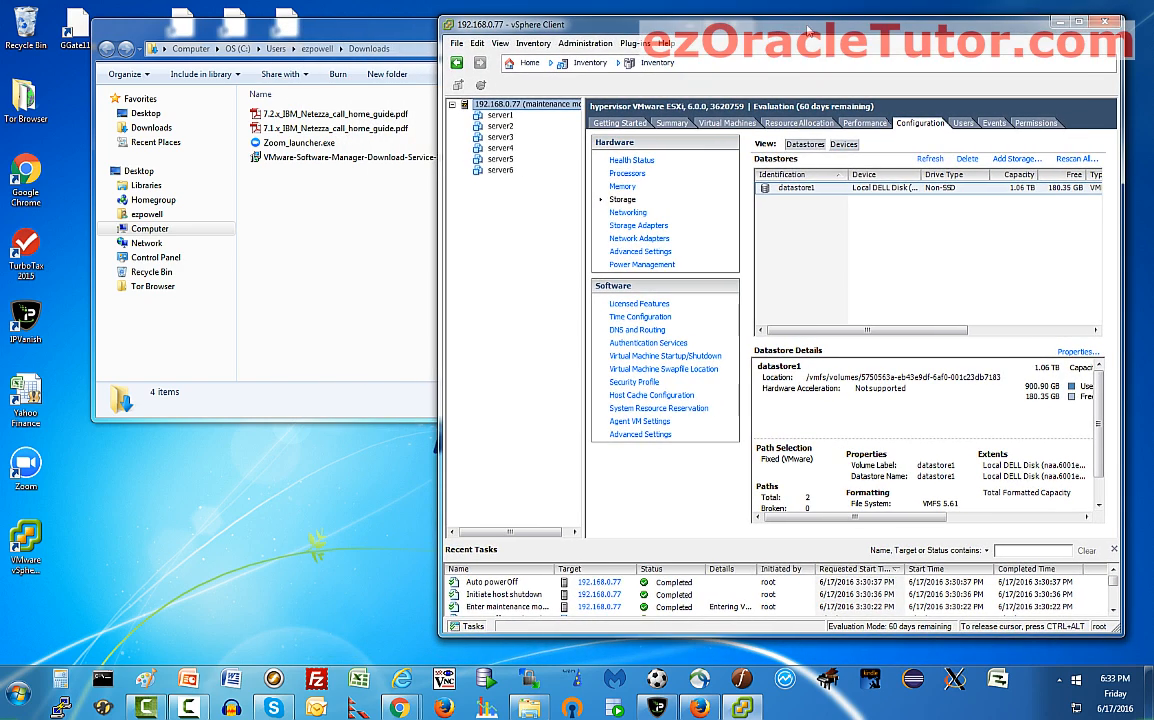
pyautogui.click(384, 38)
pyautogui.click(686, 22)
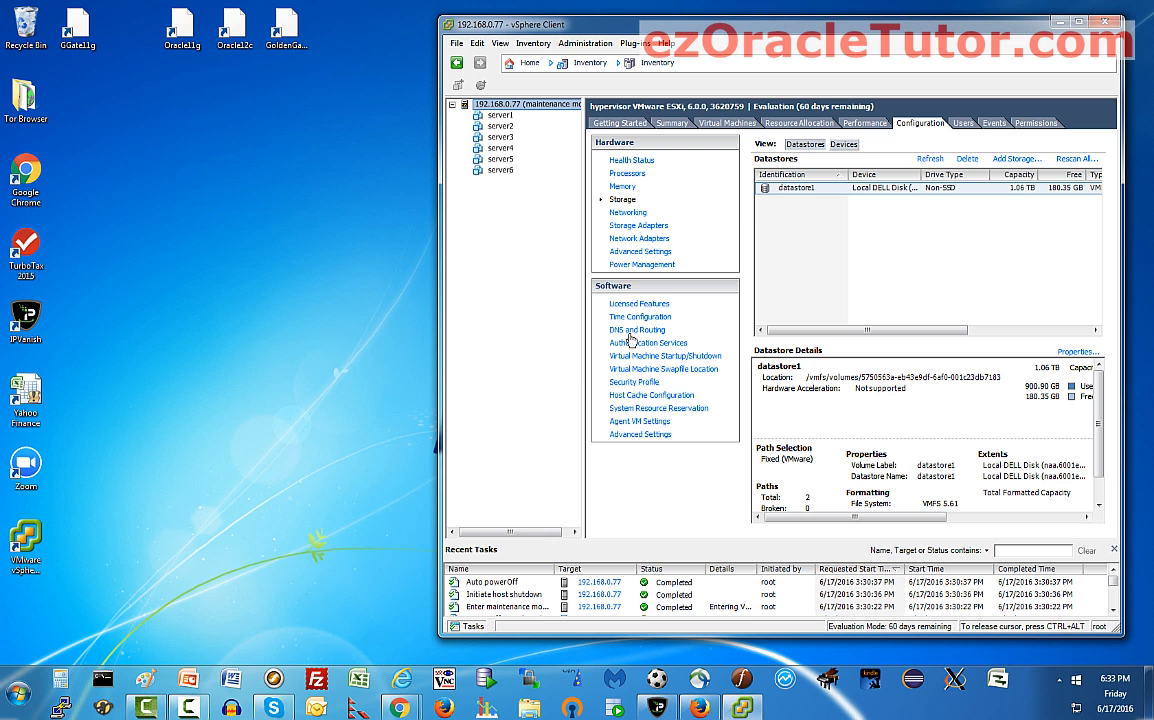
# - Enlarge the Recent Tasks list and examine the host shutdown entry
pyautogui.moveTo(753, 543); pyautogui.dragTo(645, 414)
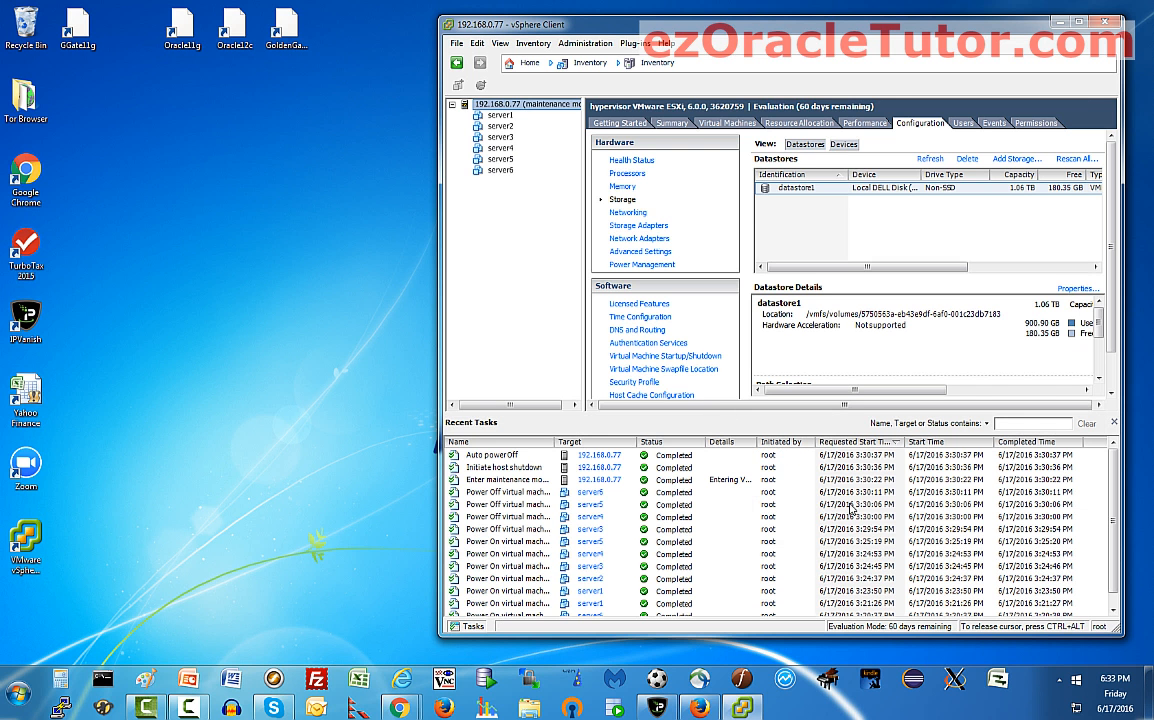
pyautogui.click(497, 466)
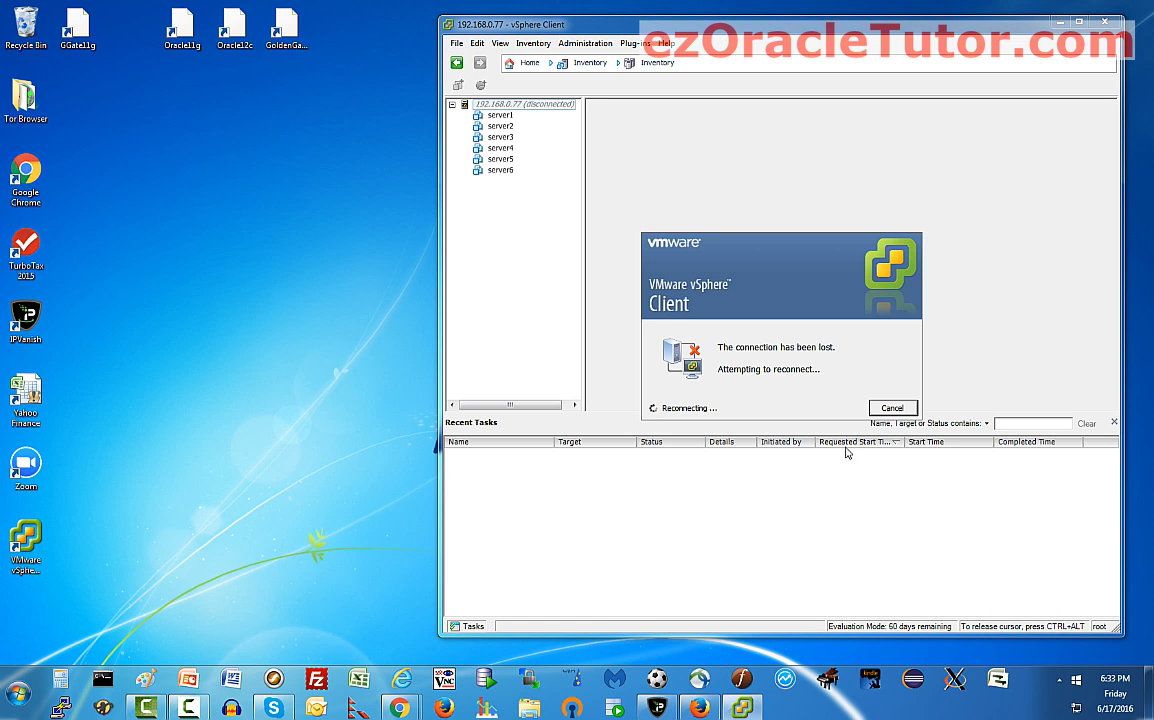
# - Cancel the attempt to reconnect to the host and close the vSphere Client login window
pyautogui.click(892, 409)
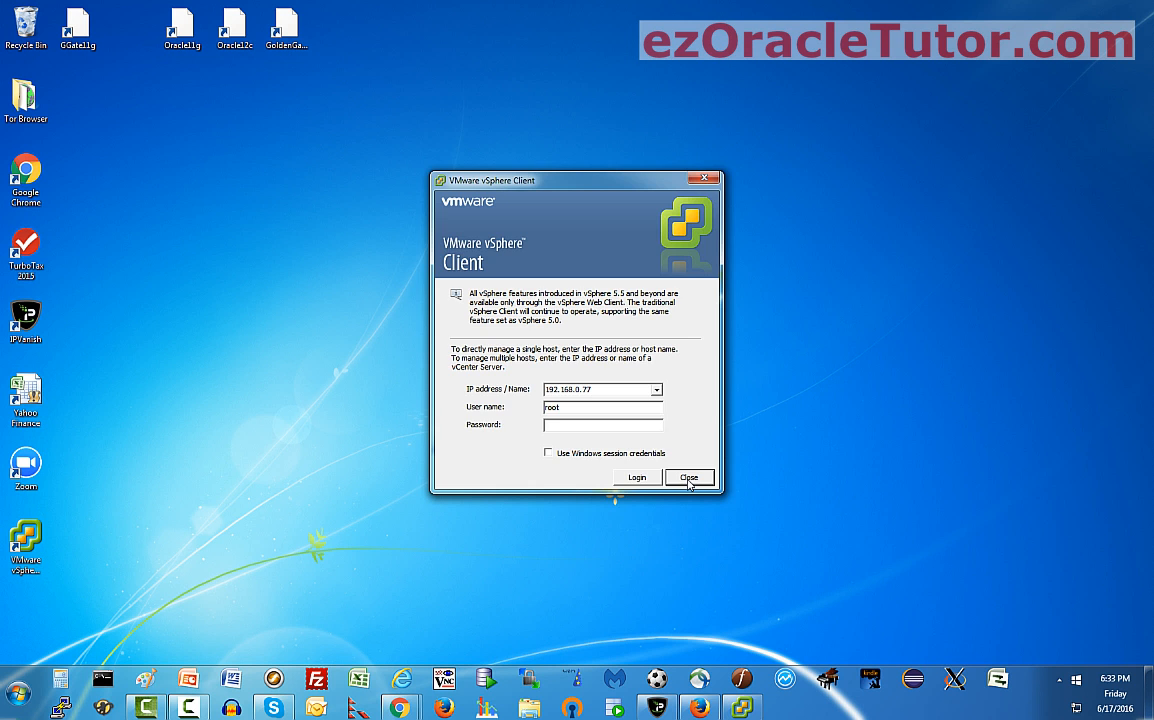
pyautogui.click(688, 479)
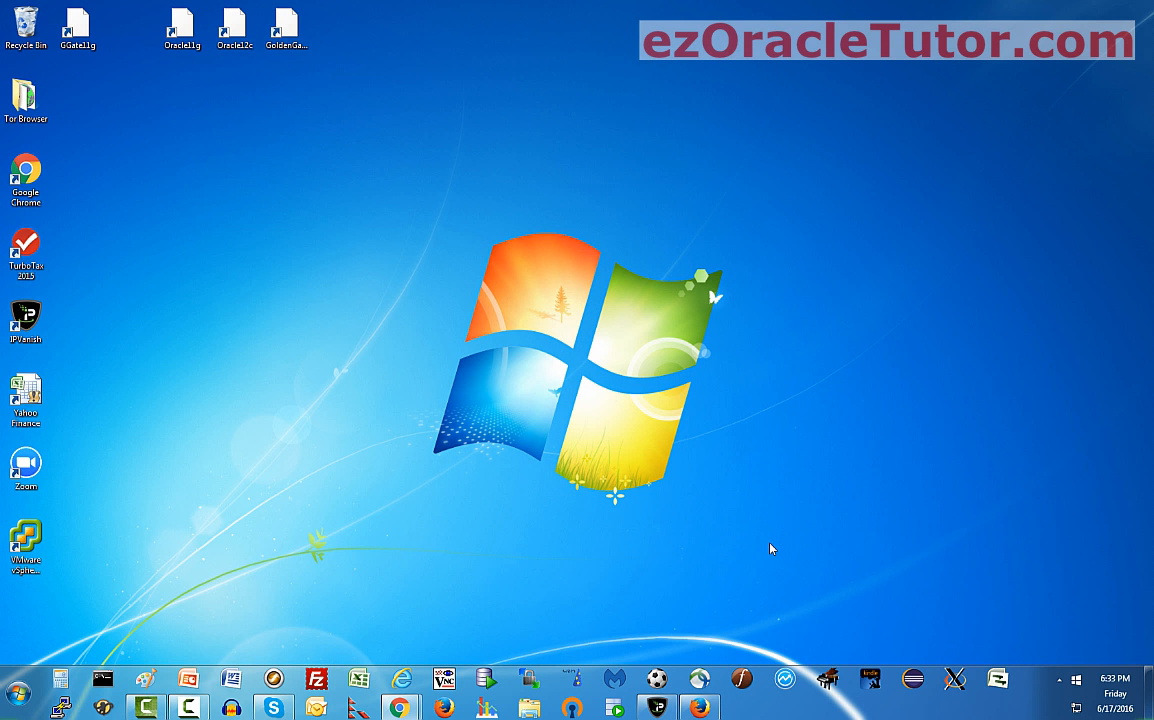